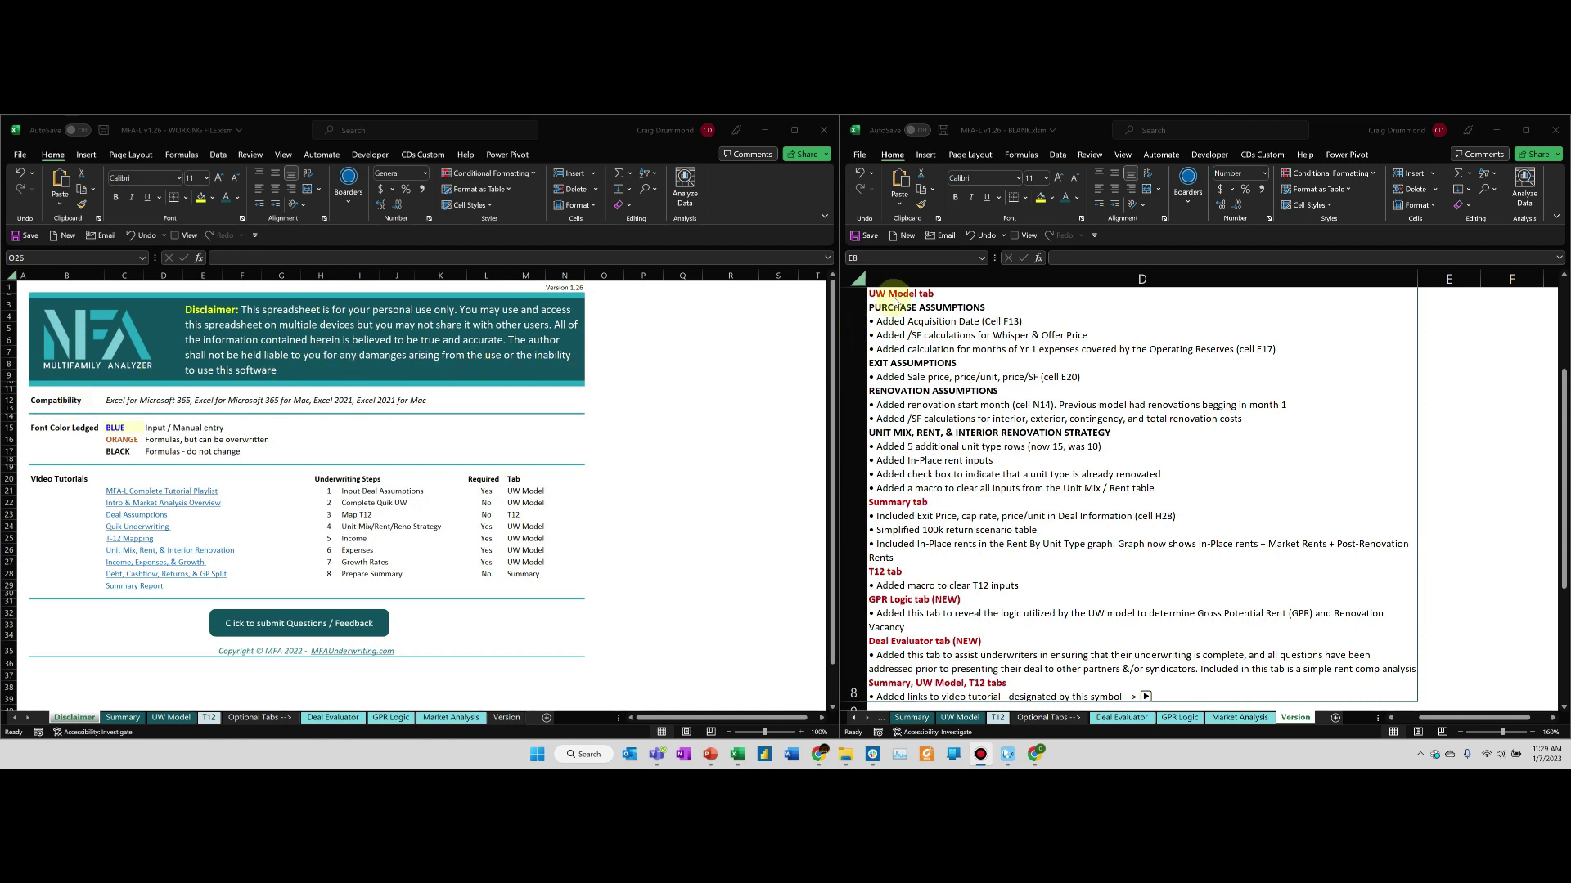
# On the UW Model sheet, review the acquisition date, price $/SF, cap rate, reserves and exit sale inputs
pyautogui.click(170, 718)
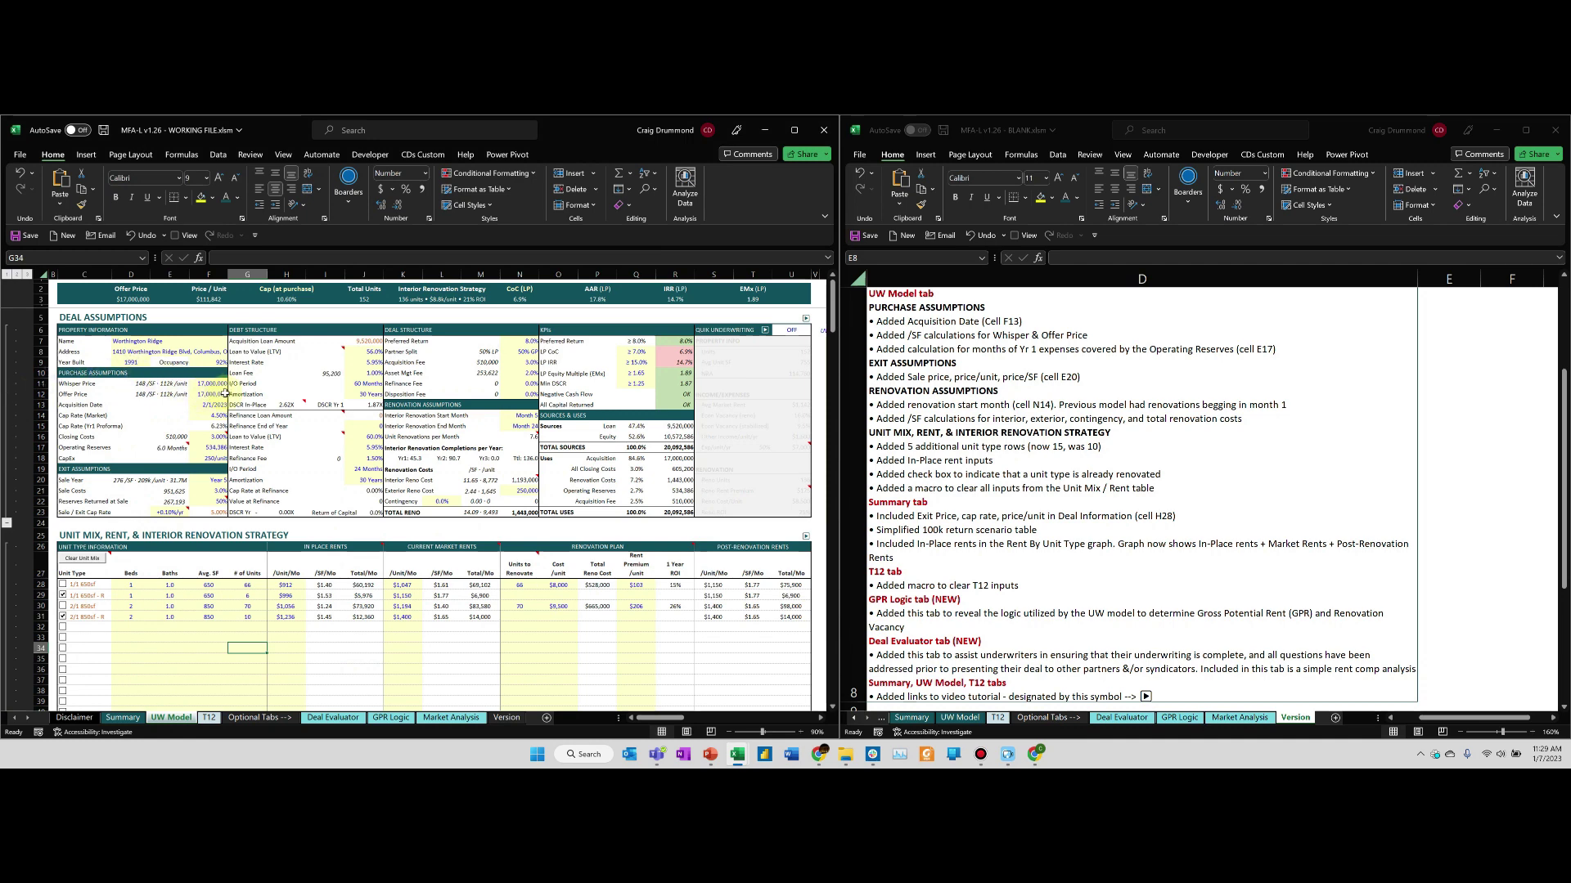
pyautogui.moveTo(221, 404)
pyautogui.mouseDown()
pyautogui.moveTo(141, 401)
pyautogui.moveTo(206, 404)
pyautogui.mouseUp()
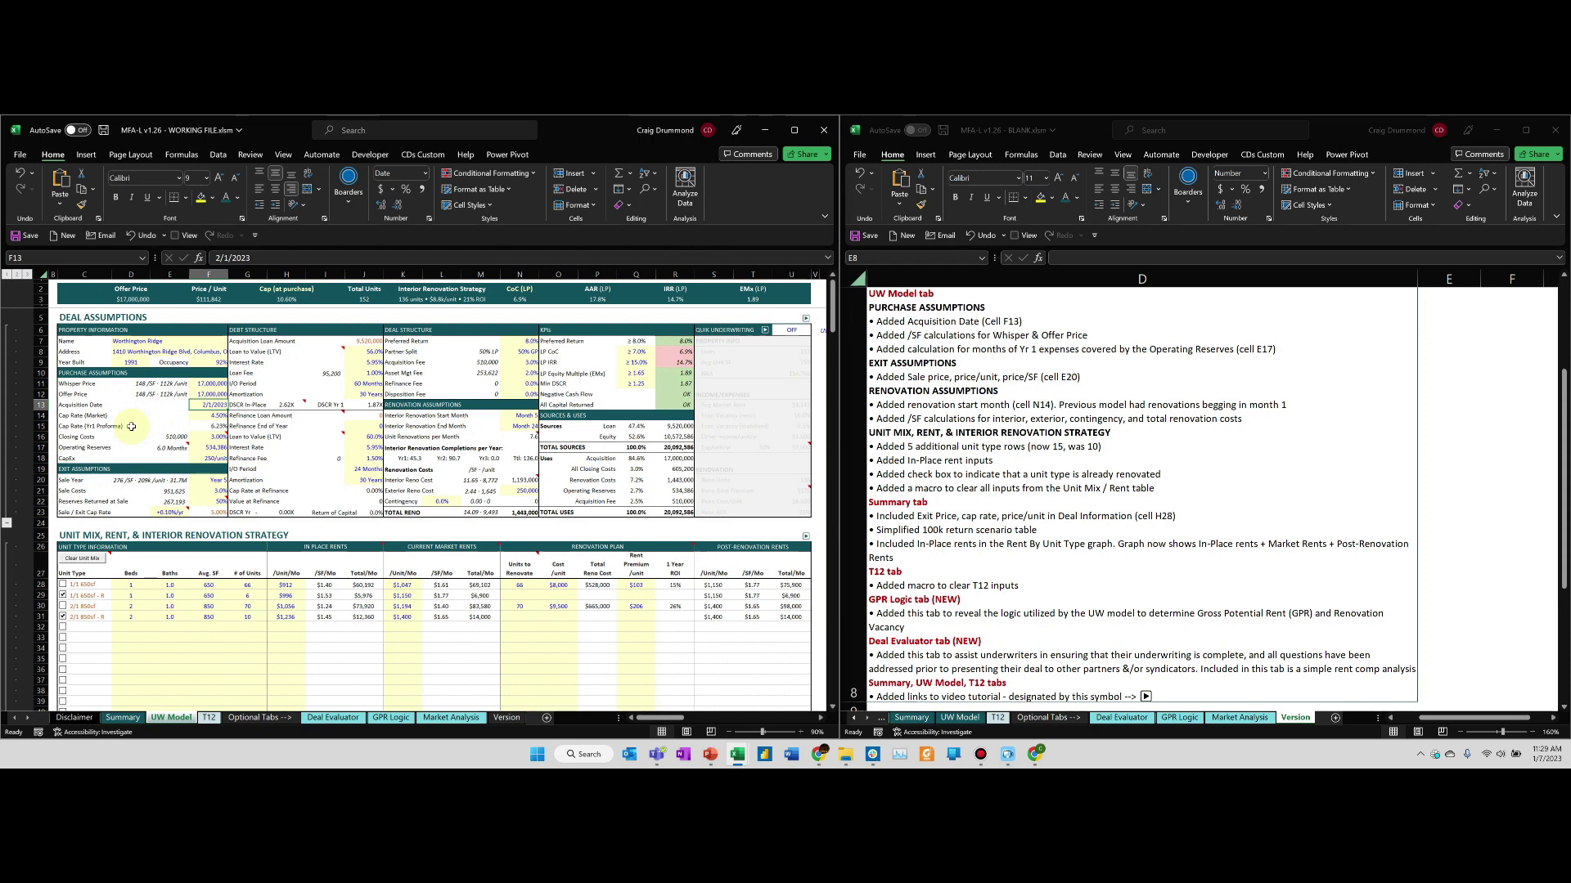
pyautogui.moveTo(134, 384); pyautogui.dragTo(134, 394)
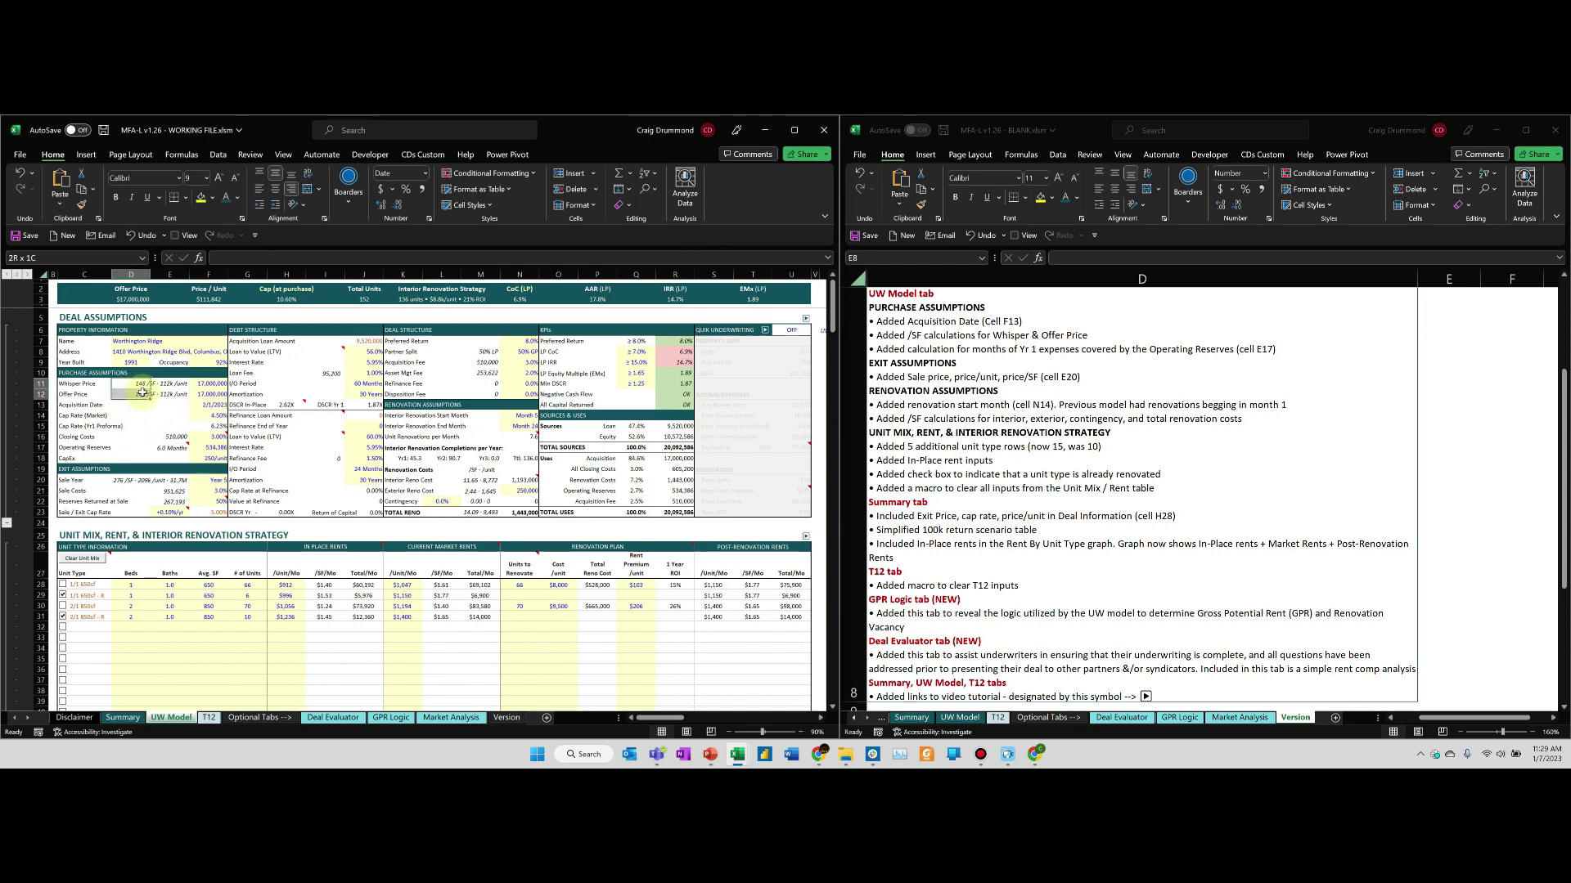
pyautogui.click(171, 415)
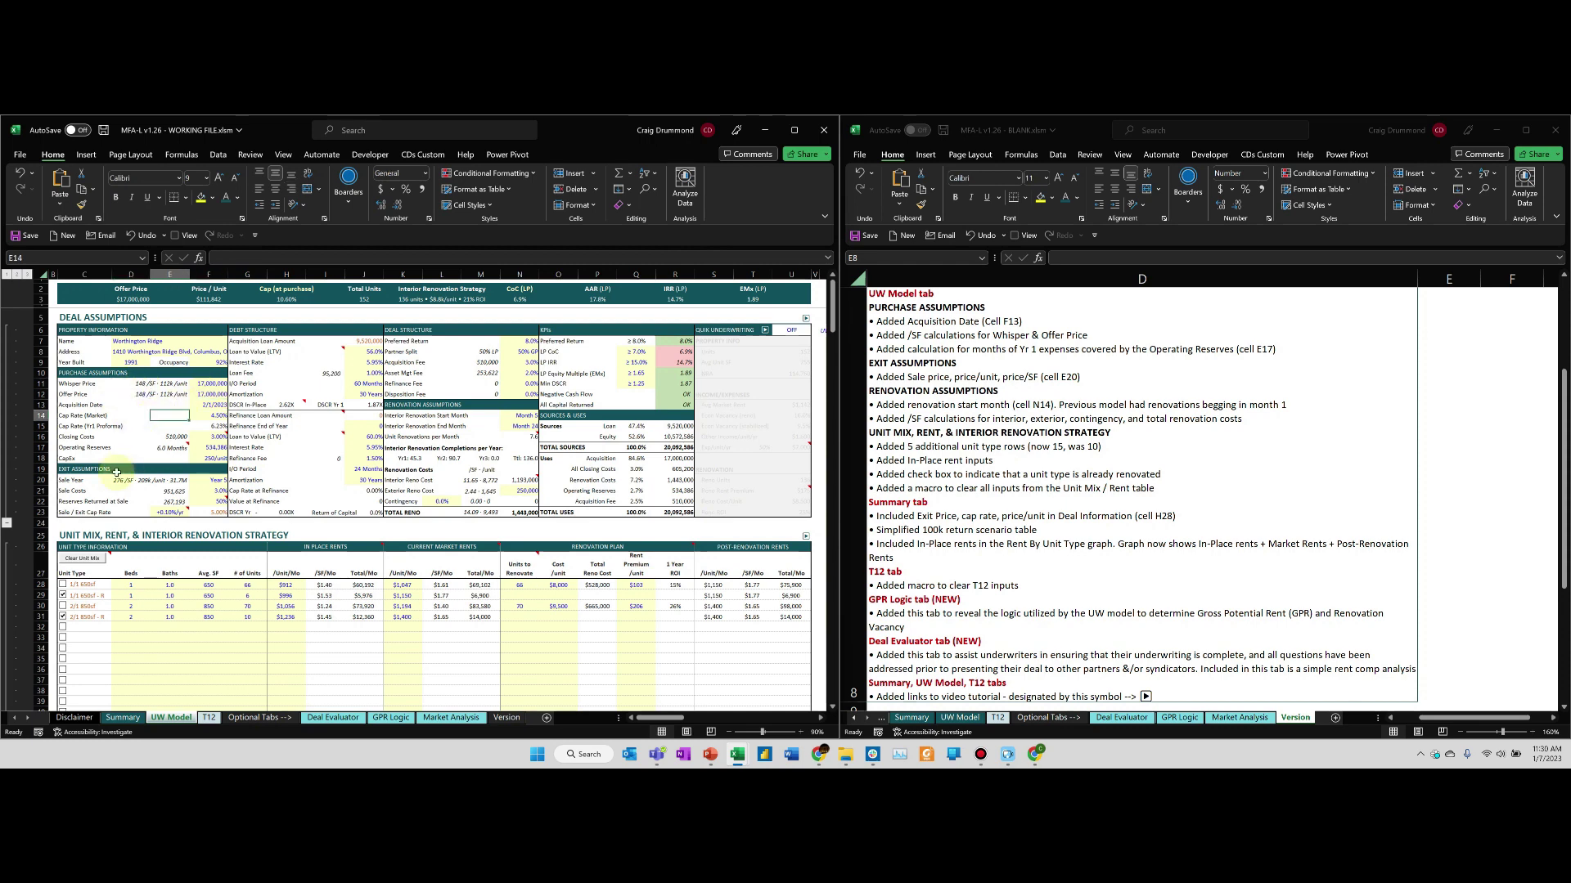
pyautogui.click(172, 447)
pyautogui.moveTo(168, 514)
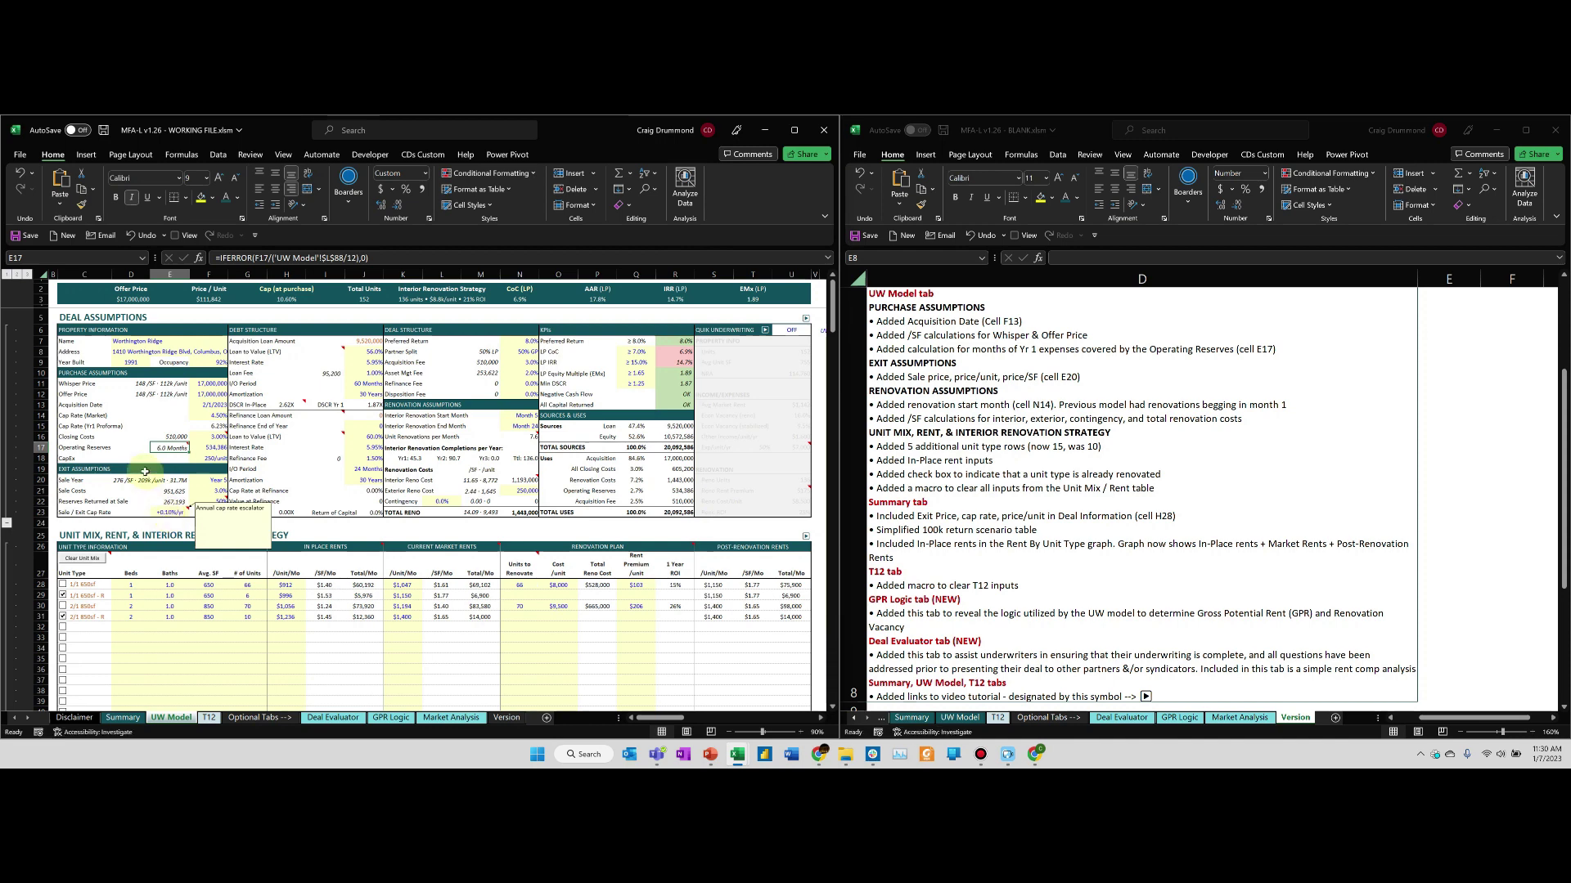
pyautogui.click(187, 481)
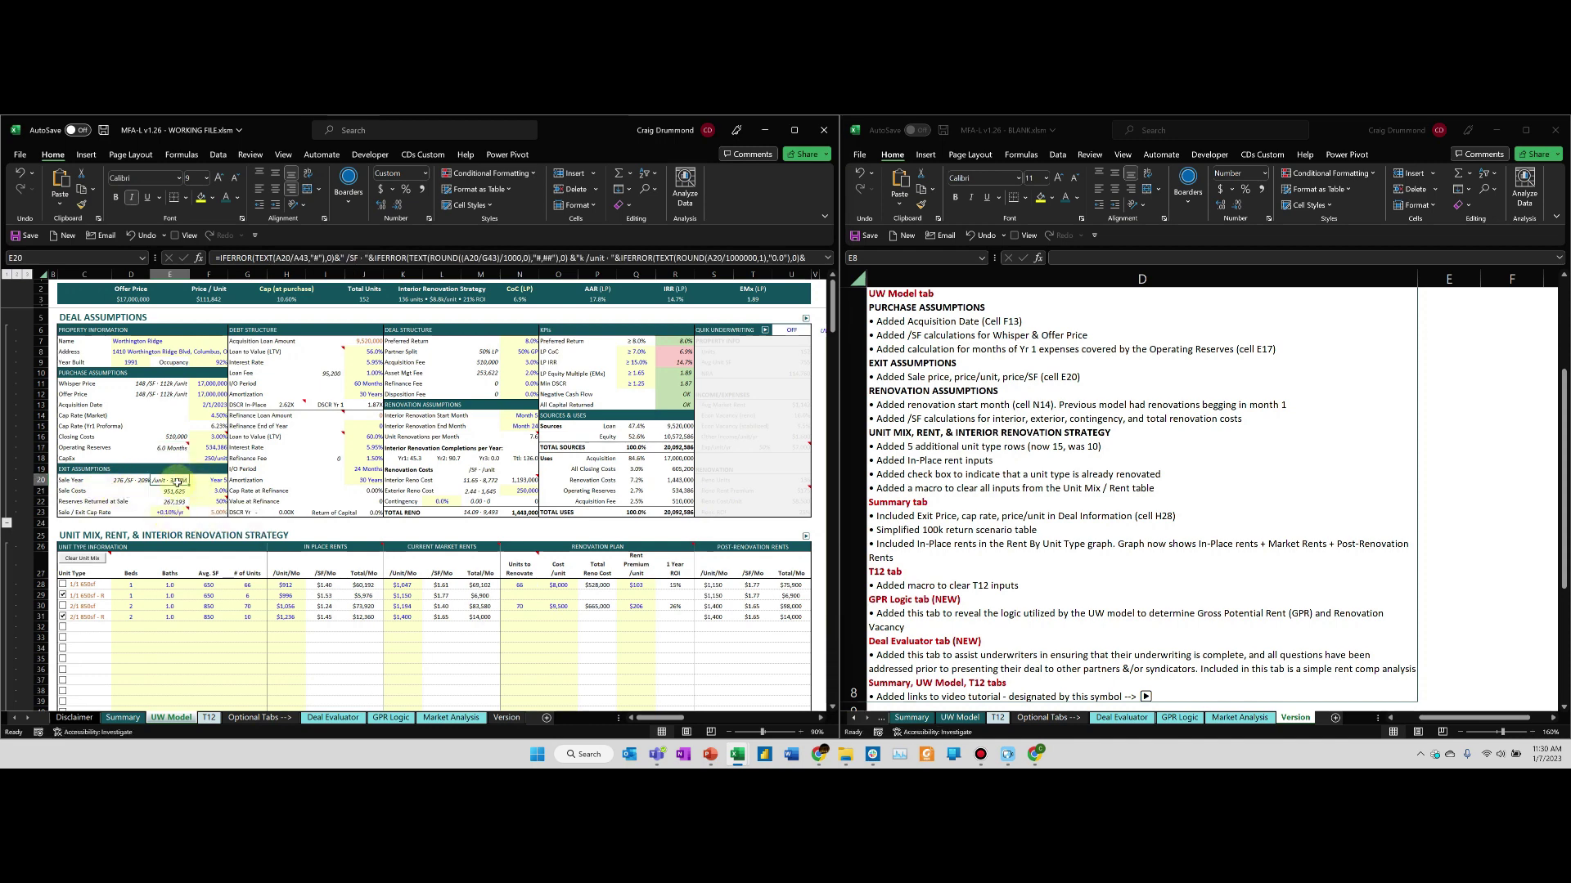
pyautogui.click(125, 500)
# Try a Year 6 sale year, then restore it to Year 5
pyautogui.click(209, 480)
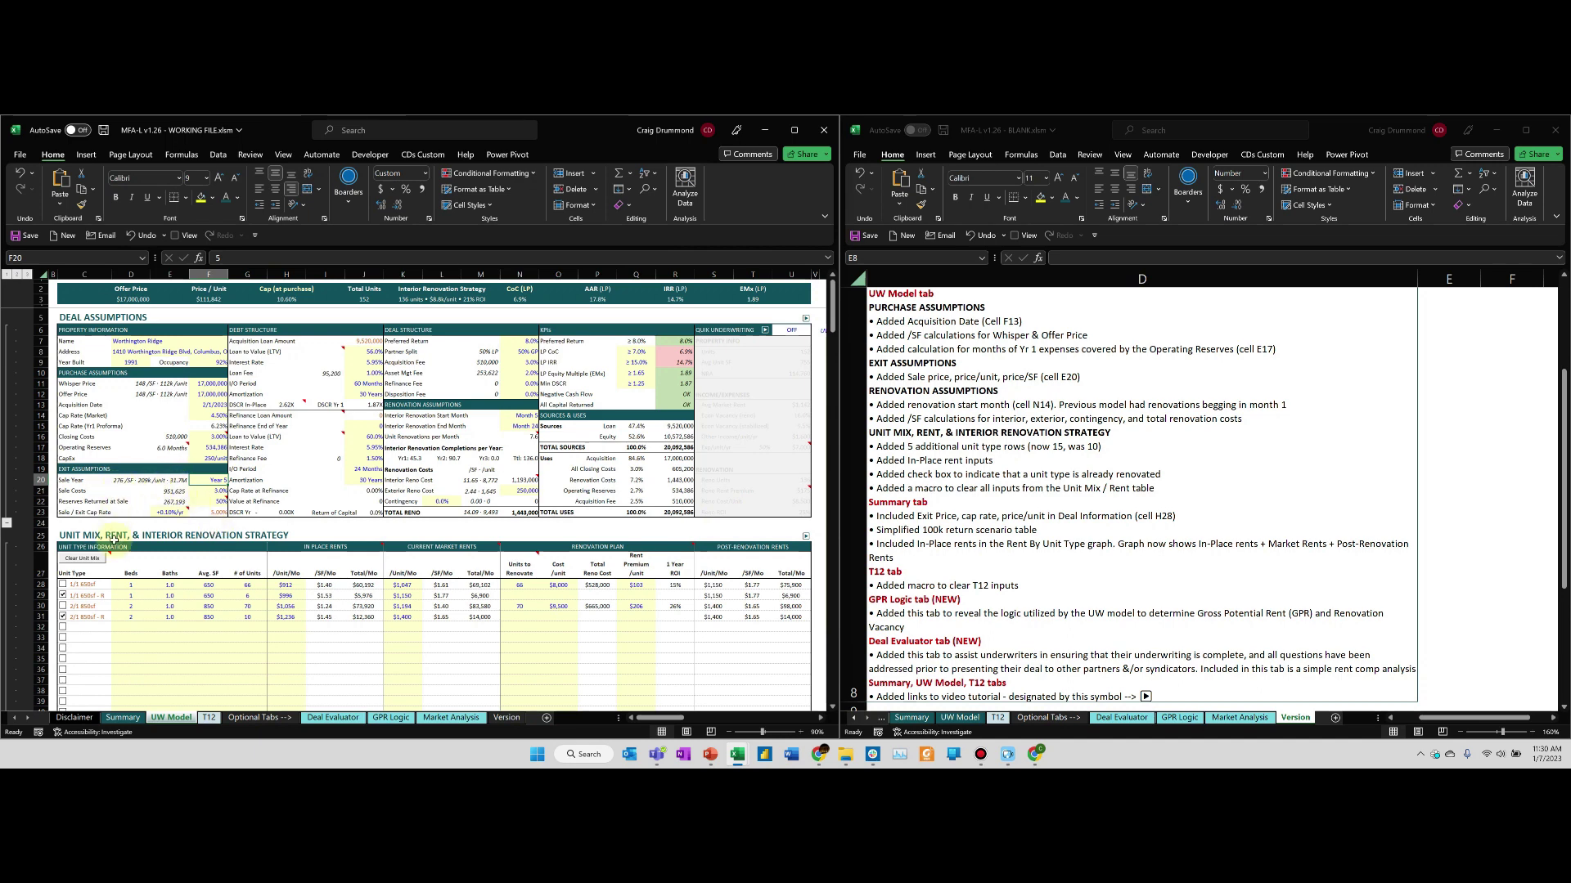
pyautogui.write('6')
pyautogui.press('Return')
pyautogui.press('Up')
pyautogui.write('5')
pyautogui.press('Return')
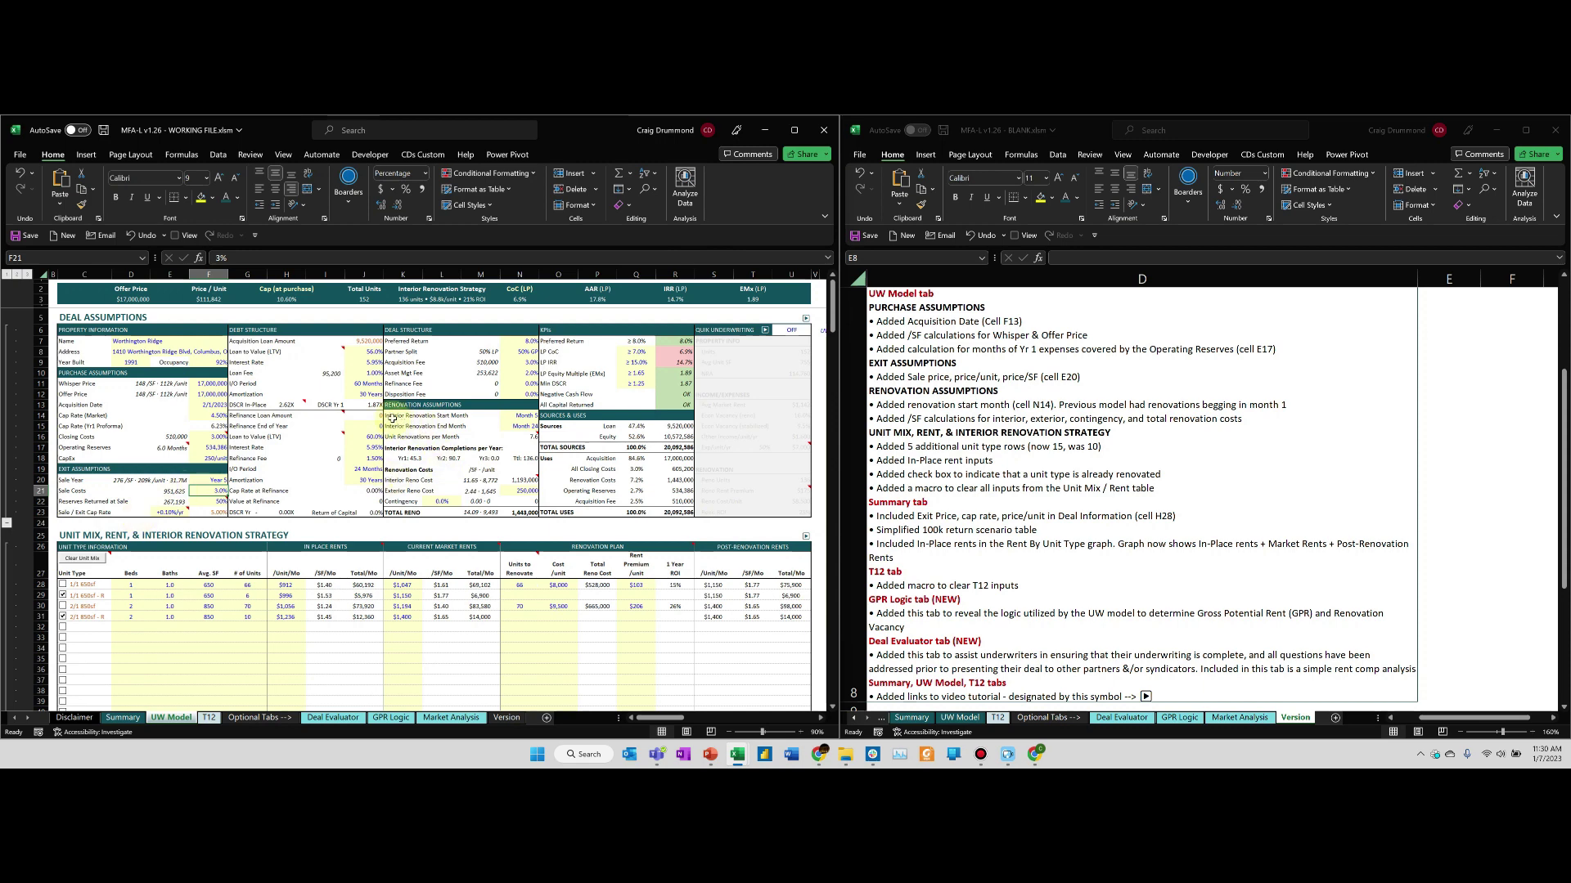
pyautogui.moveTo(394, 416); pyautogui.dragTo(499, 416)
pyautogui.click(523, 415)
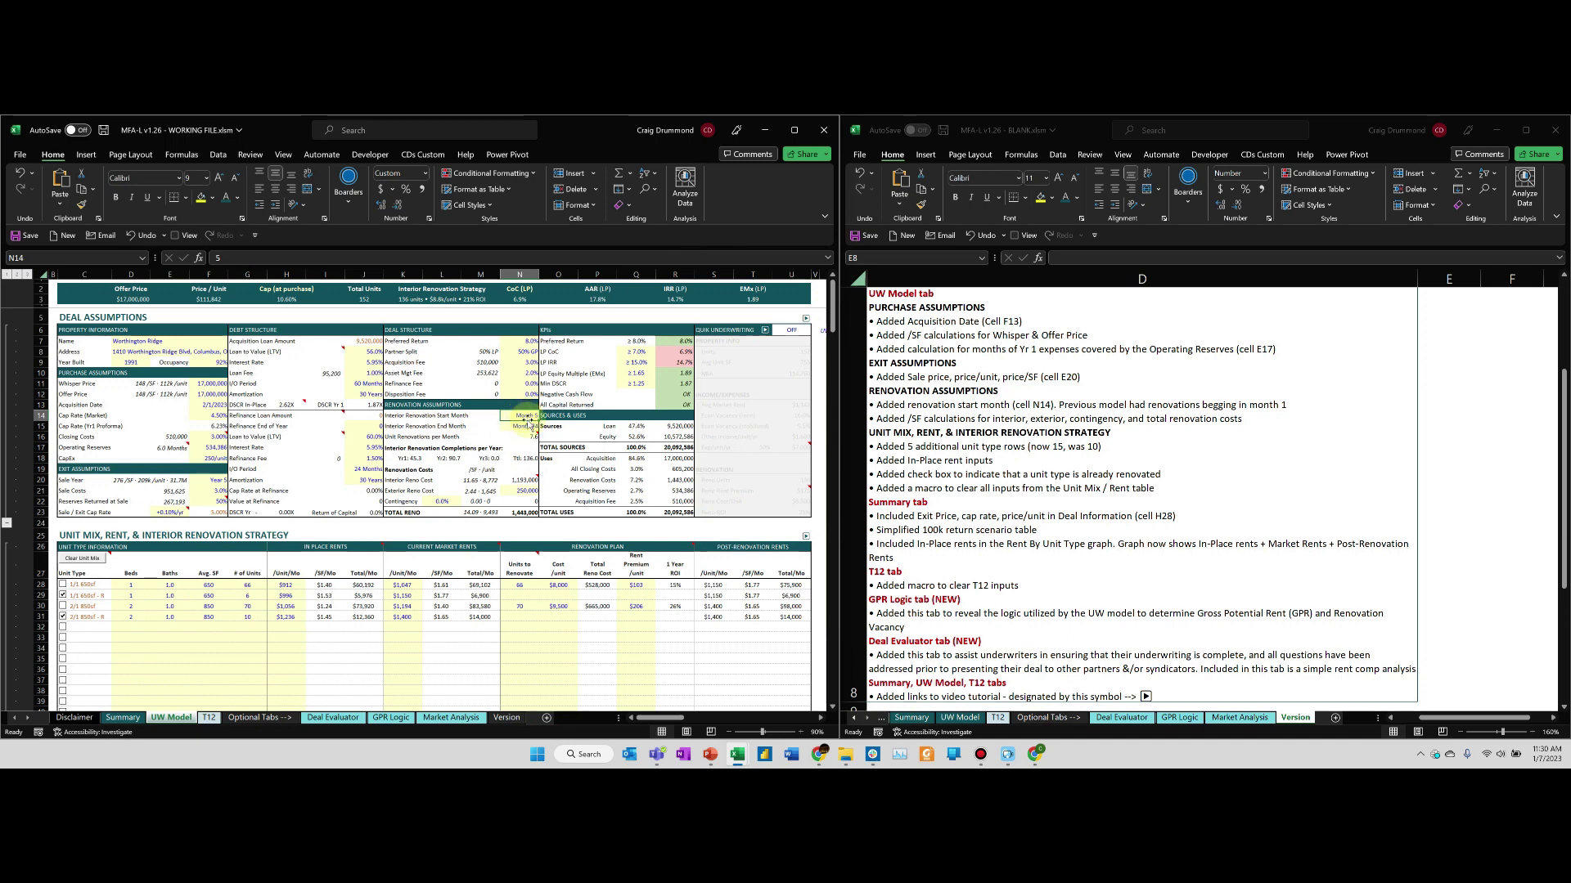
pyautogui.click(522, 426)
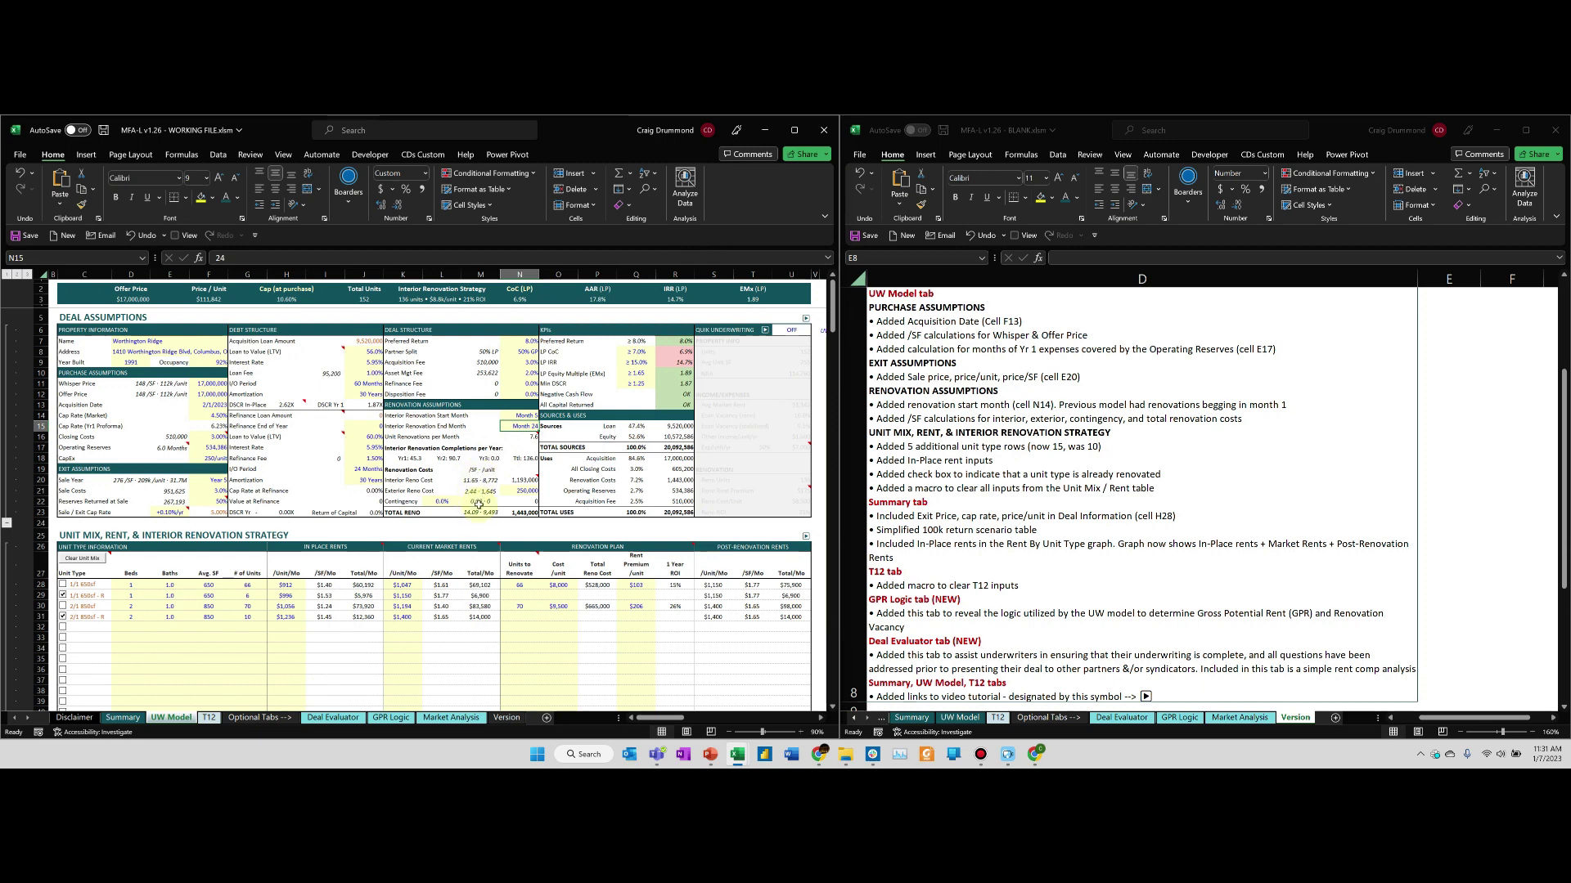
pyautogui.scroll(-3, 534, 532)
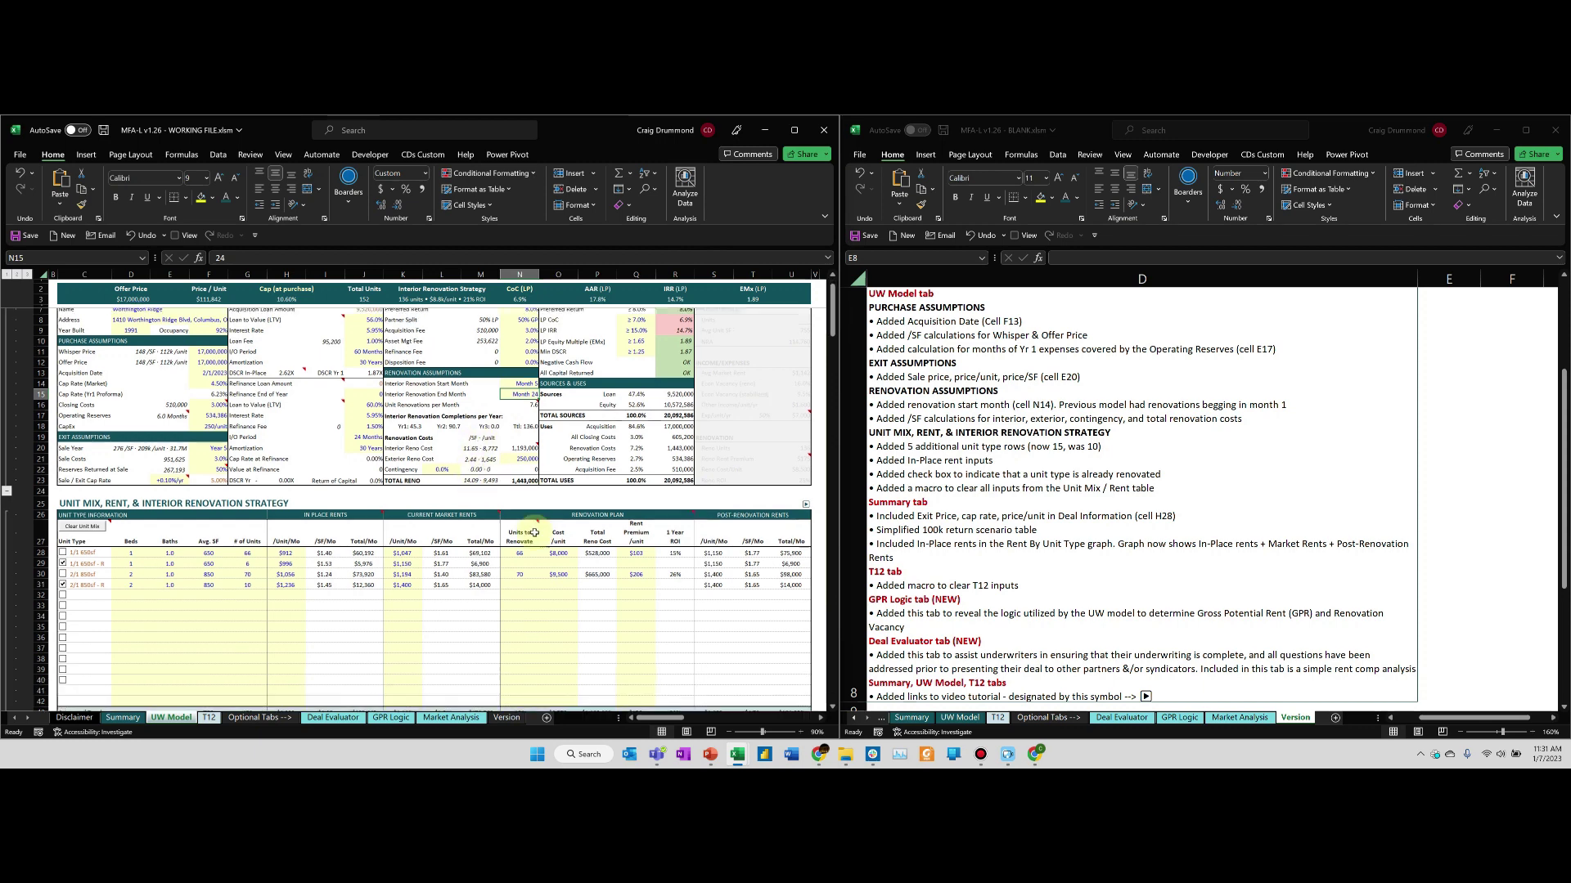
pyautogui.scroll(-2, 534, 532)
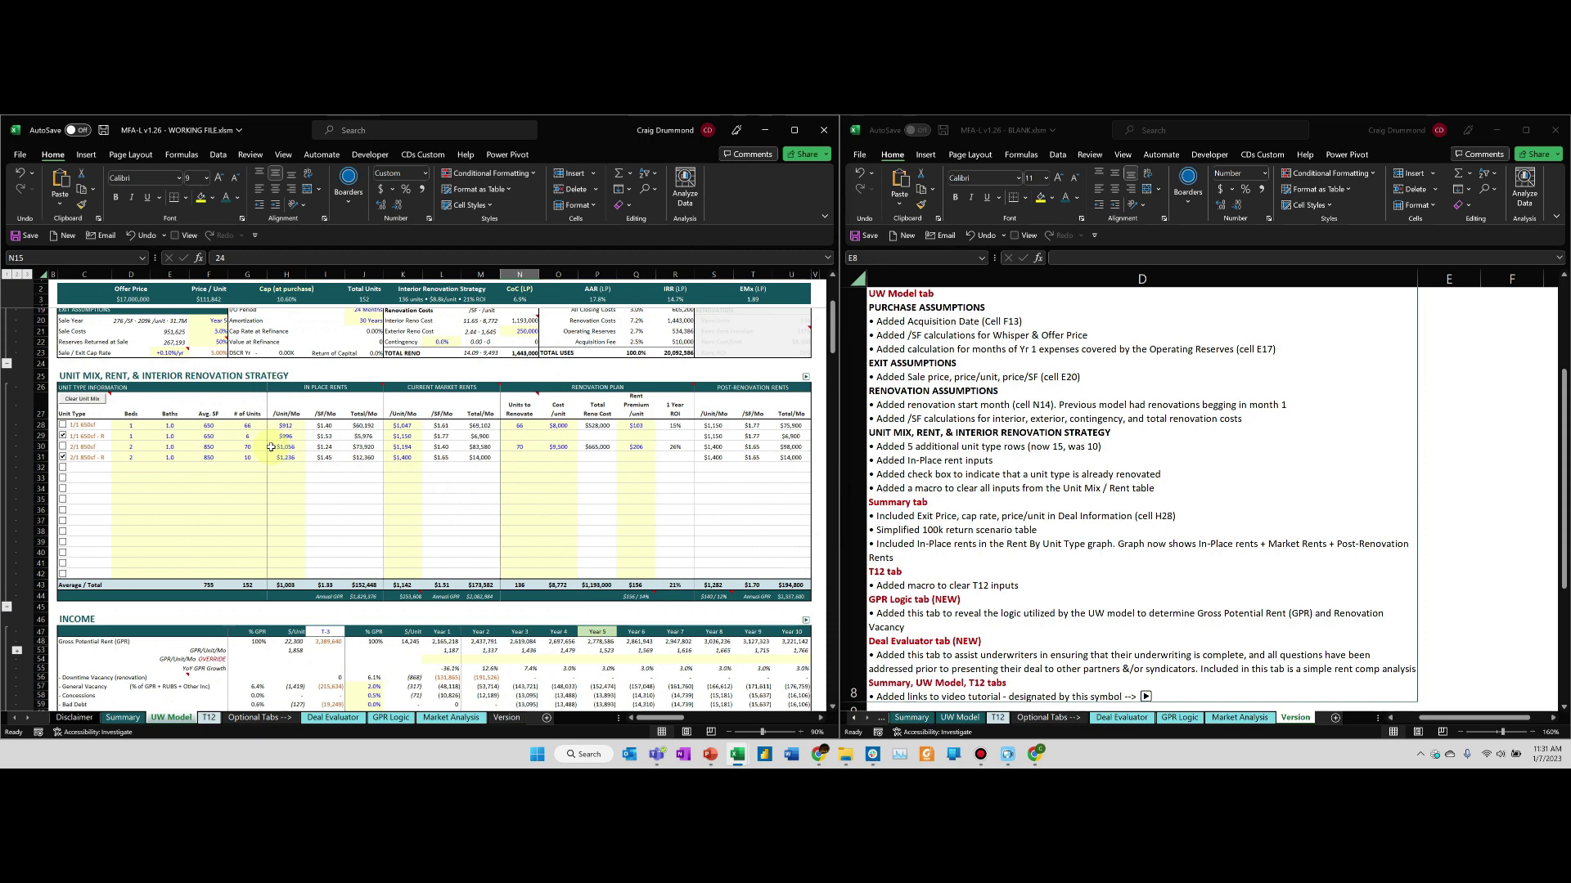
pyautogui.moveTo(283, 387)
pyautogui.moveTo(283, 387); pyautogui.dragTo(354, 605)
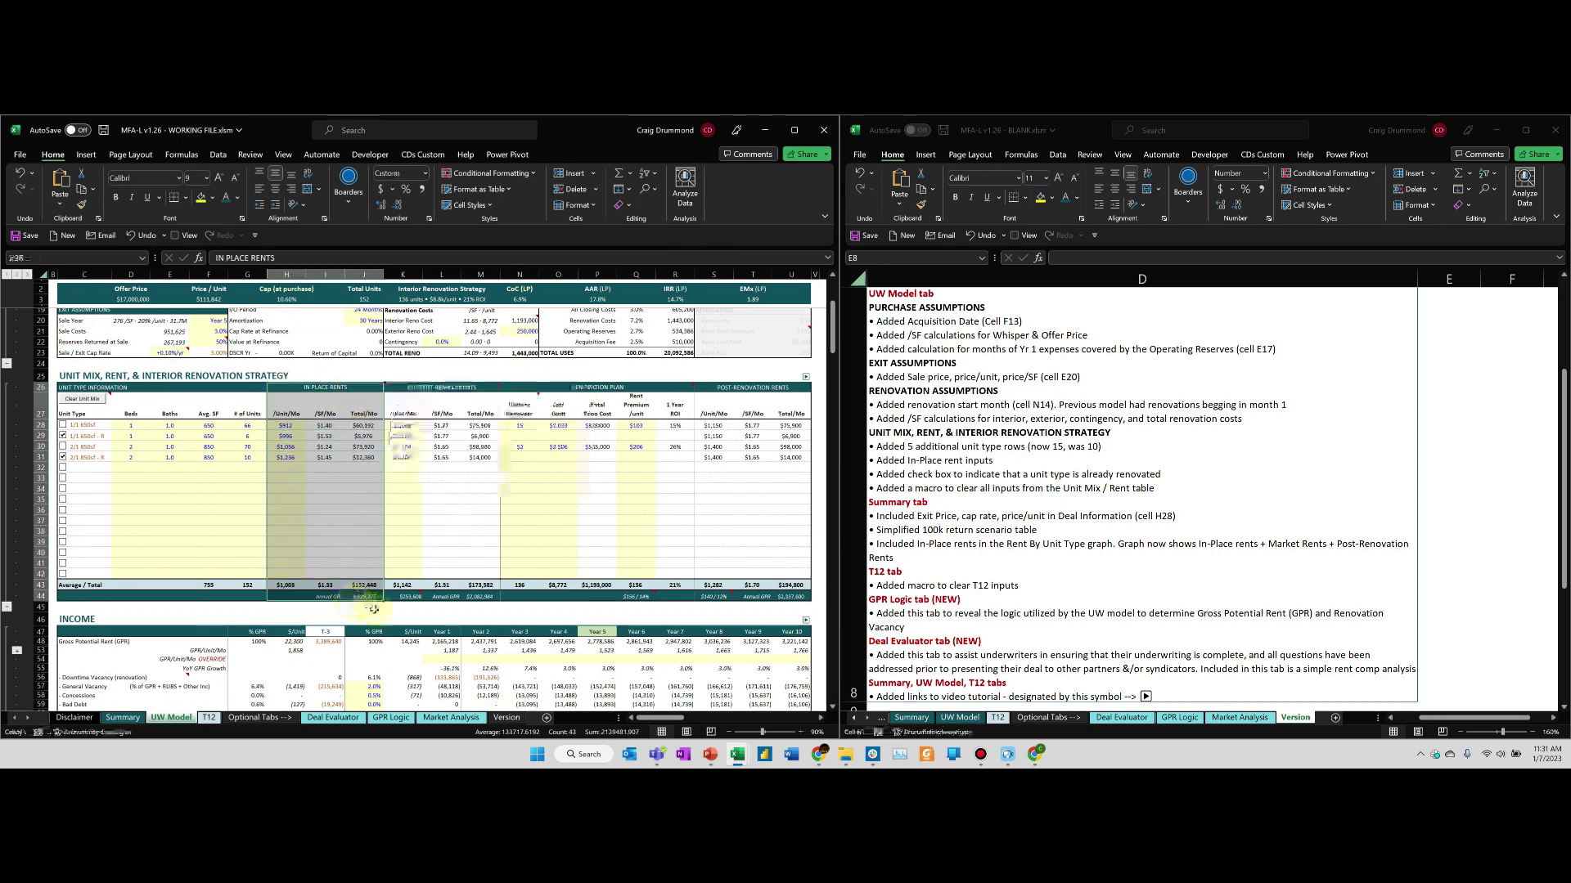
pyautogui.click(372, 609)
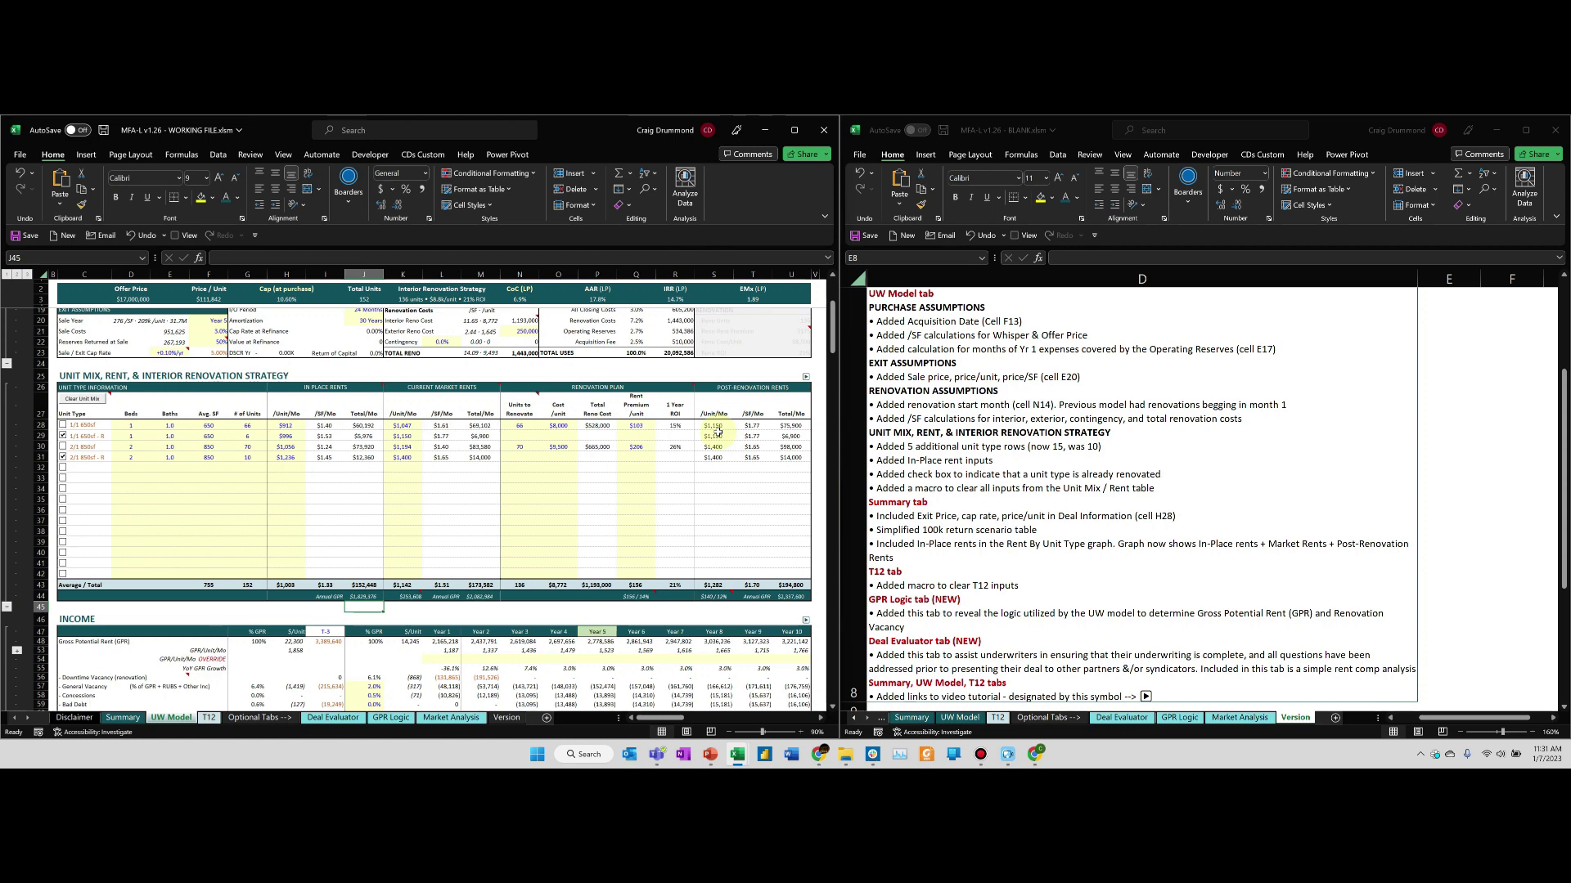
pyautogui.click(368, 597)
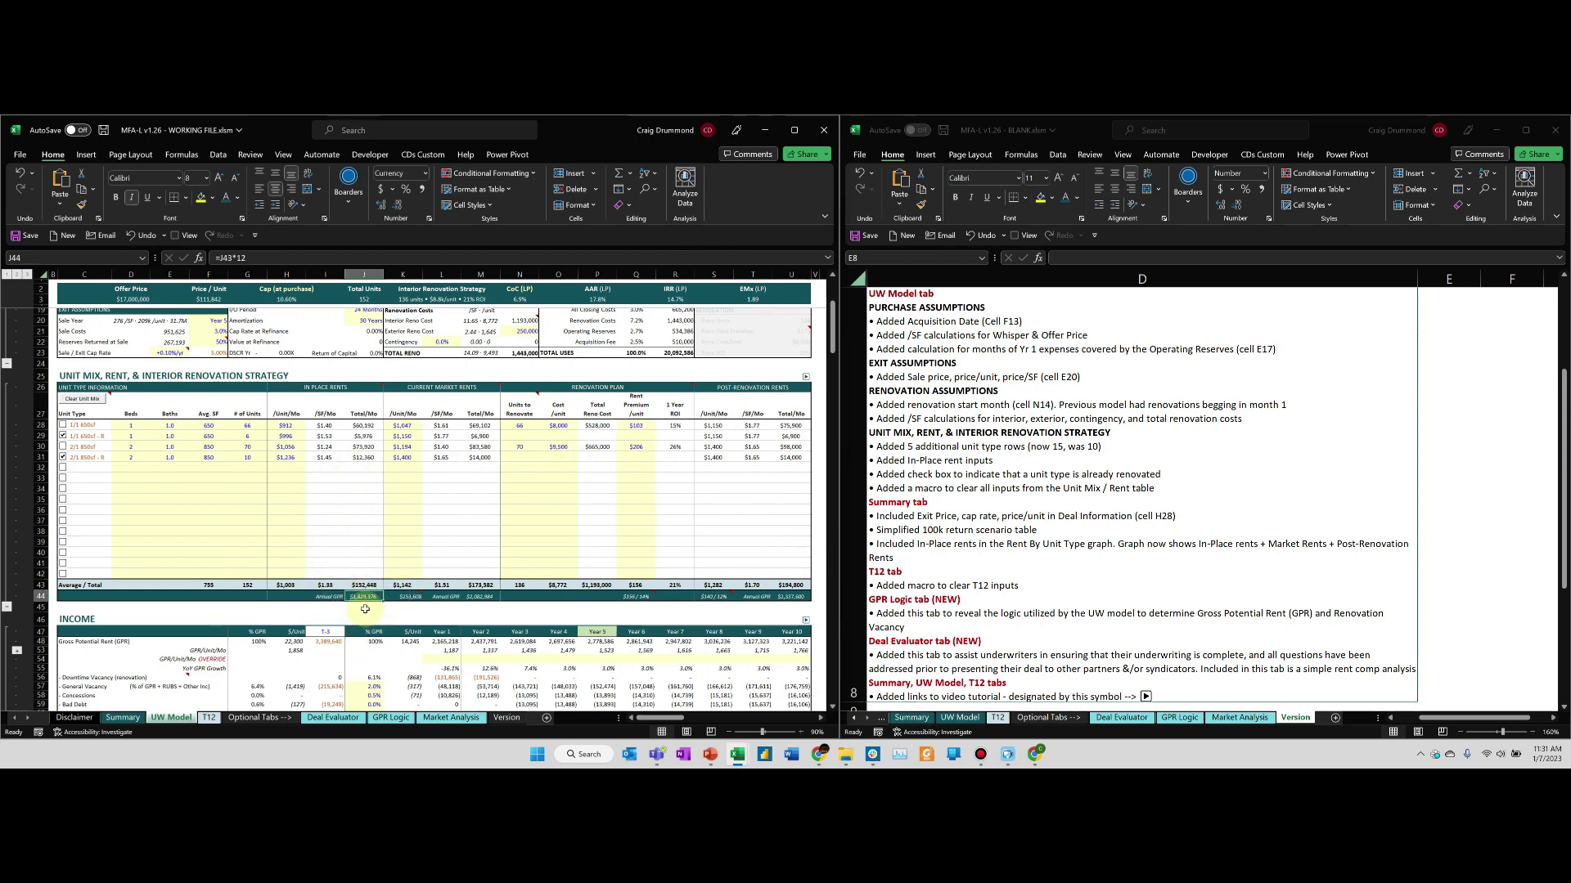
pyautogui.click(482, 596)
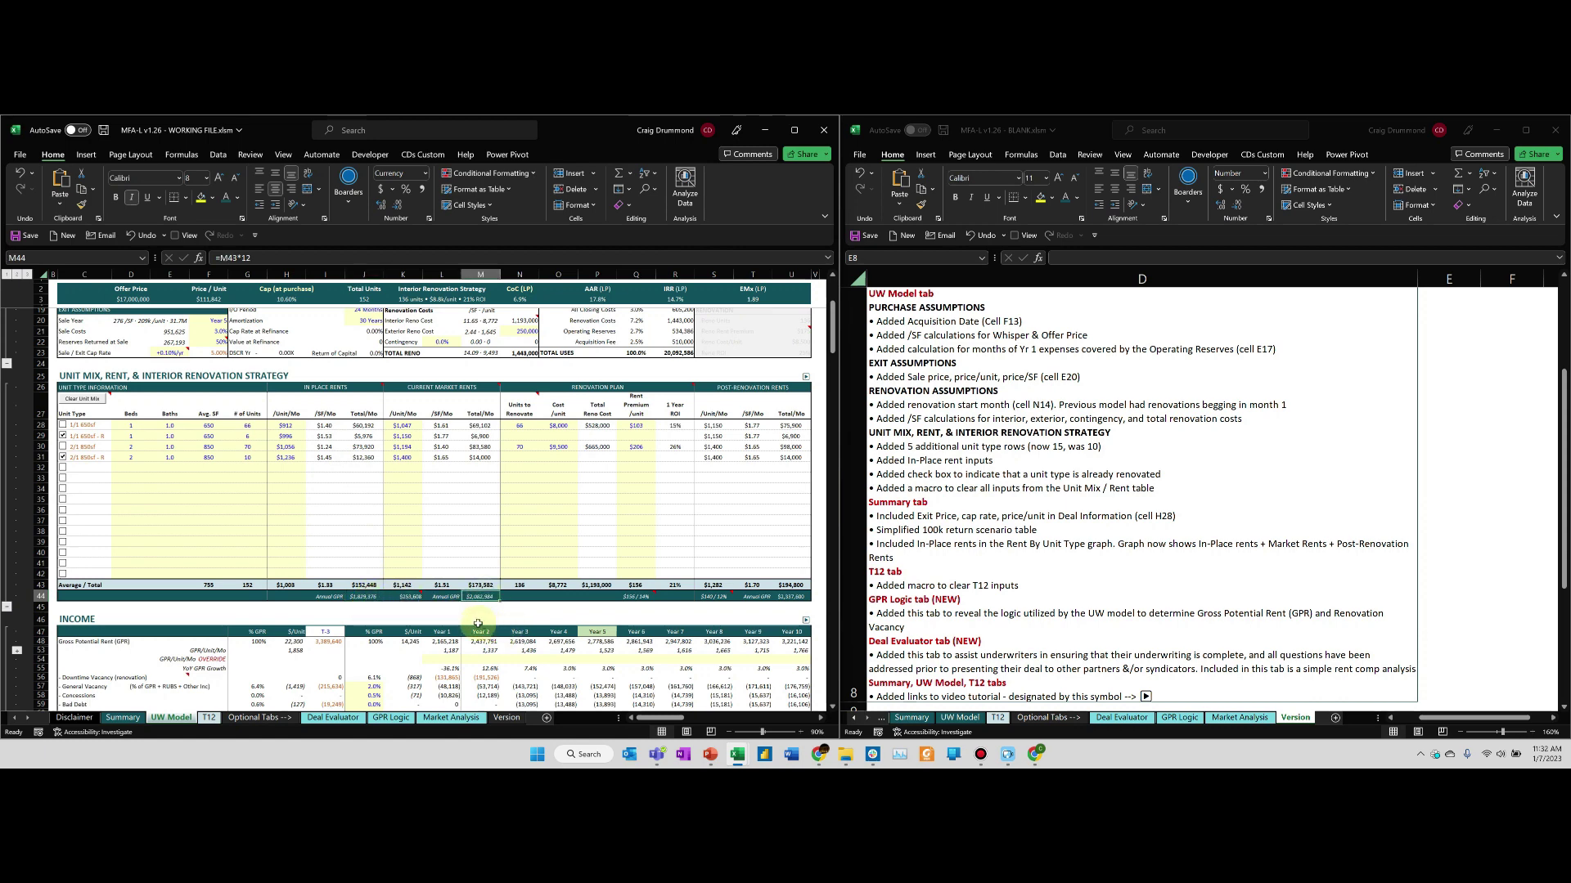
pyautogui.click(403, 596)
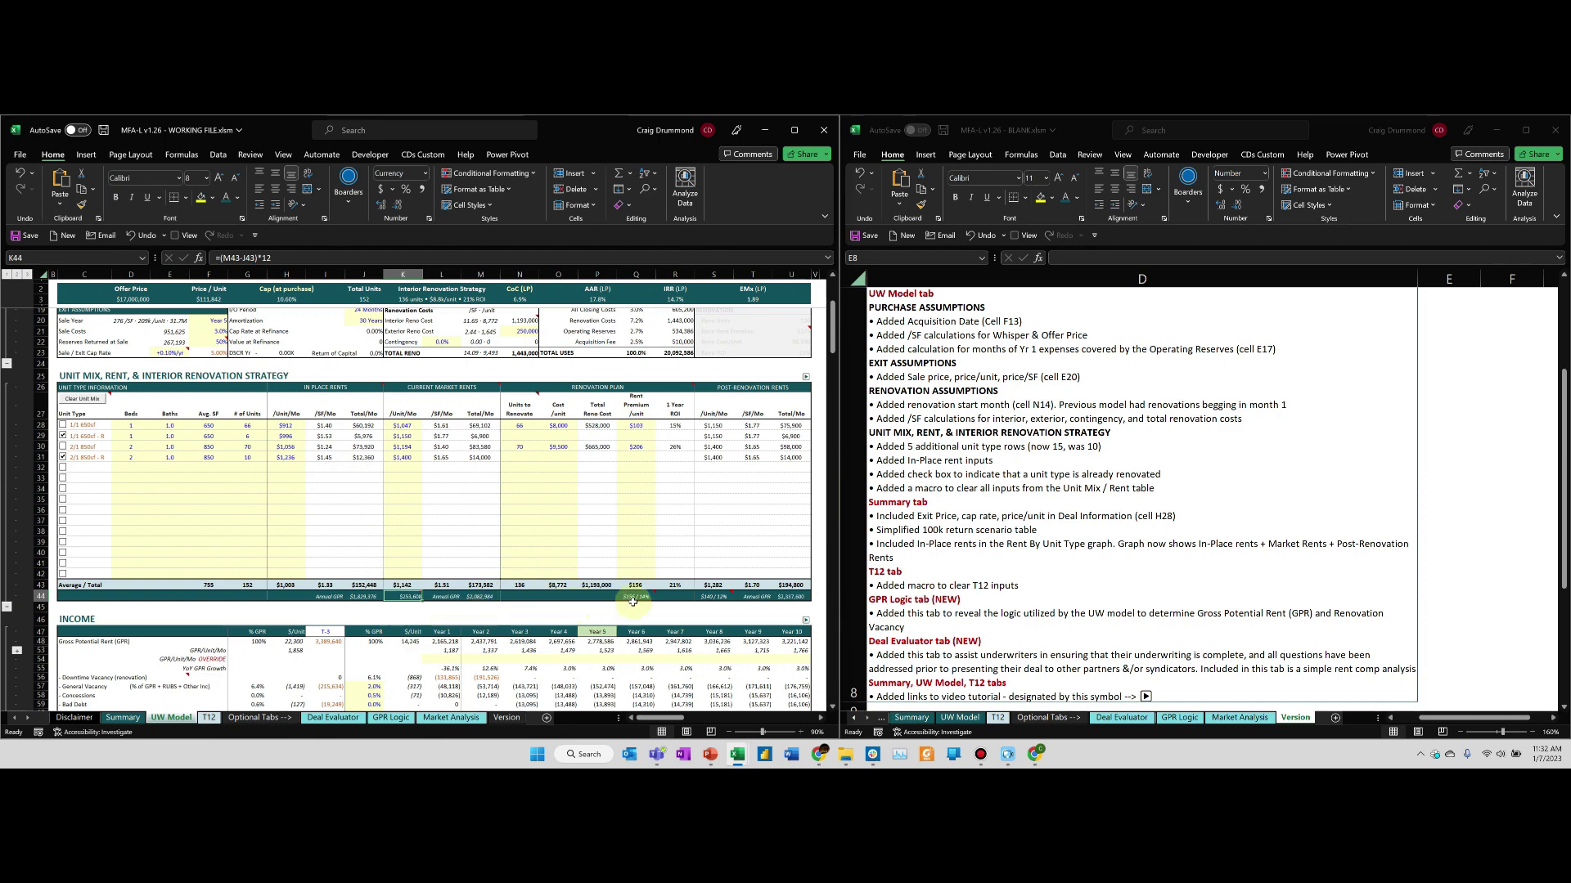
pyautogui.click(790, 598)
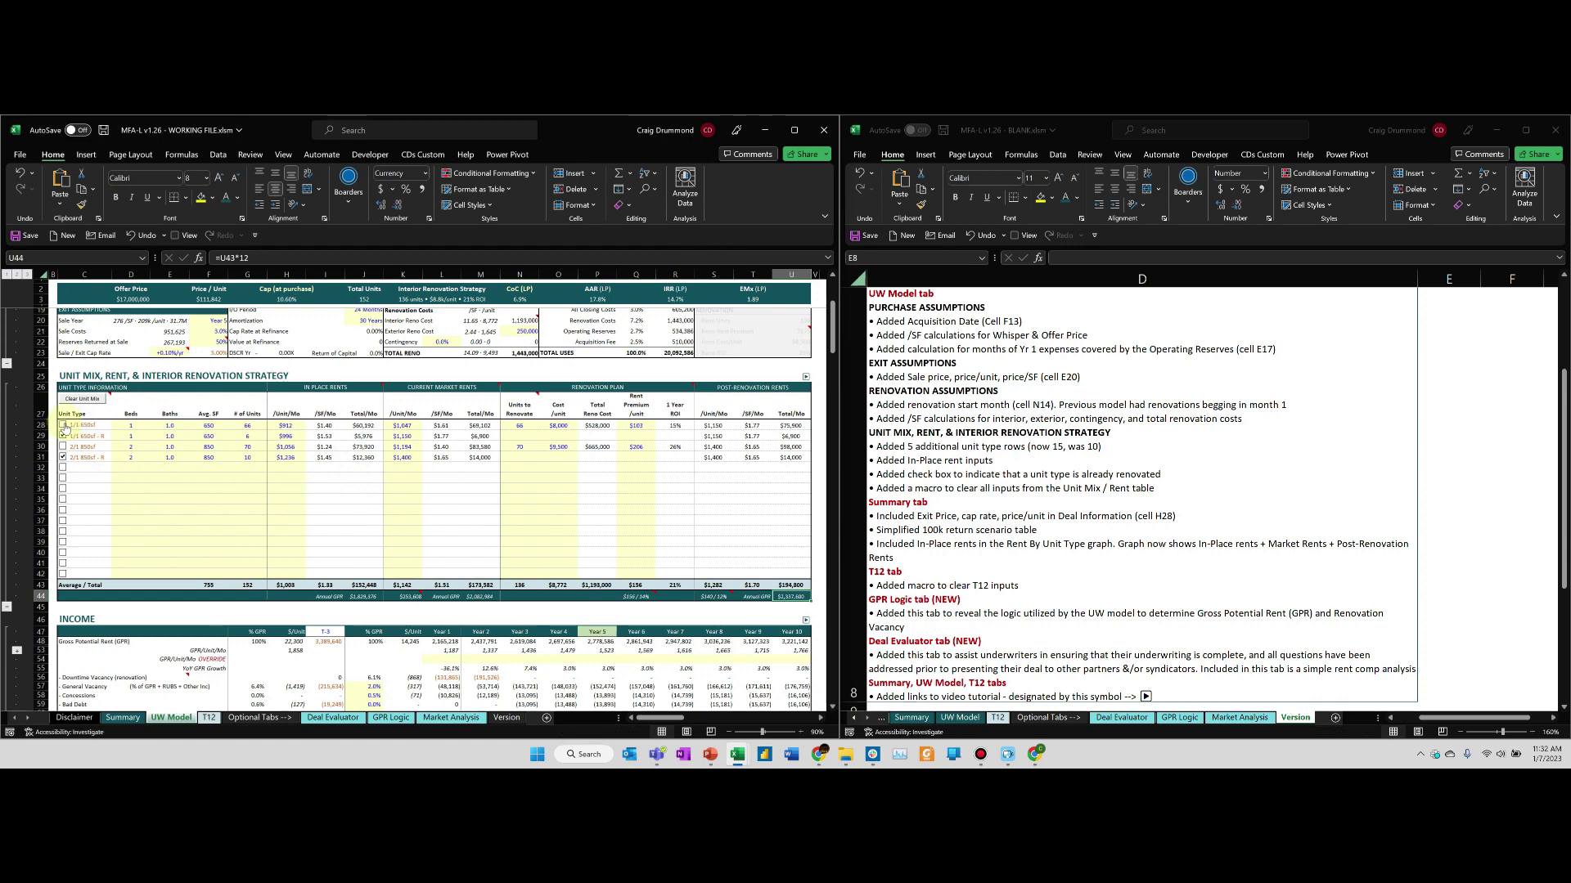
pyautogui.click(63, 424)
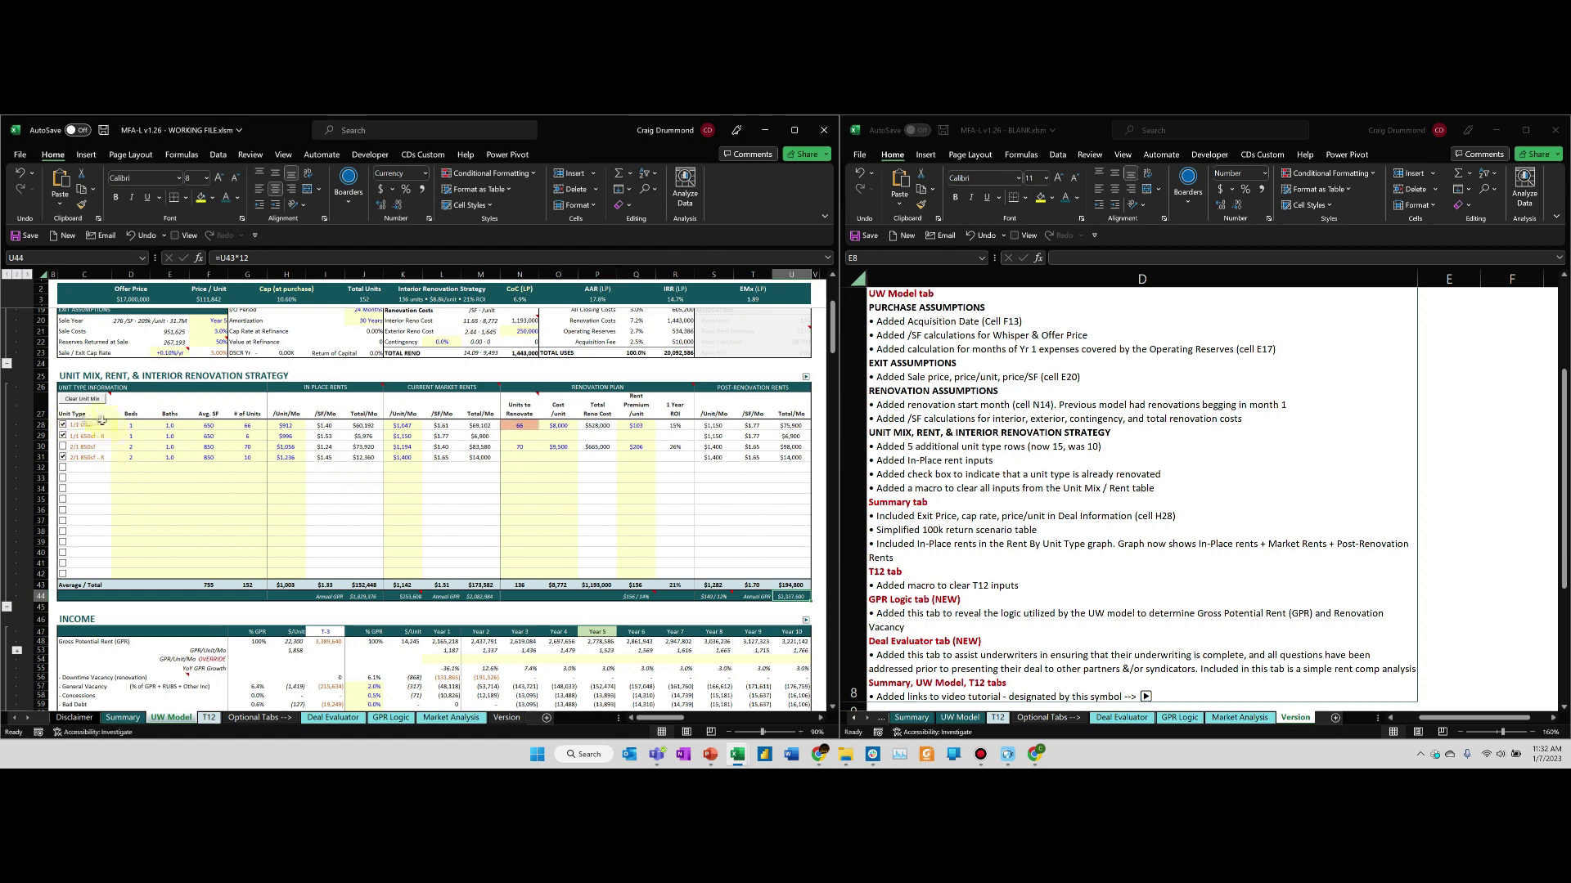
pyautogui.click(63, 426)
pyautogui.scroll(5, 669, 478)
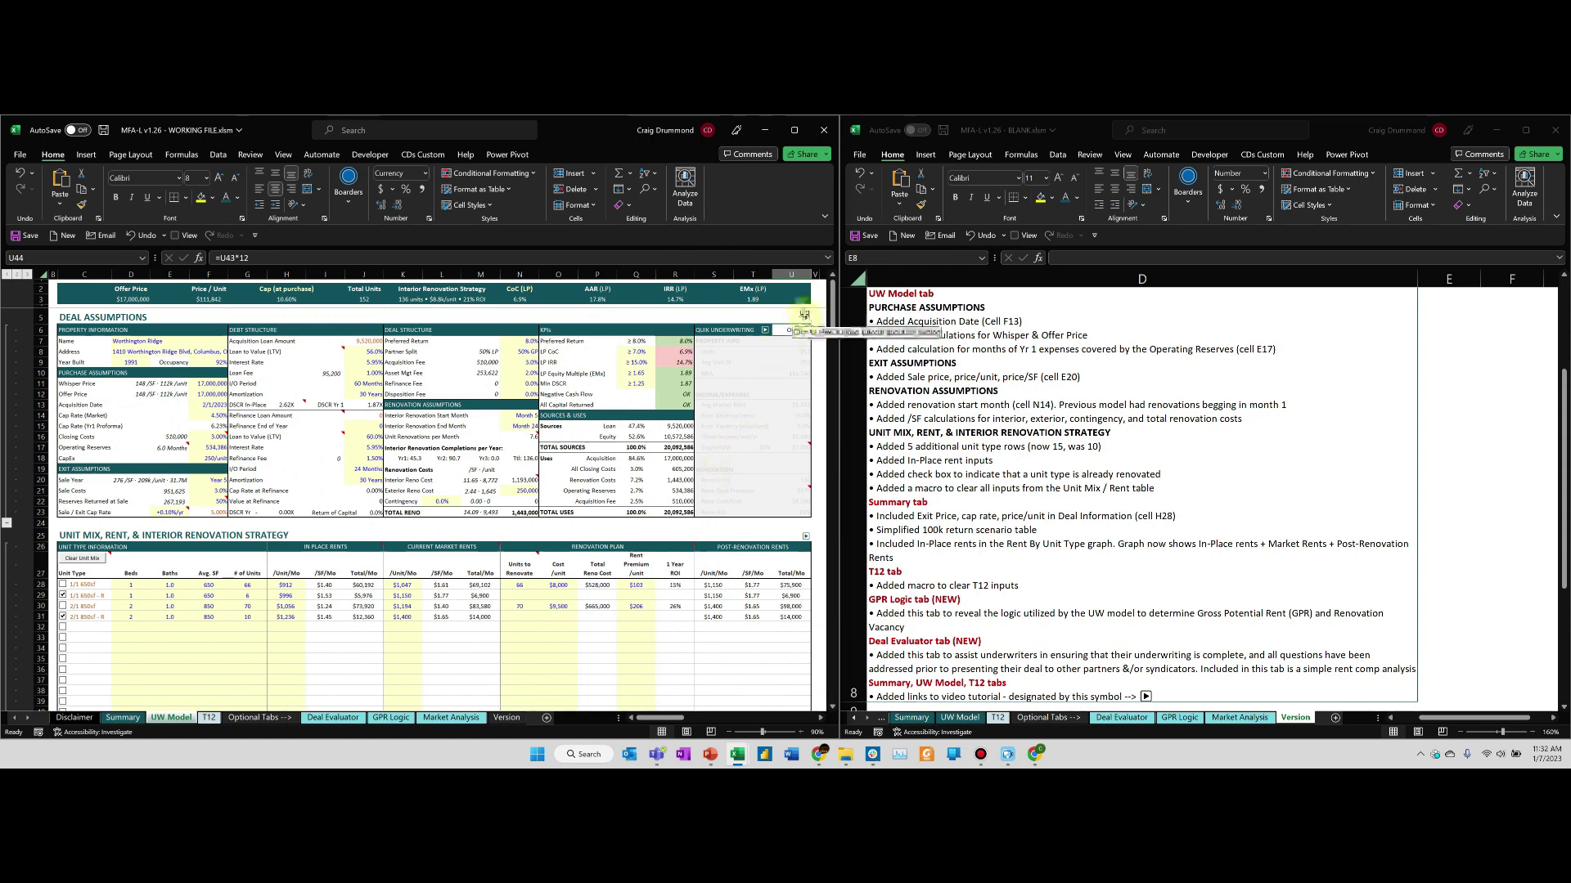
pyautogui.moveTo(809, 321); pyautogui.dragTo(821, 332)
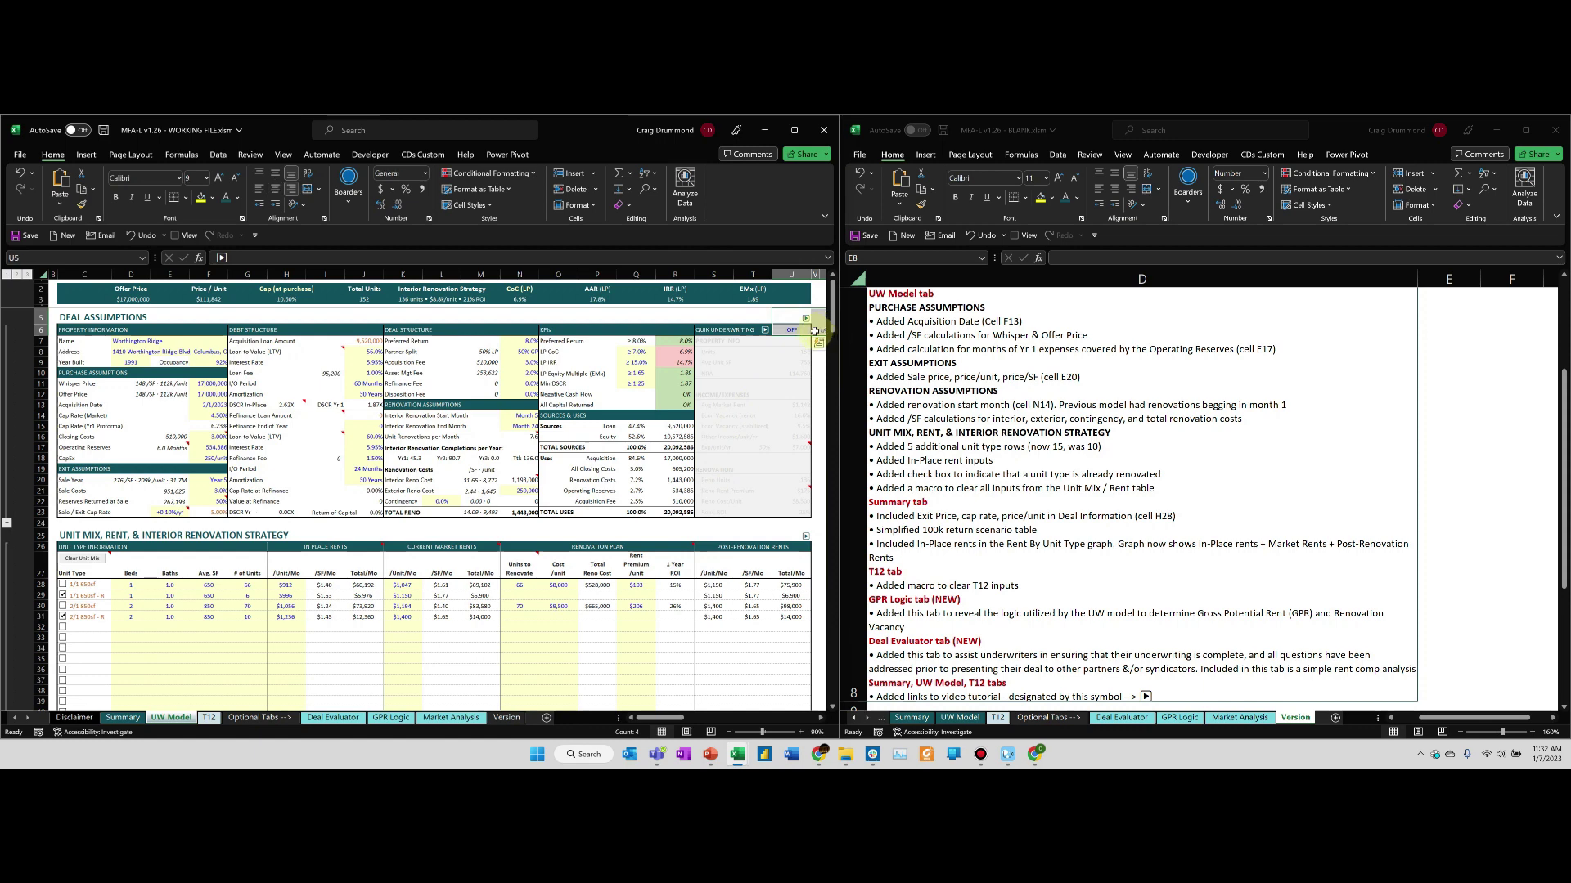
pyautogui.click(738, 321)
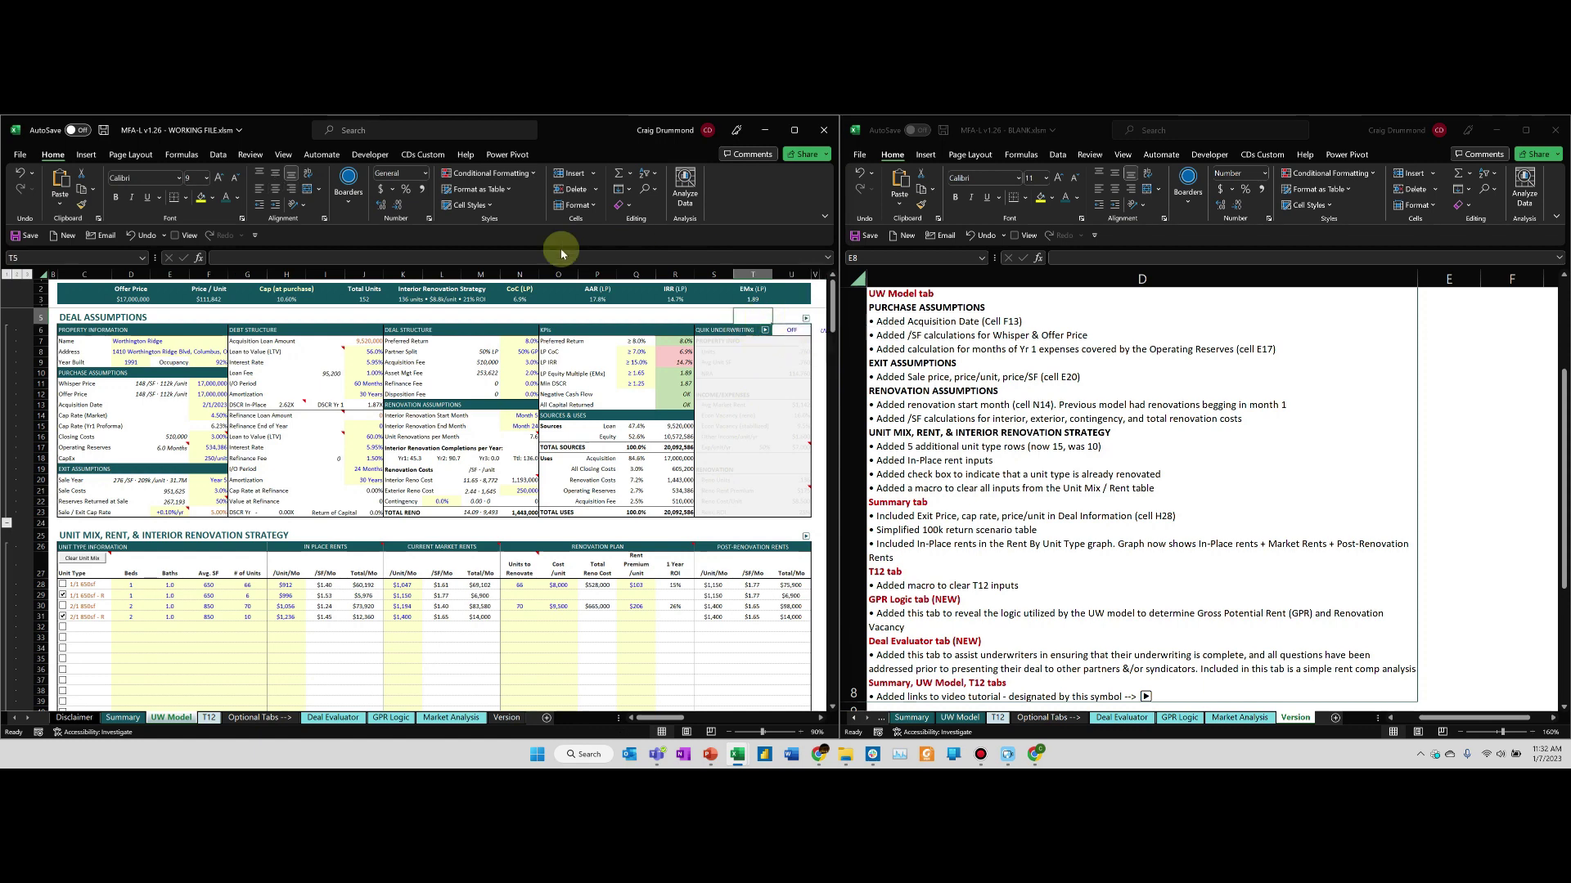
pyautogui.moveTo(131, 318); pyautogui.dragTo(651, 494)
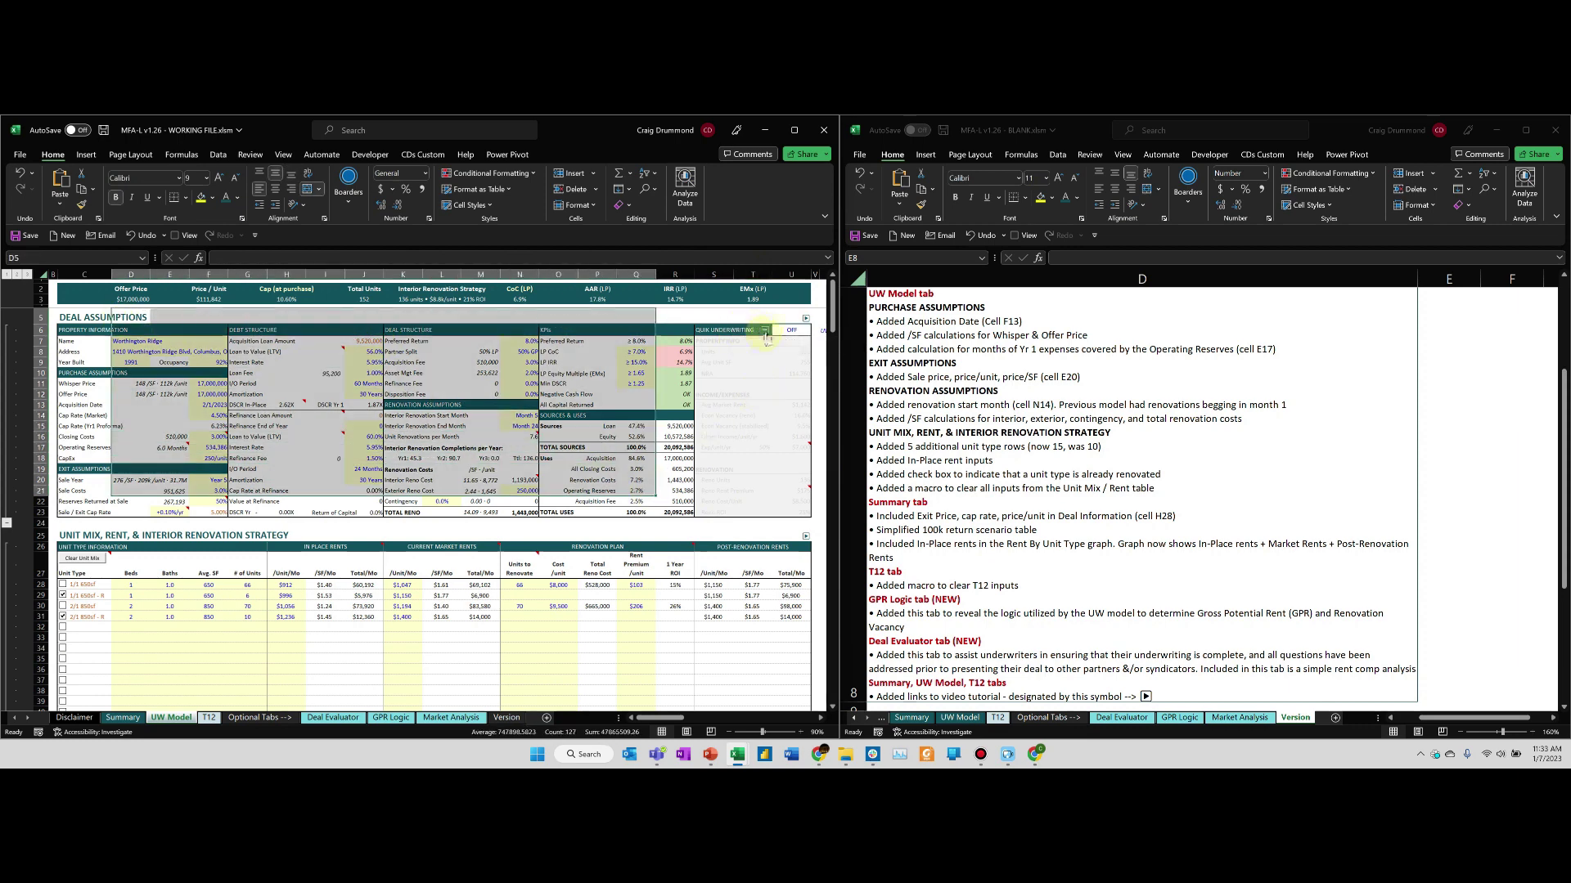
pyautogui.scroll(-3, 662, 498)
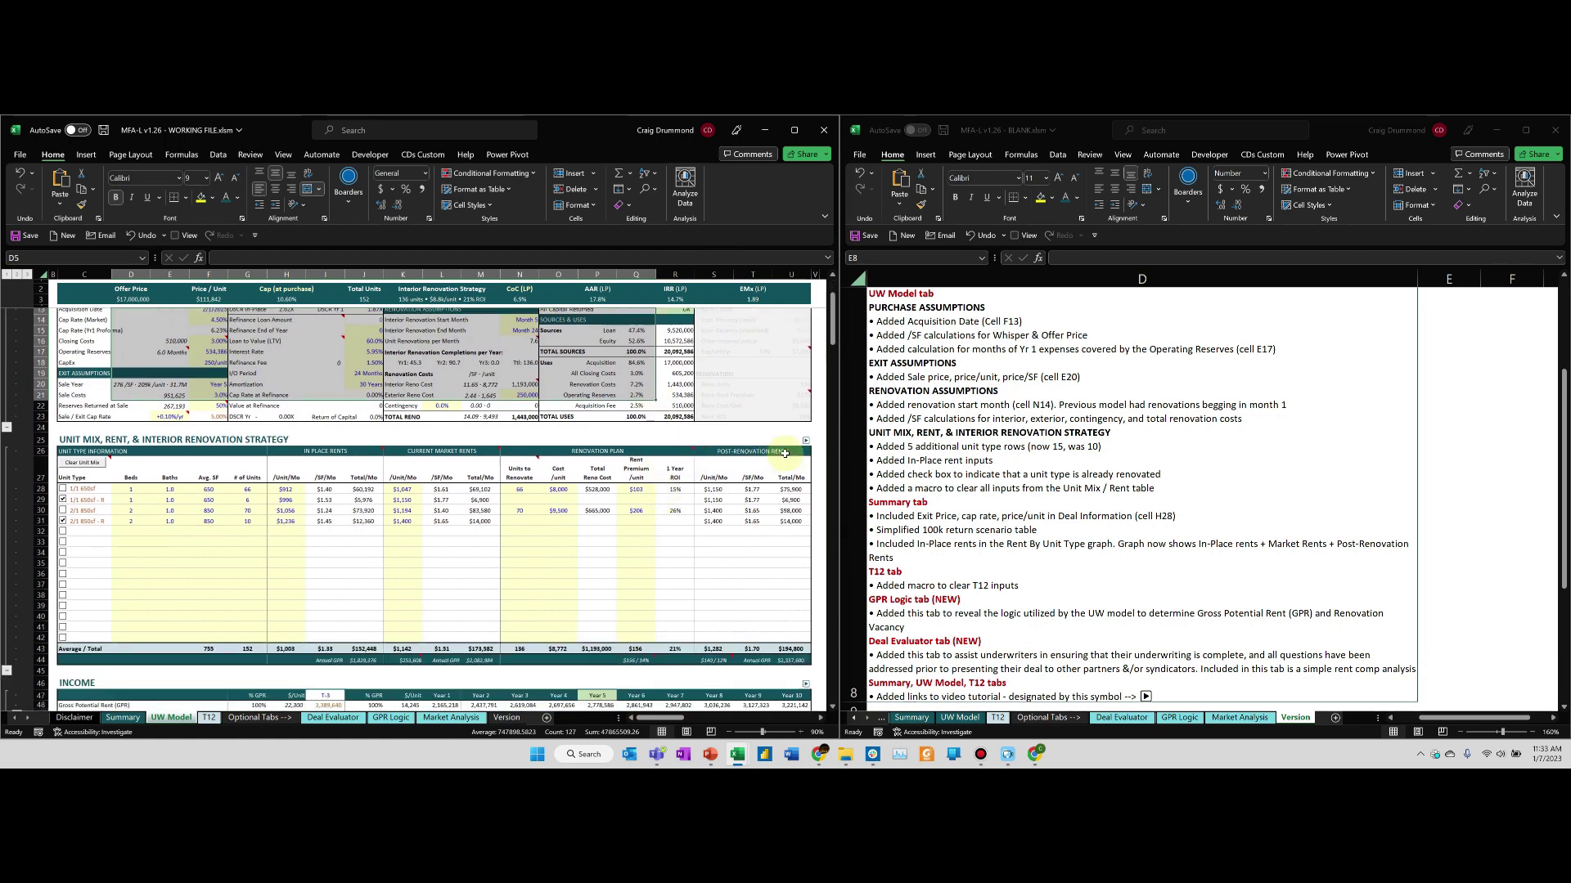
pyautogui.moveTo(84, 439); pyautogui.dragTo(691, 440)
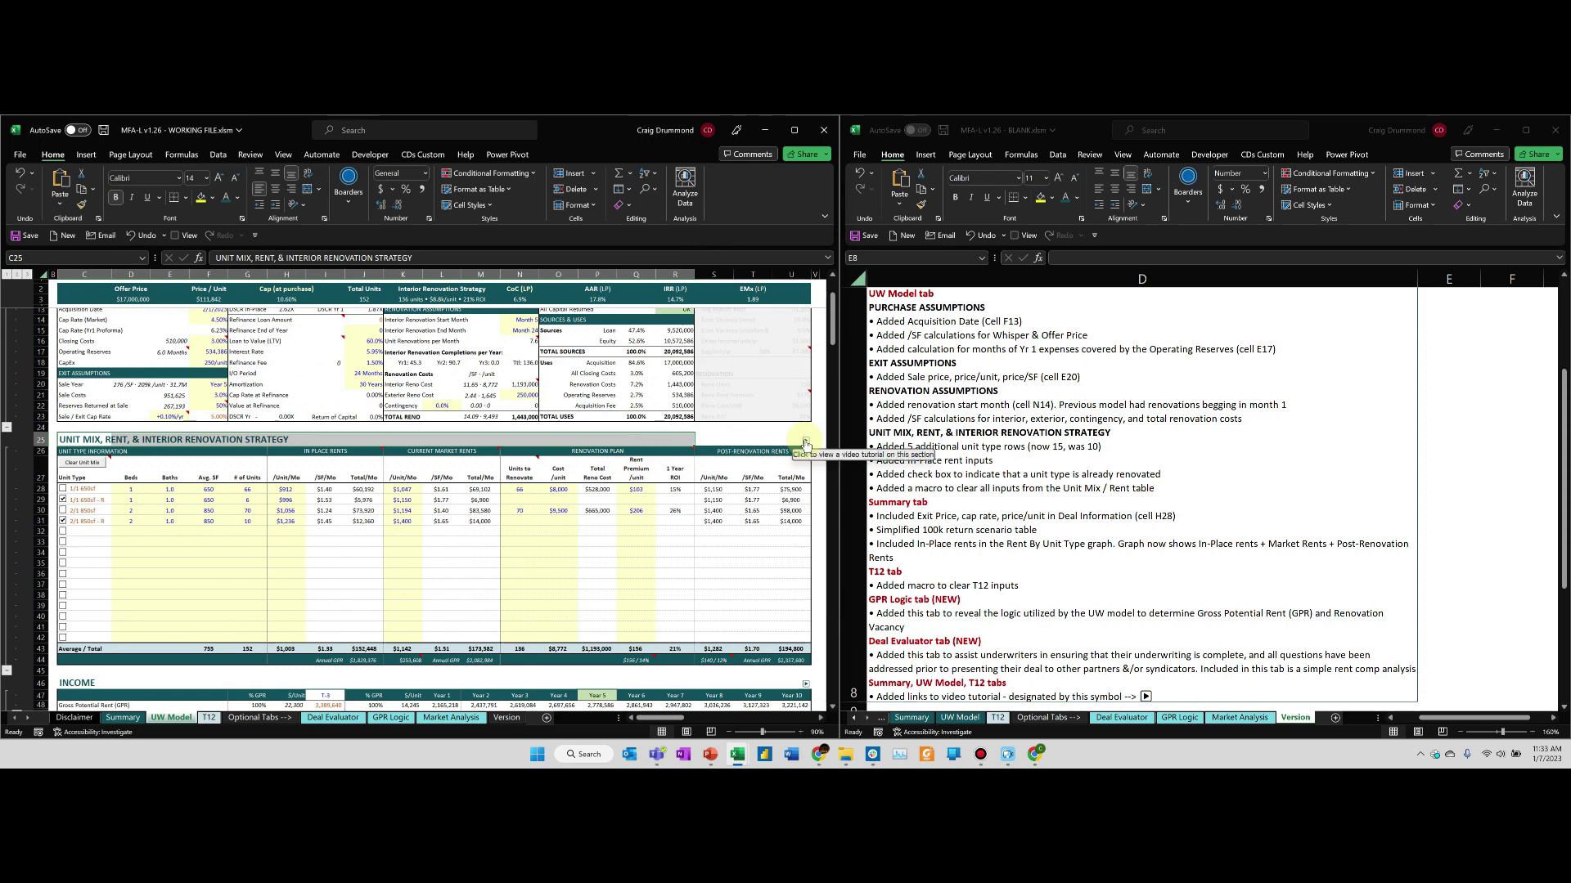
pyautogui.click(748, 520)
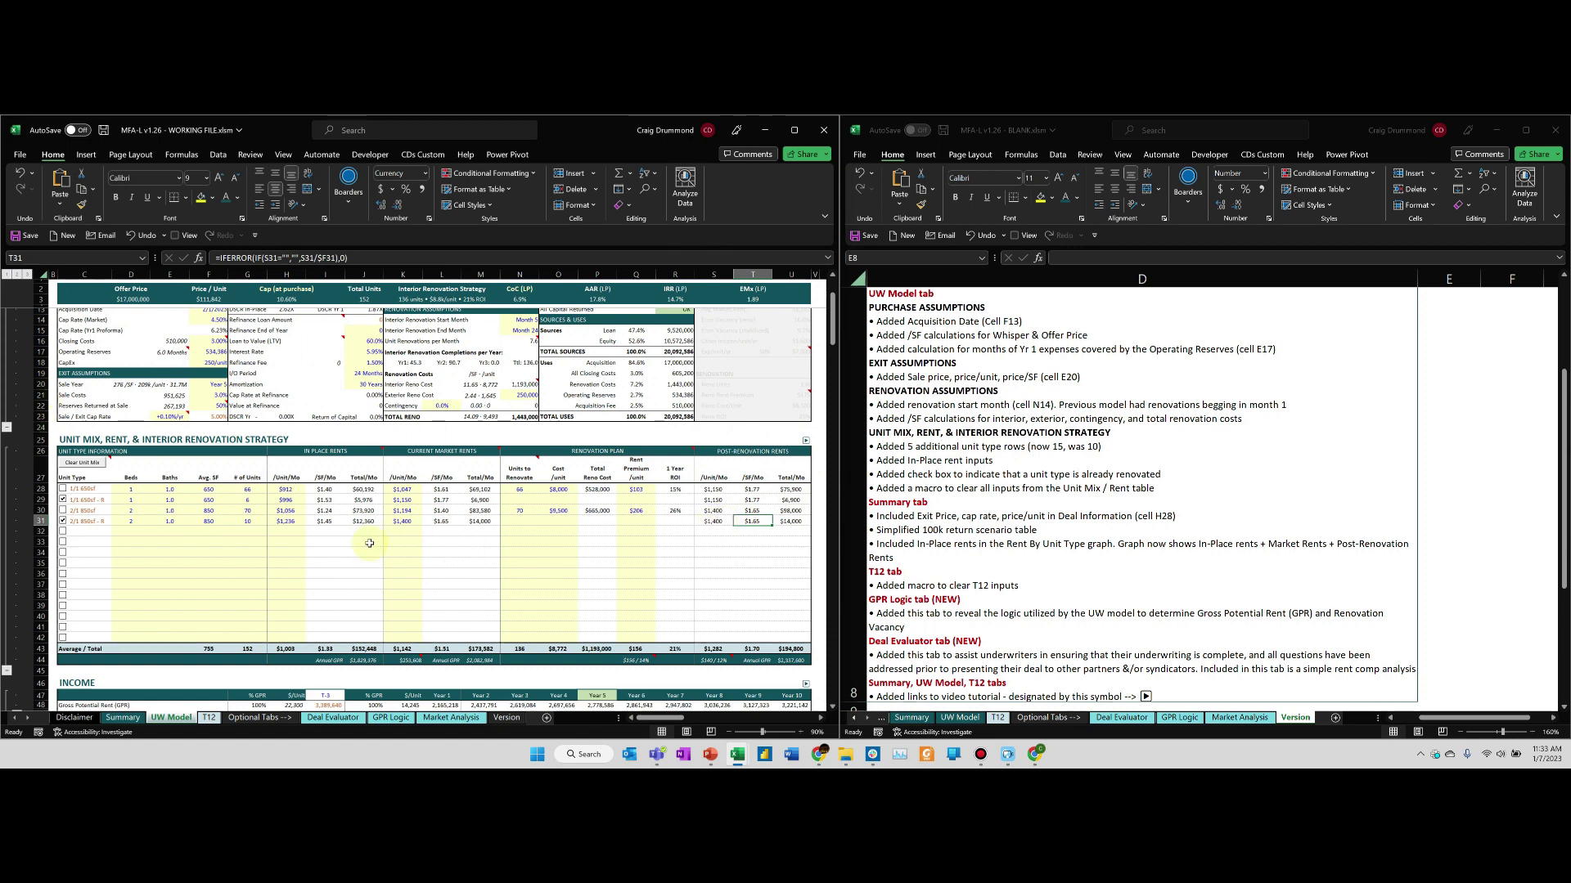
pyautogui.scroll(3, 373, 536)
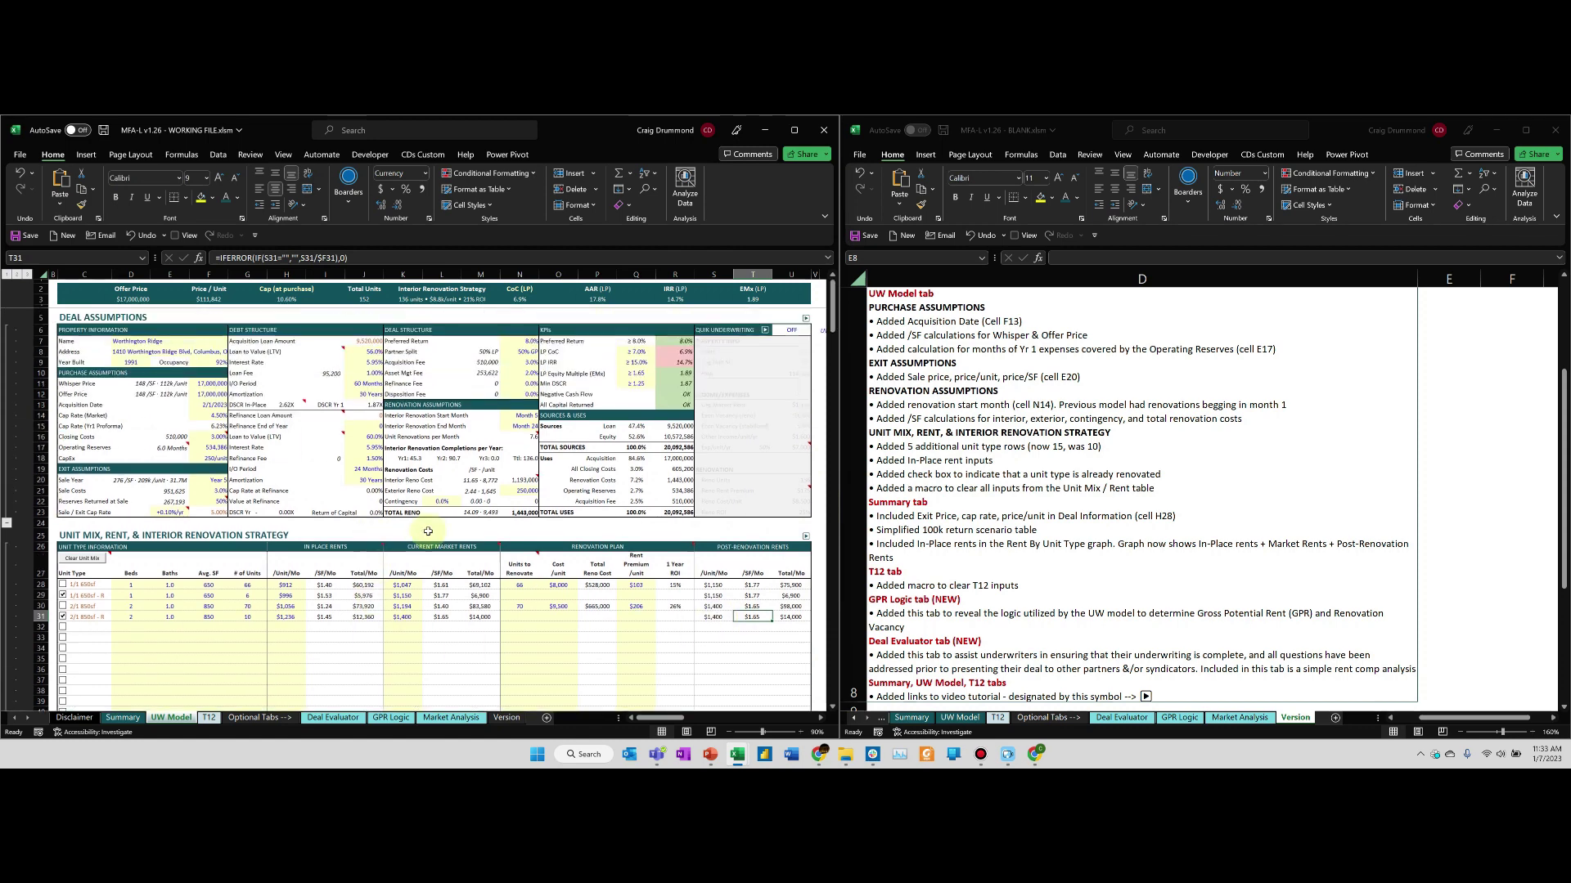
pyautogui.click(118, 718)
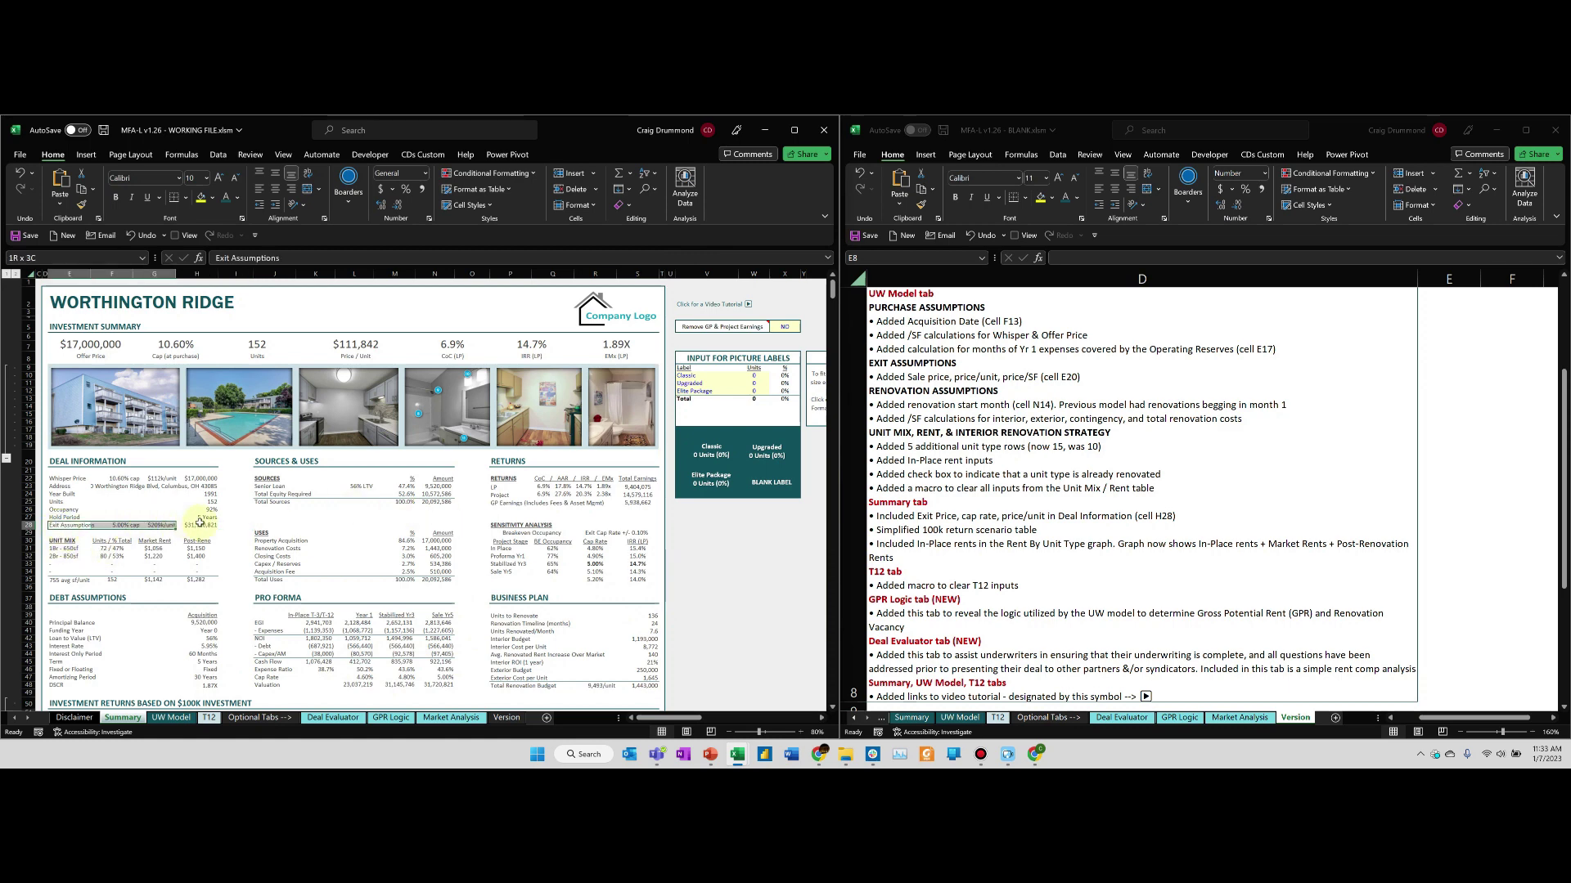
pyautogui.moveTo(214, 528); pyautogui.dragTo(65, 526)
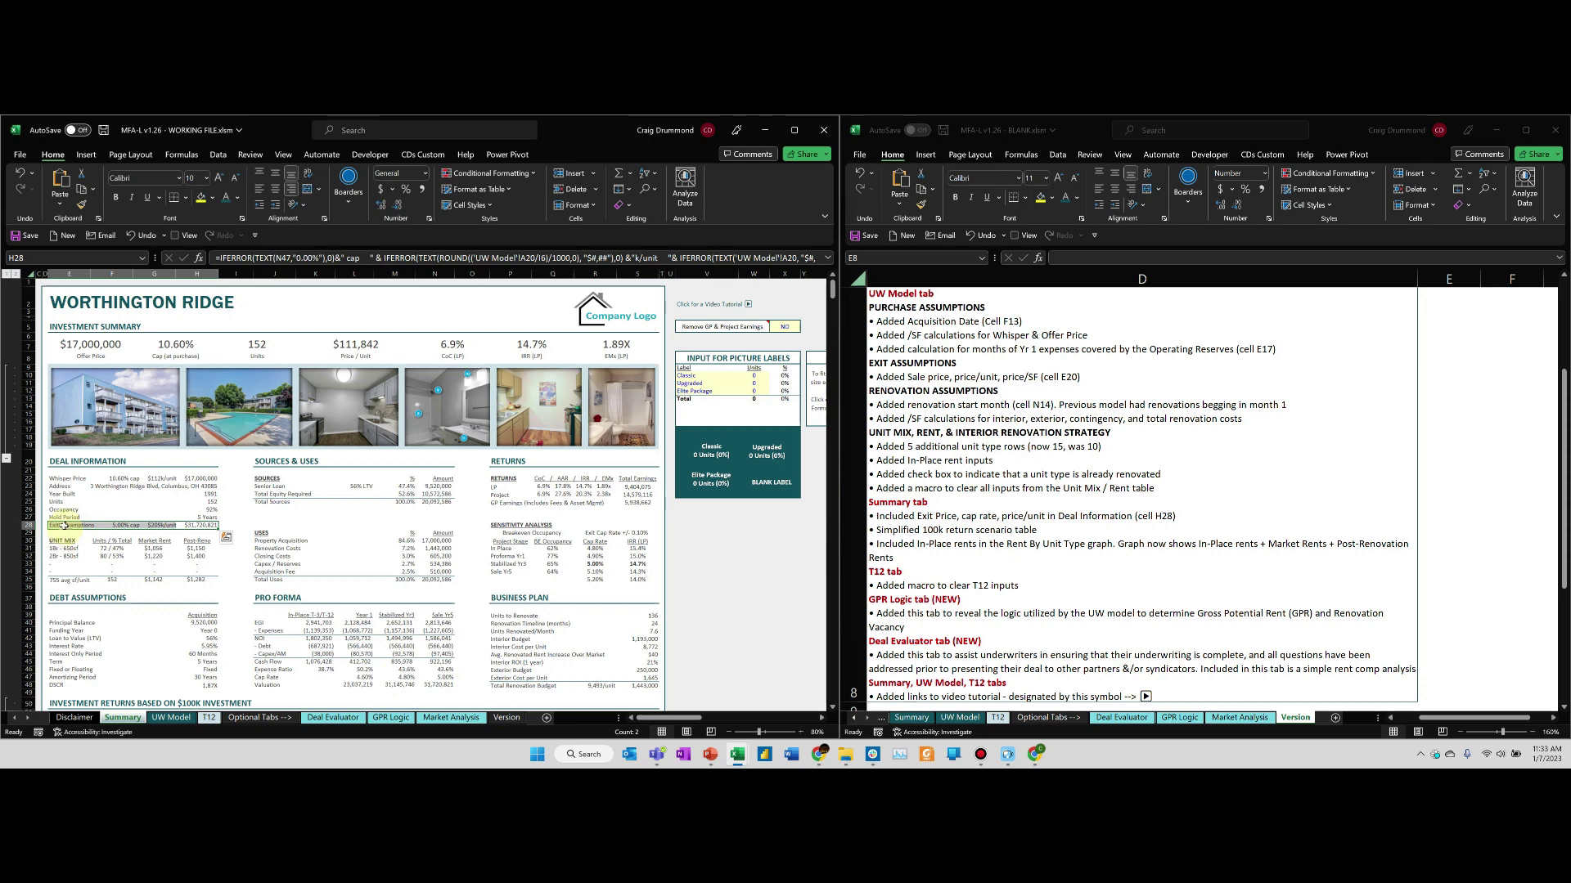
pyautogui.click(64, 526)
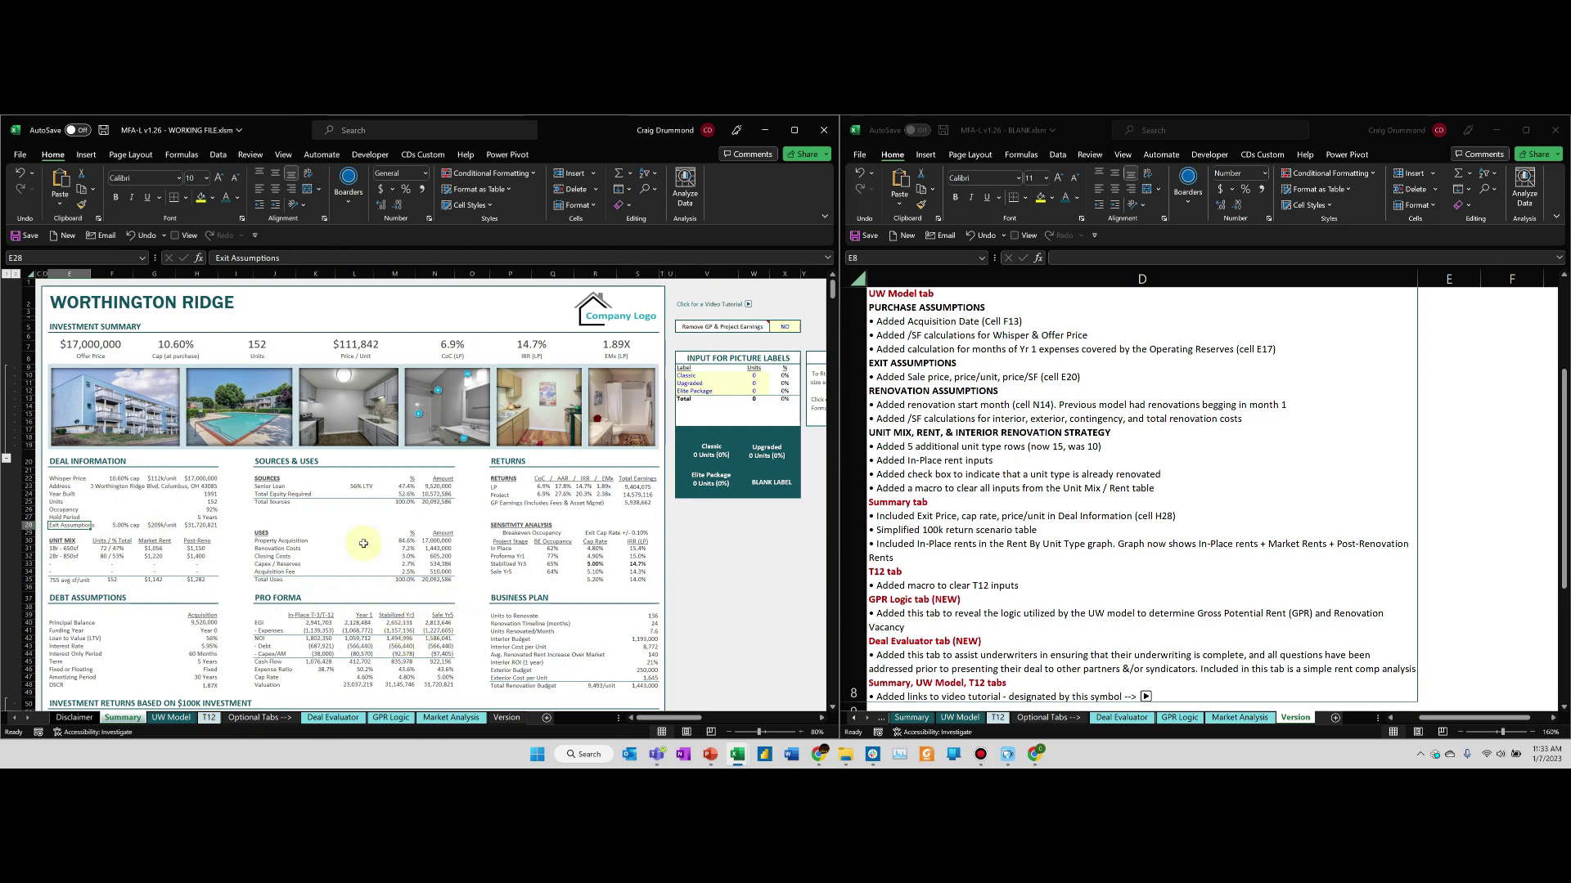
pyautogui.moveTo(208, 528); pyautogui.dragTo(49, 526)
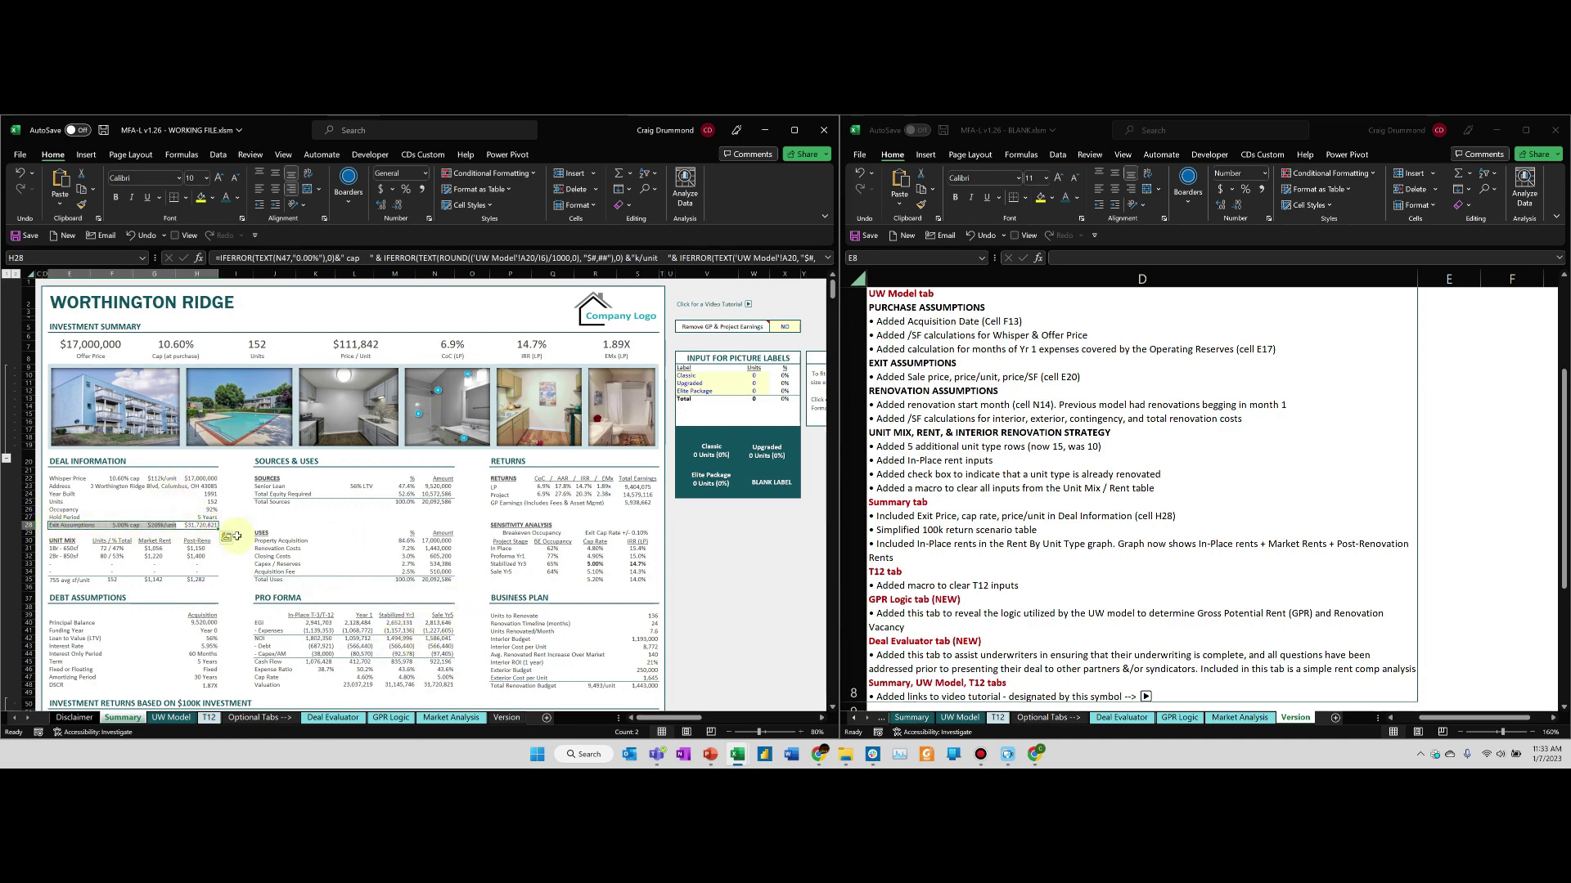
pyautogui.click(691, 578)
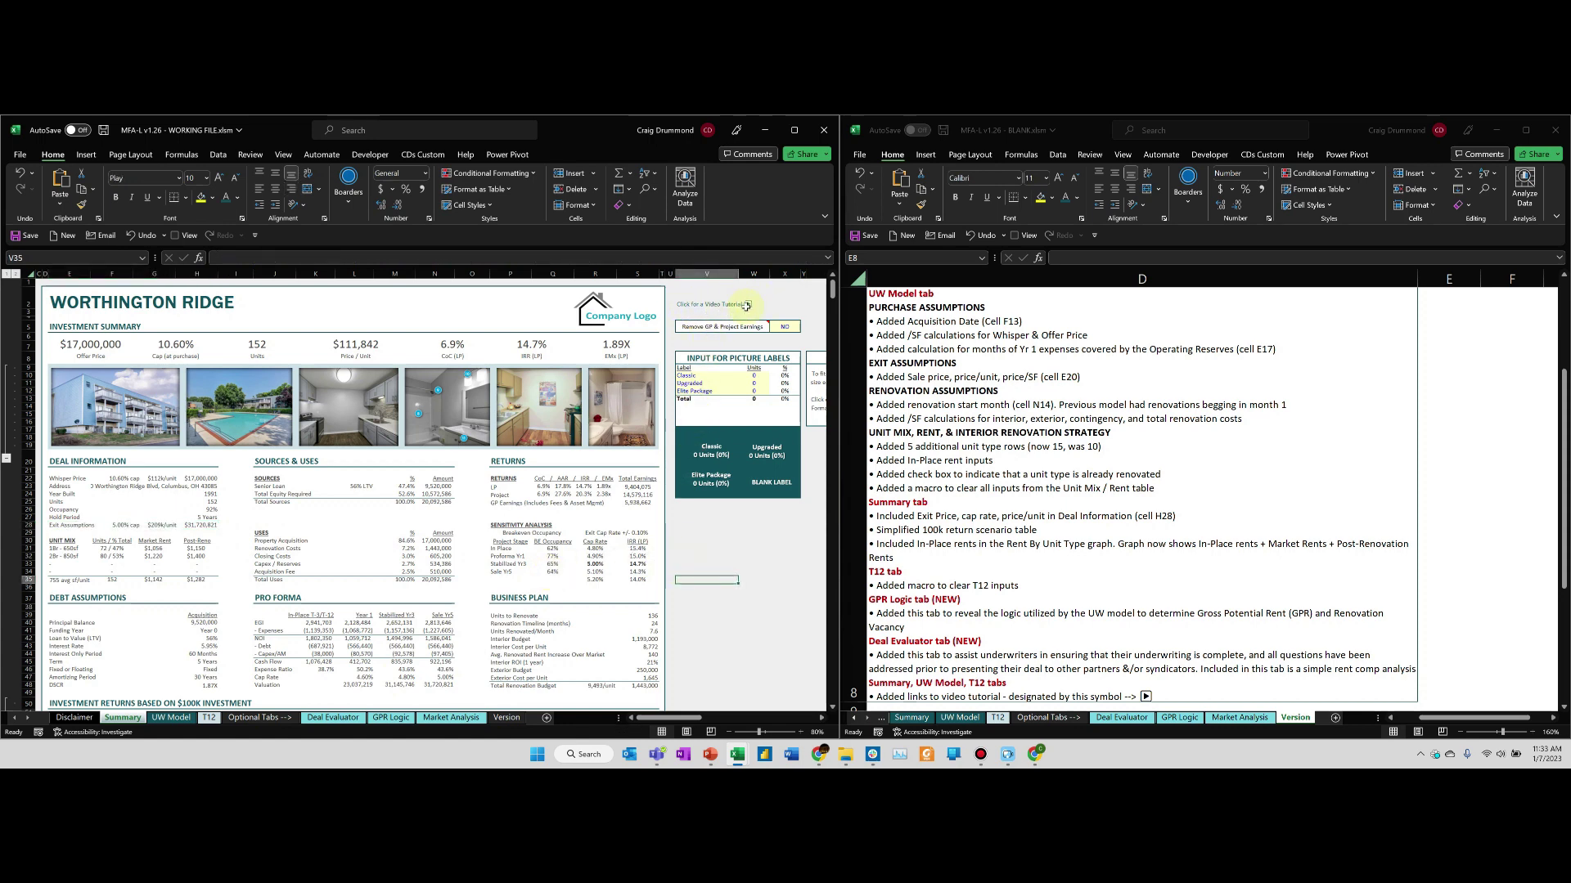
# Scroll to the $100,000 investment table and check the Year 1–5 projected CoC returns and distributions
pyautogui.scroll(-9, 660, 586)
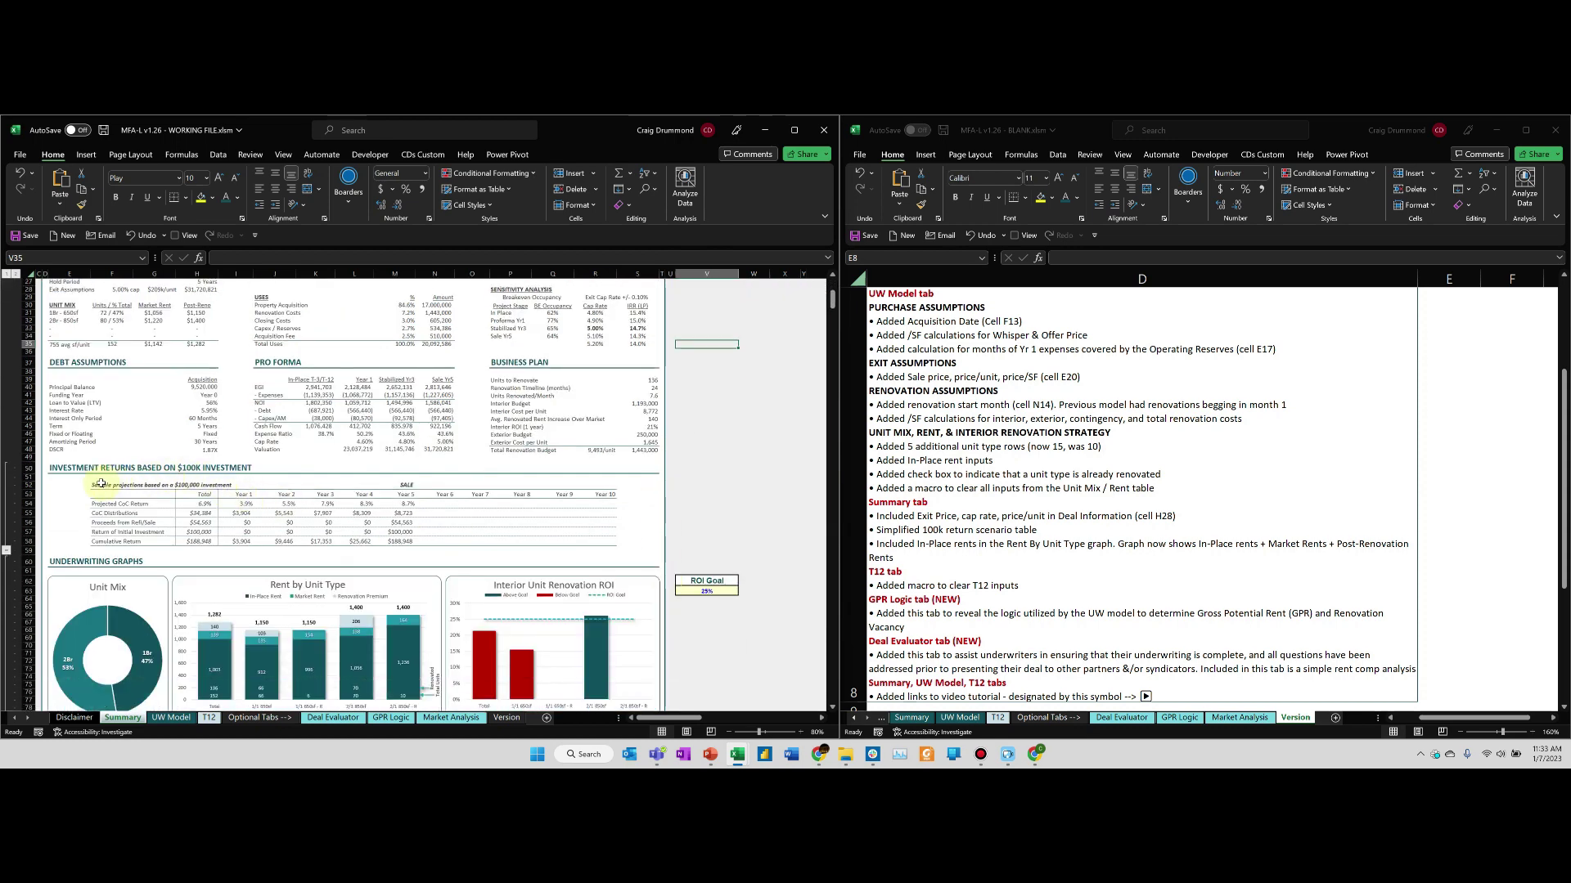
pyautogui.moveTo(101, 485); pyautogui.dragTo(497, 541)
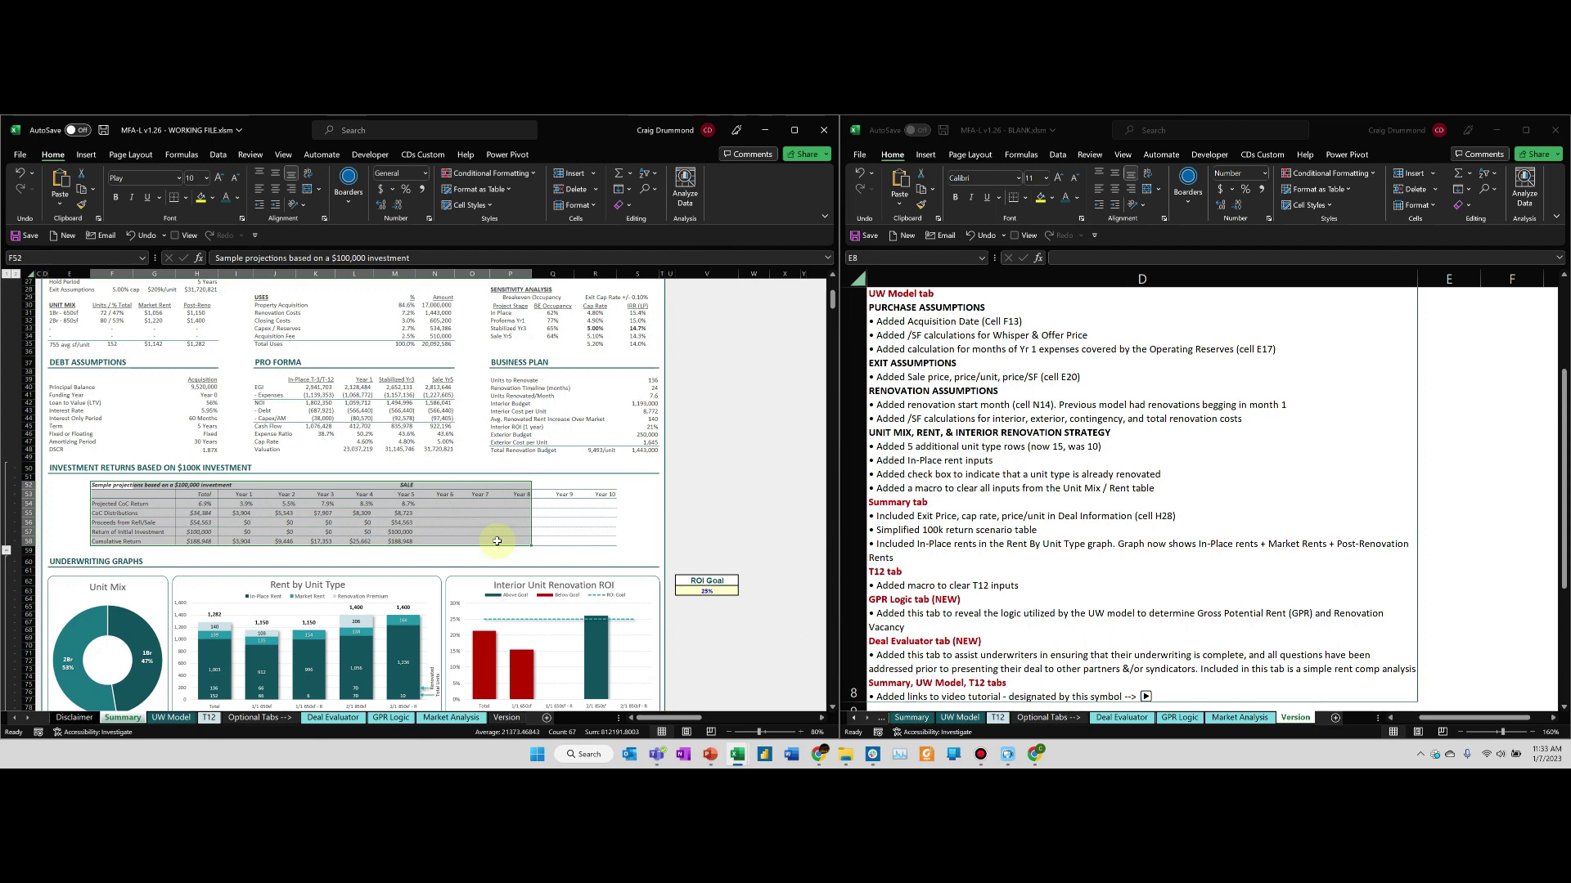
pyautogui.click(453, 539)
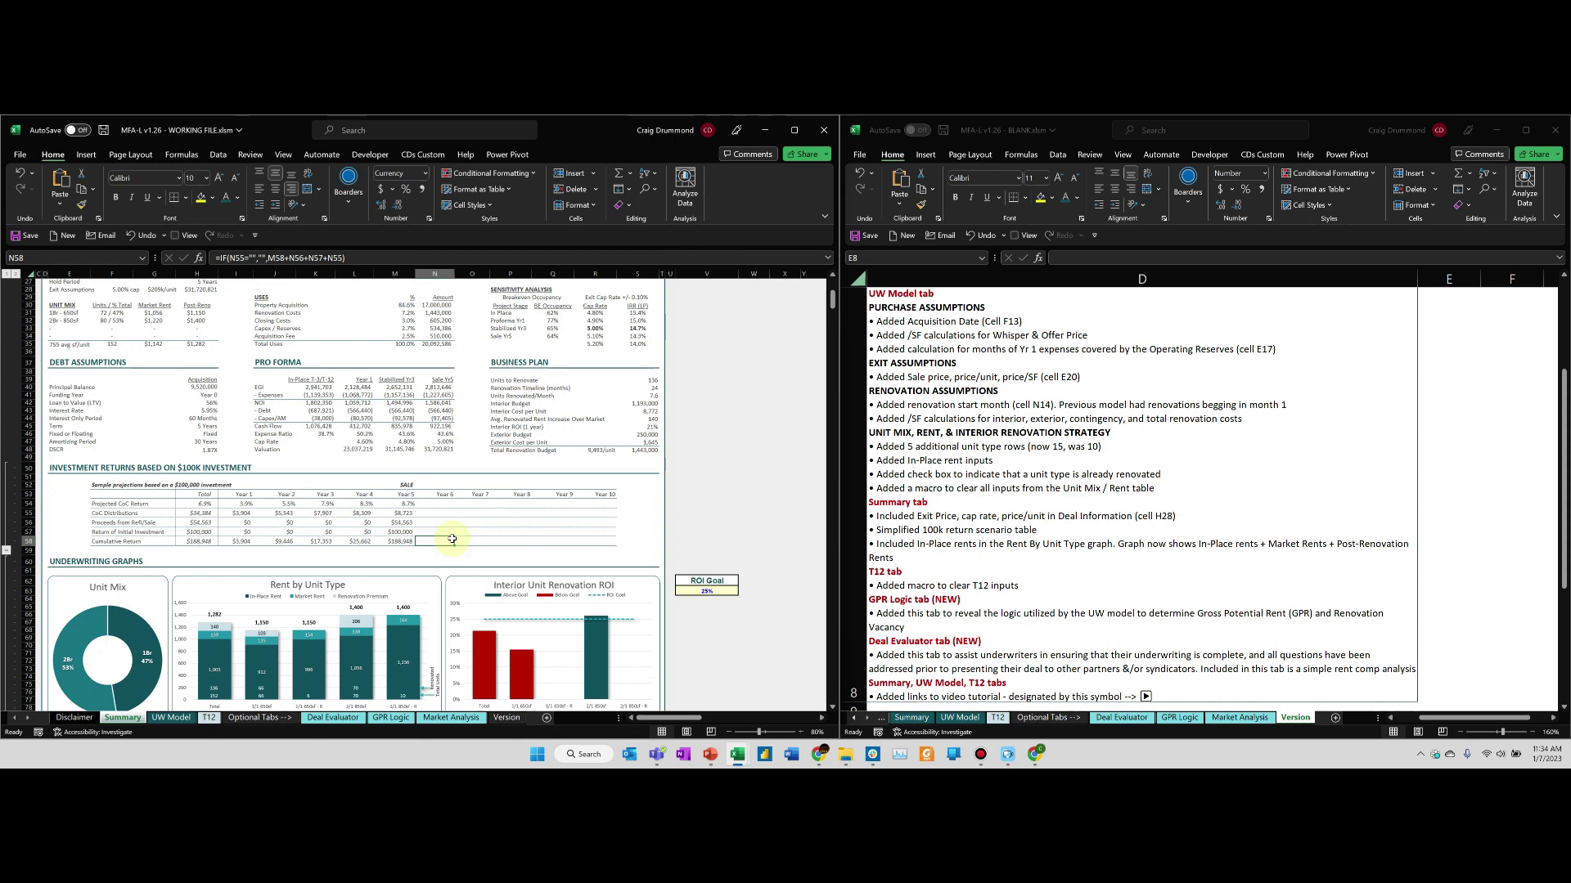
pyautogui.click(136, 505)
pyautogui.click(246, 503)
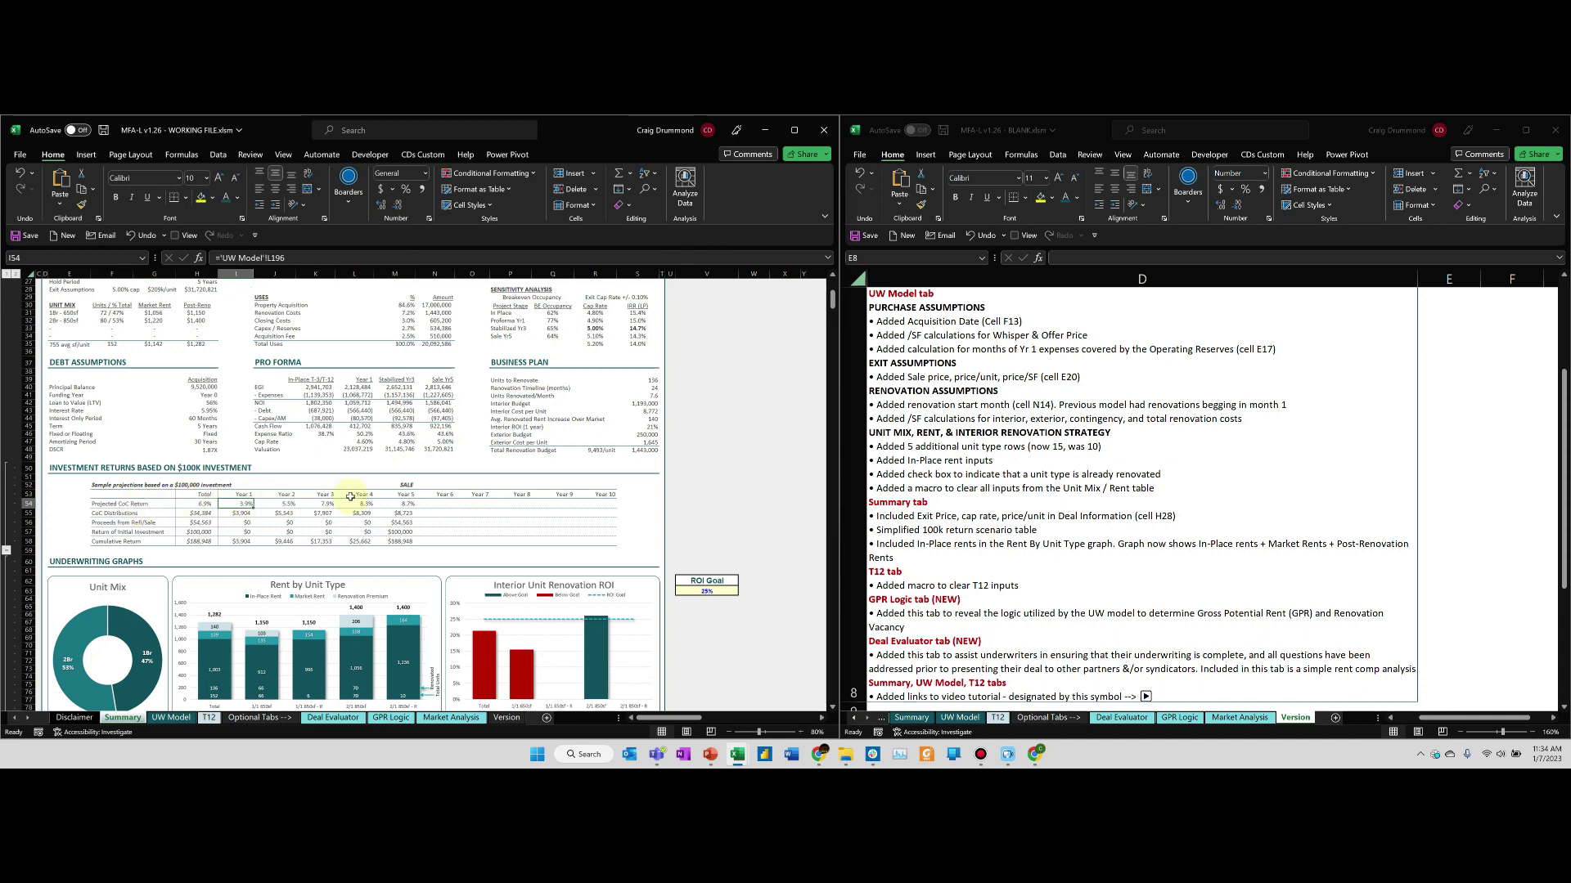
pyautogui.keyDown('shift'); pyautogui.click(406, 504); pyautogui.keyUp('shift')
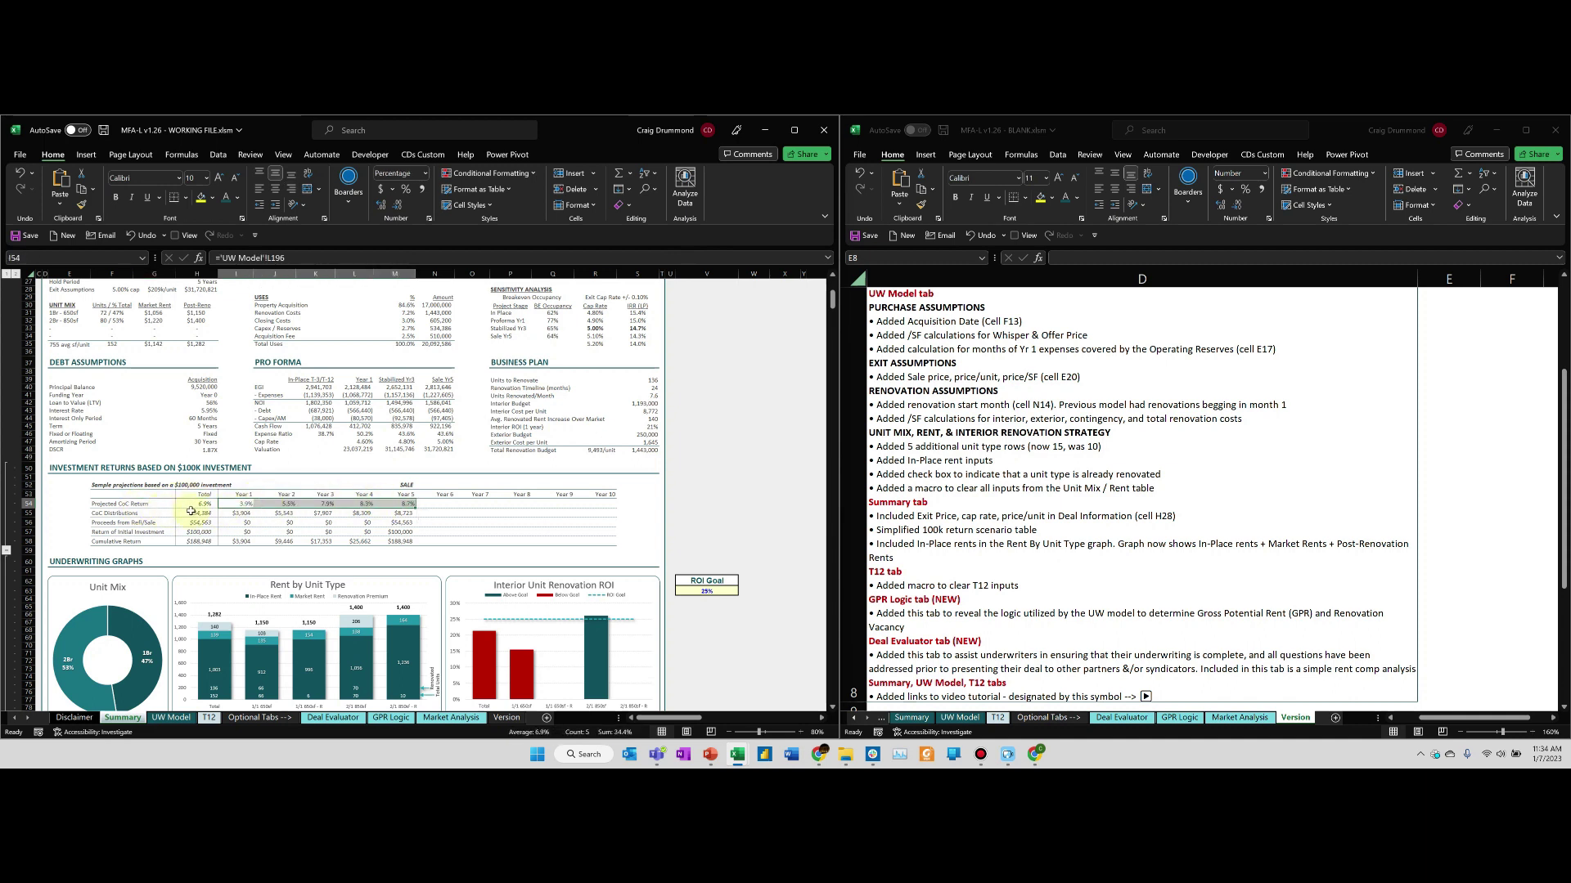
pyautogui.moveTo(245, 513); pyautogui.dragTo(401, 513)
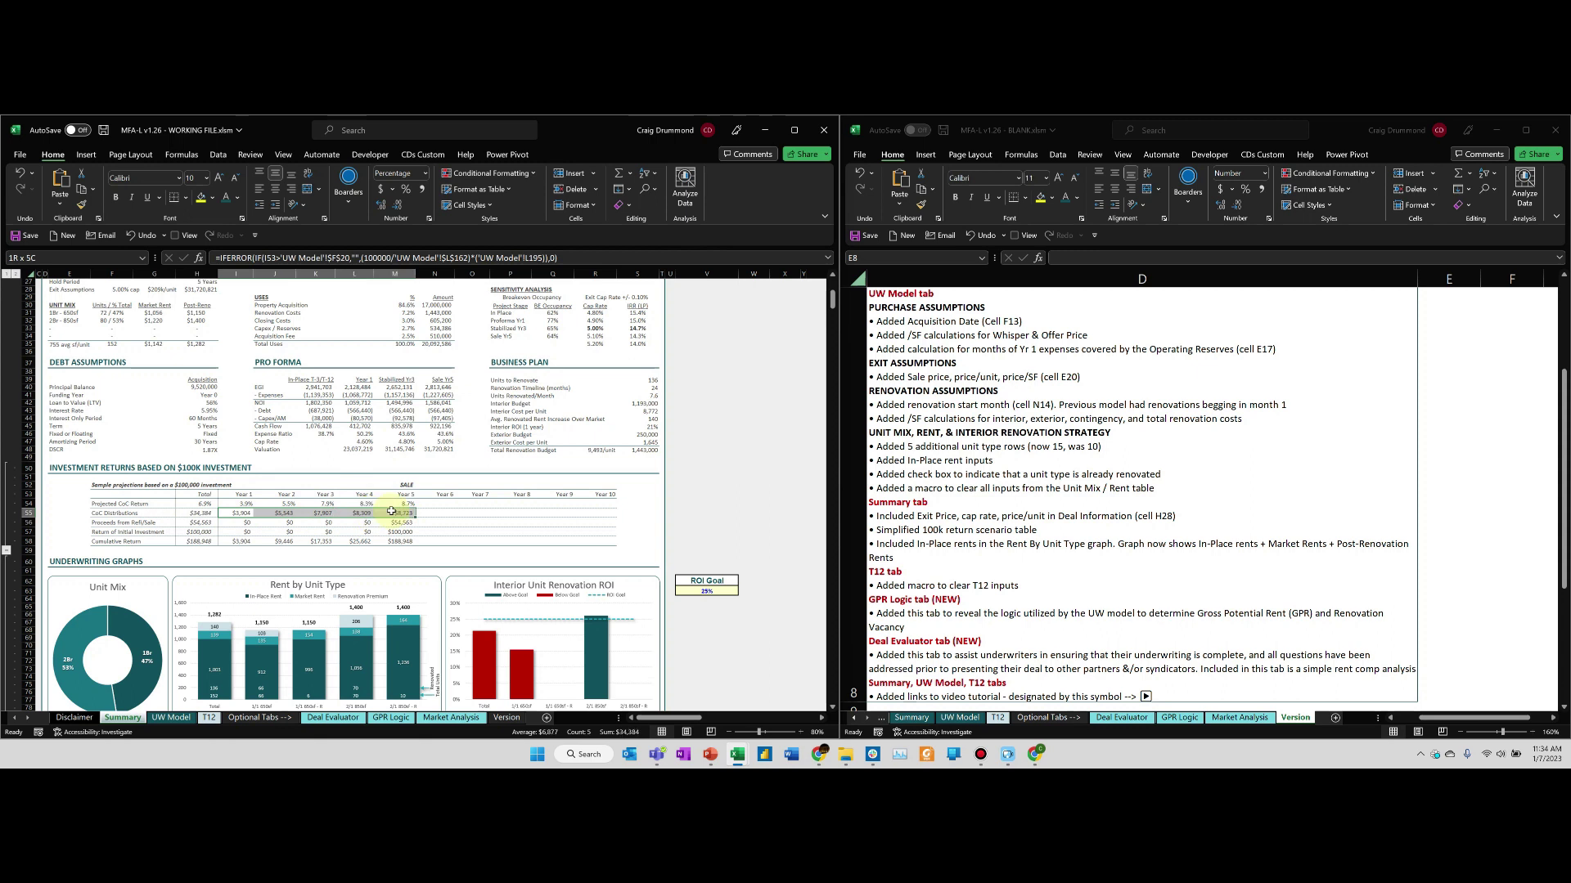
# Check the refi/sale proceeds and cumulative return figures across Years 1–5
pyautogui.click(245, 526)
pyautogui.moveTo(245, 525); pyautogui.dragTo(402, 533)
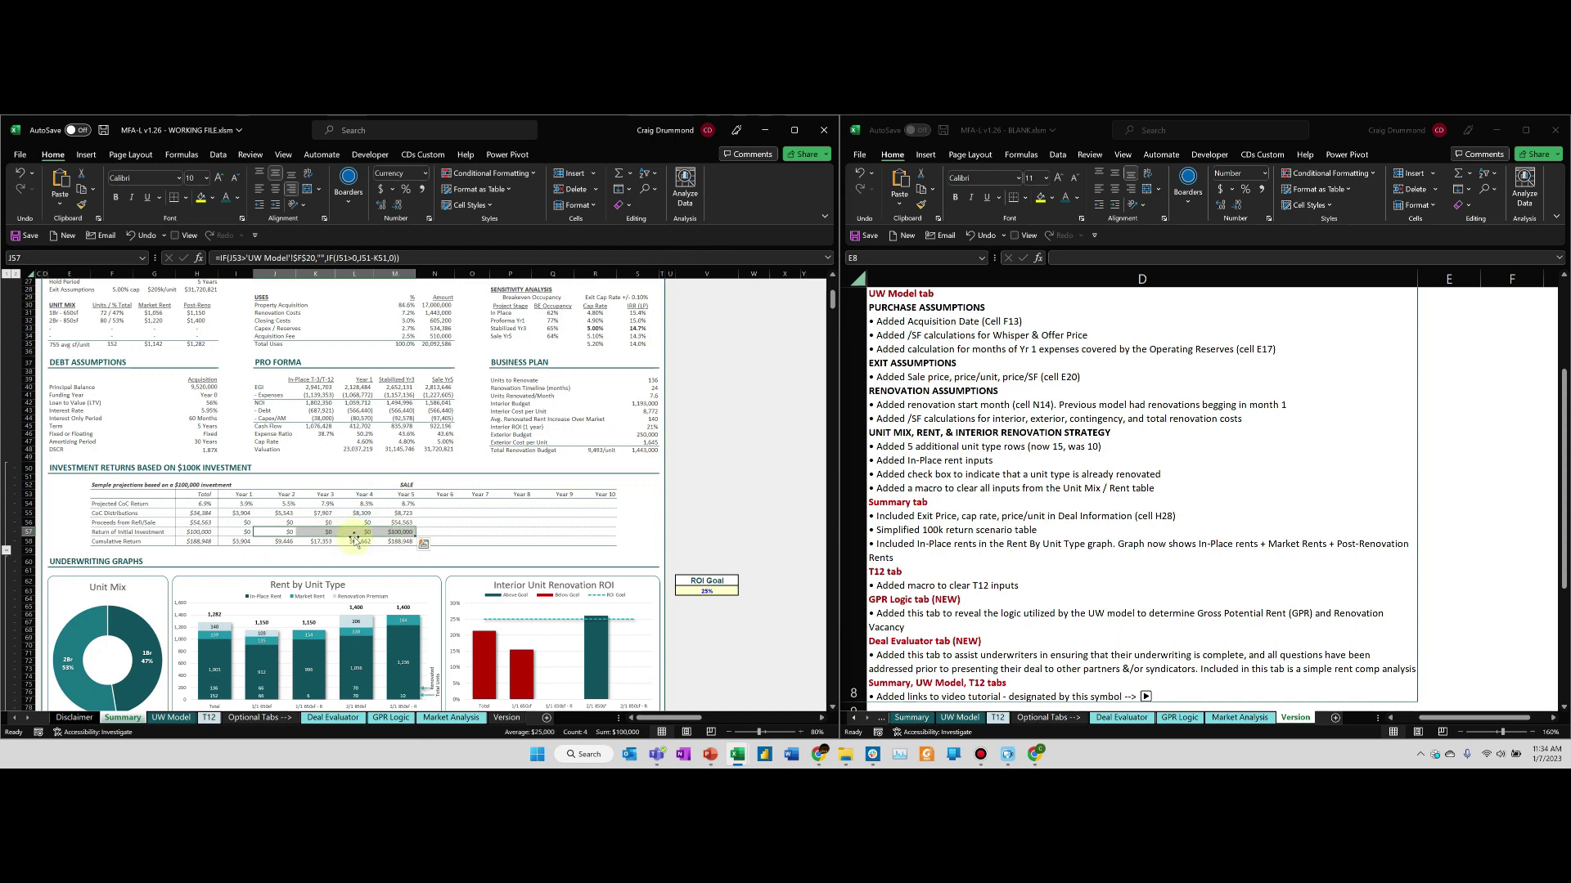
pyautogui.moveTo(245, 540); pyautogui.dragTo(396, 541)
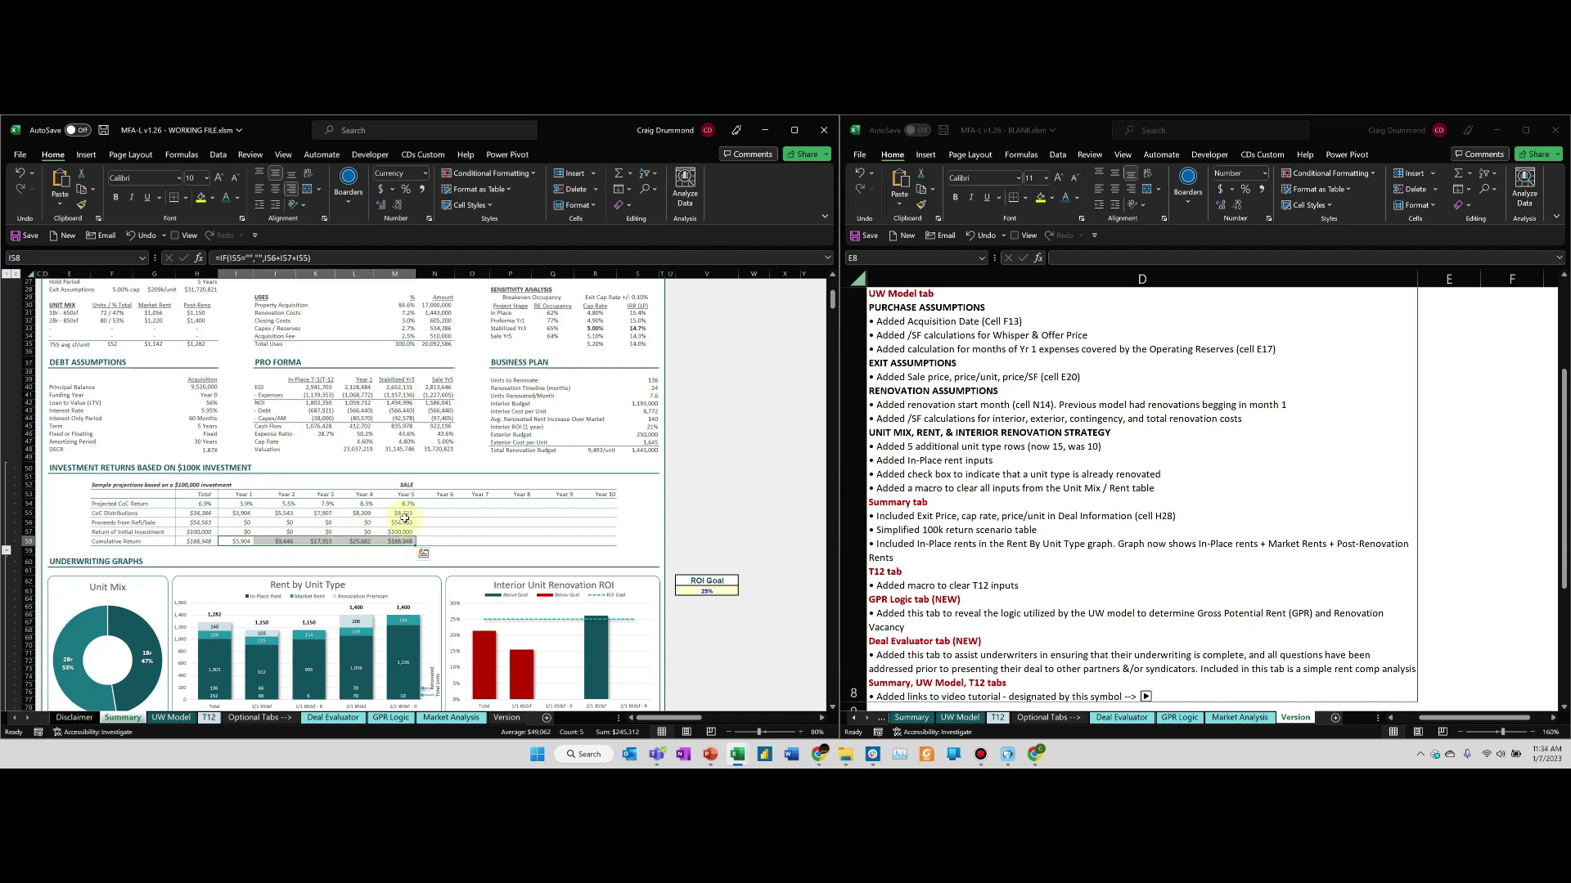
pyautogui.moveTo(403, 521); pyautogui.dragTo(110, 524)
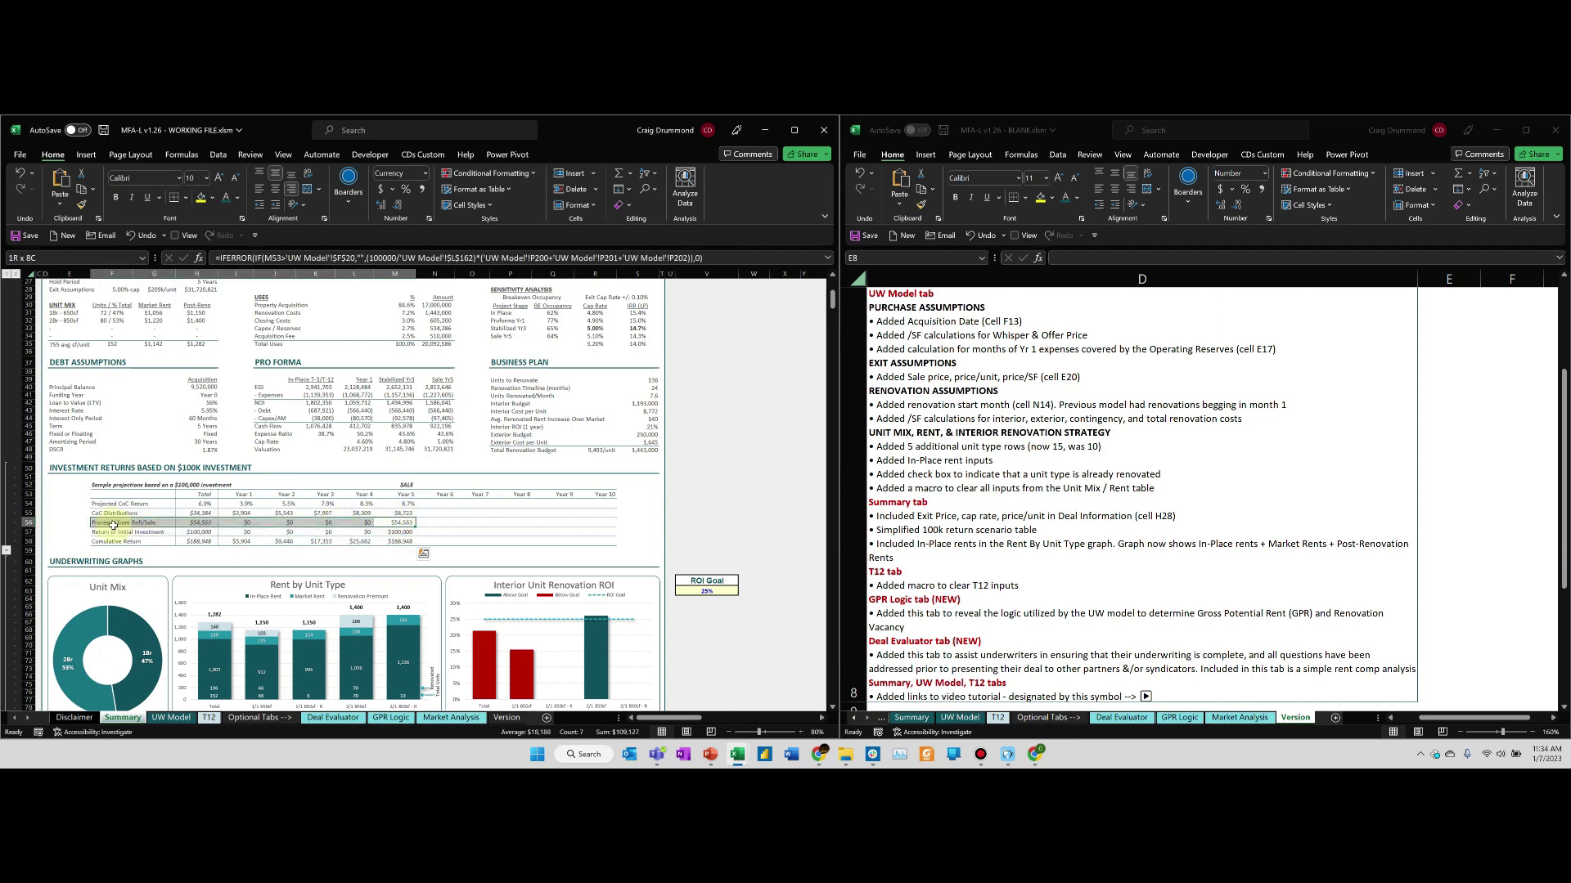
pyautogui.click(500, 521)
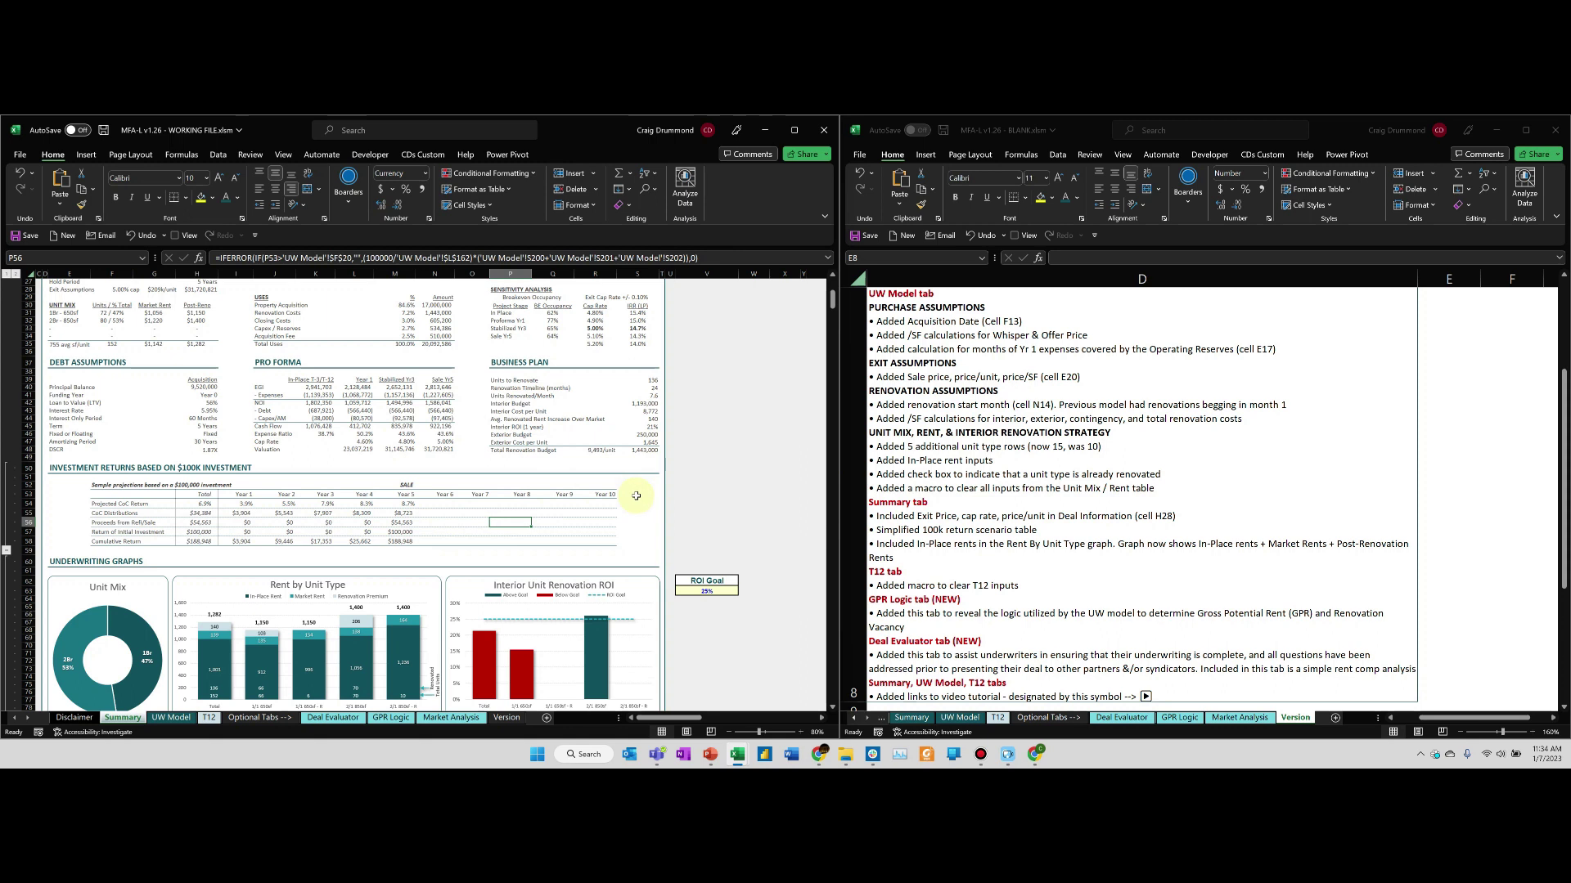
pyautogui.scroll(-3, 635, 496)
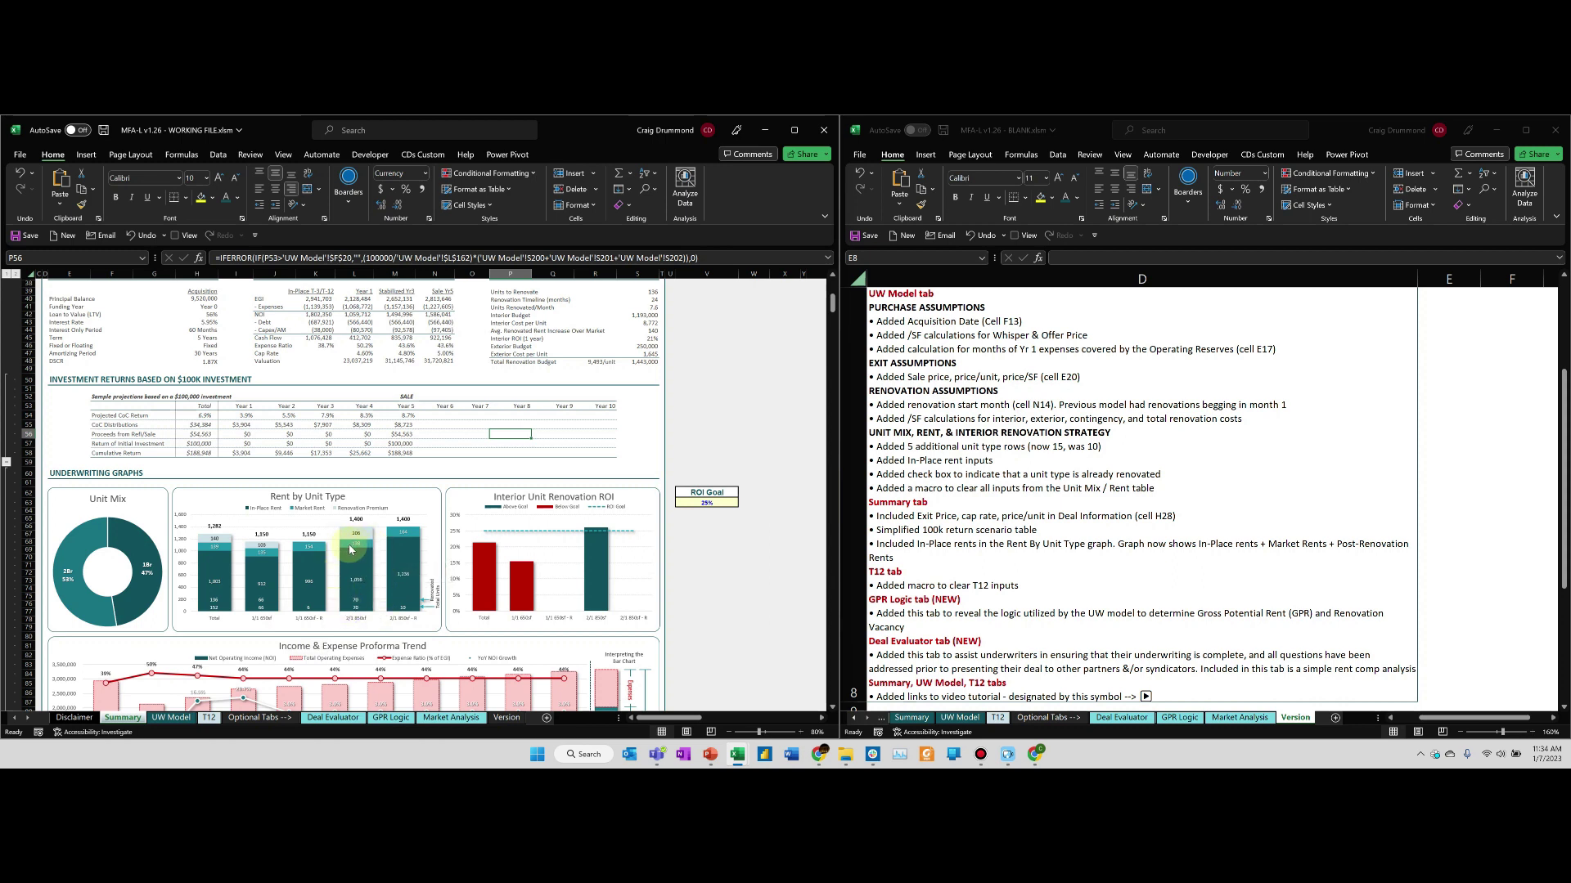
pyautogui.moveTo(369, 550)
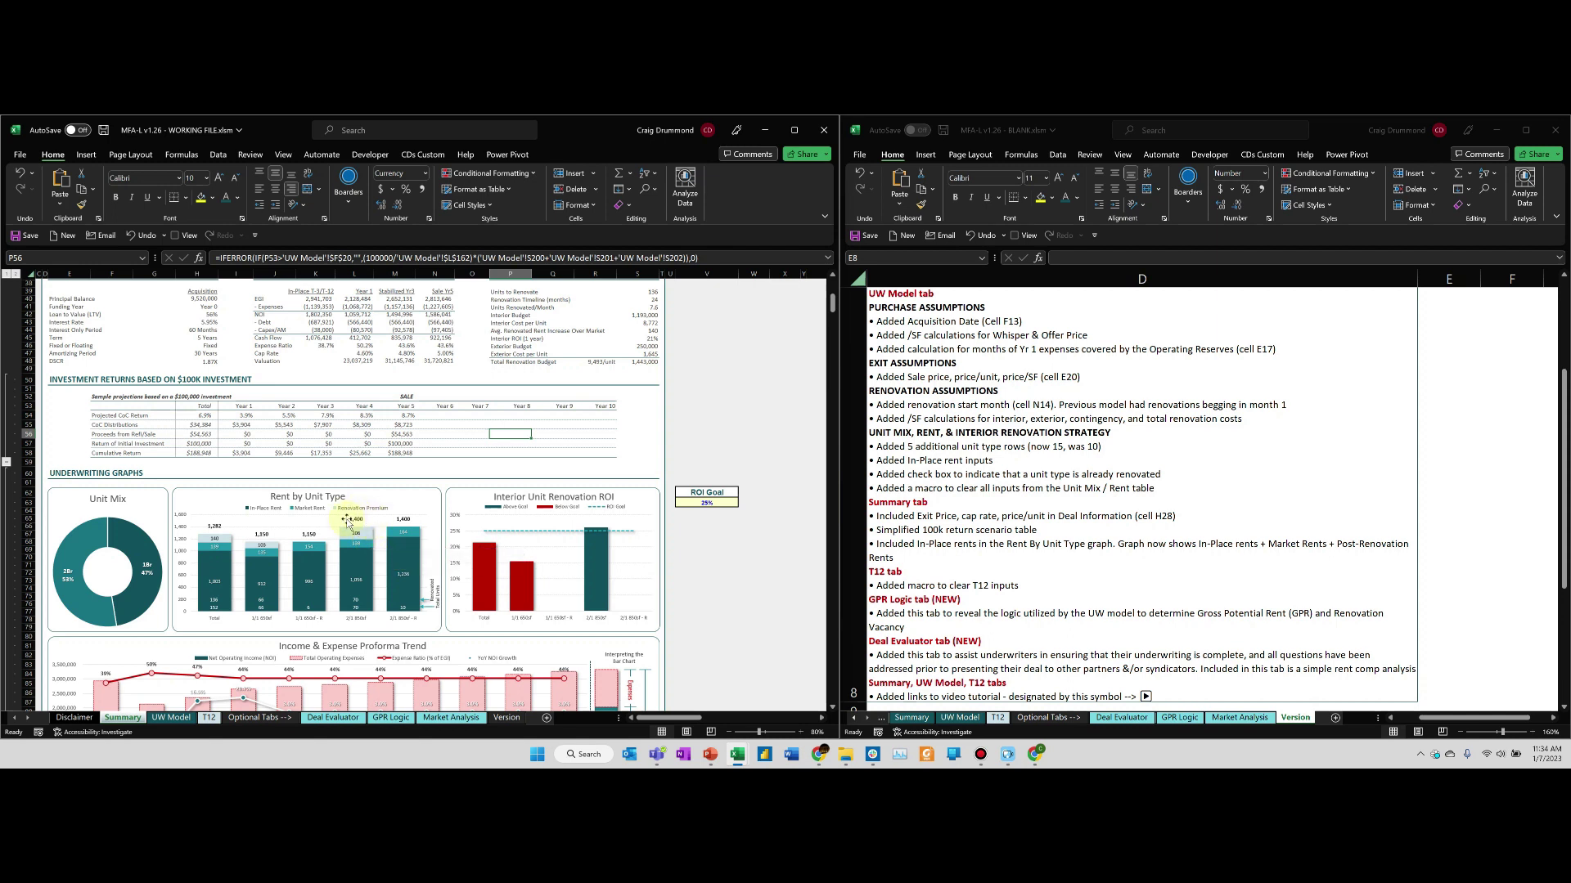
pyautogui.moveTo(356, 592)
pyautogui.scroll(10, 694, 567)
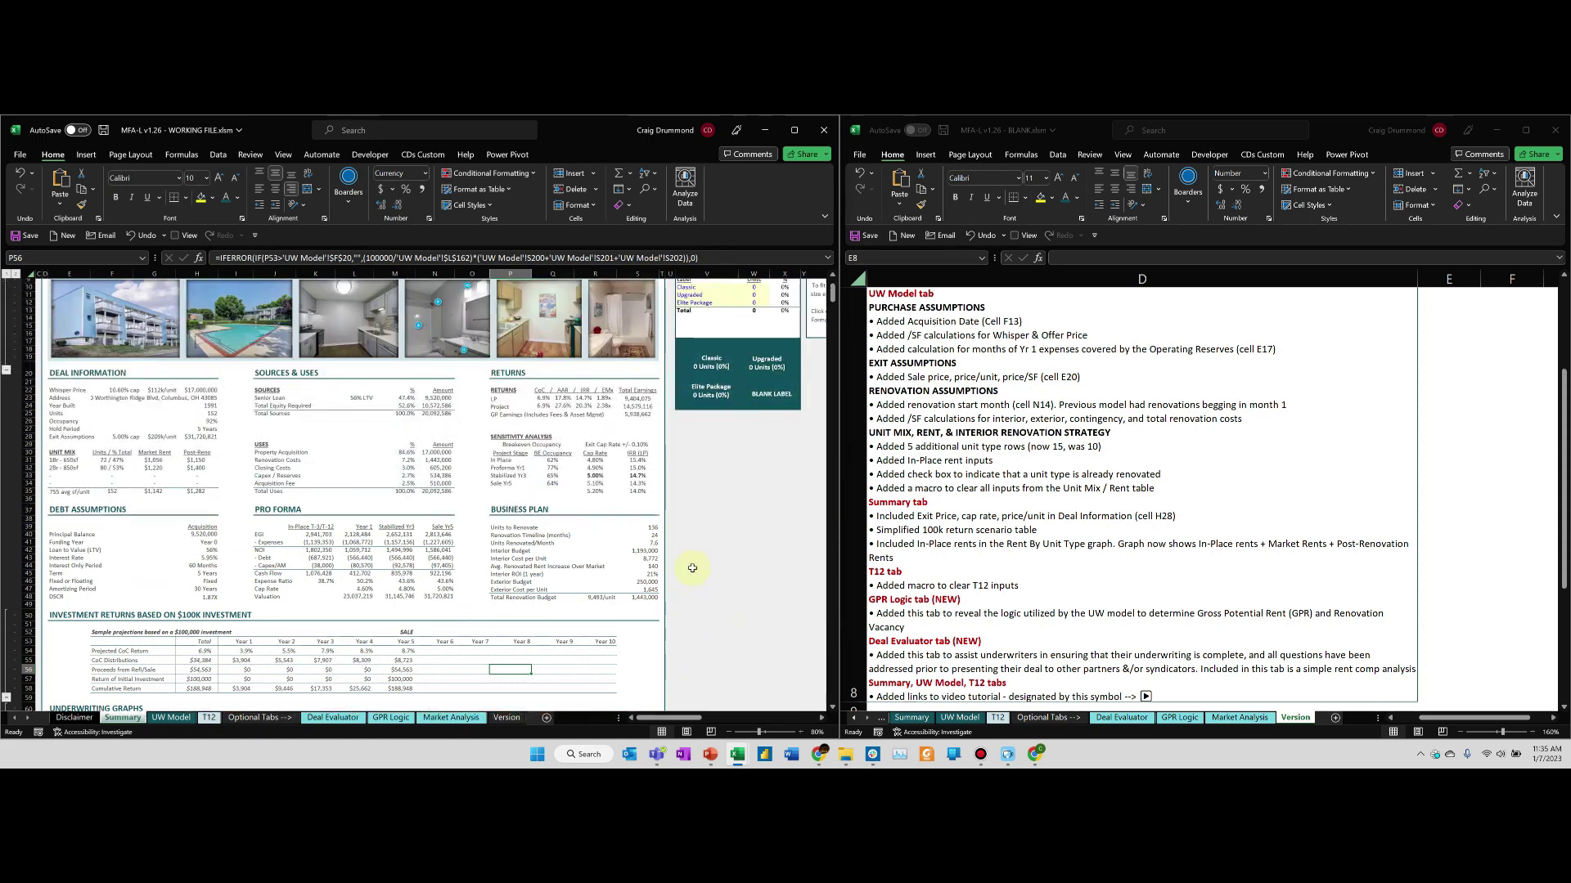
# Show the UW Model's unit mix table with its four unit types, rents and renovation strategy
pyautogui.click(166, 719)
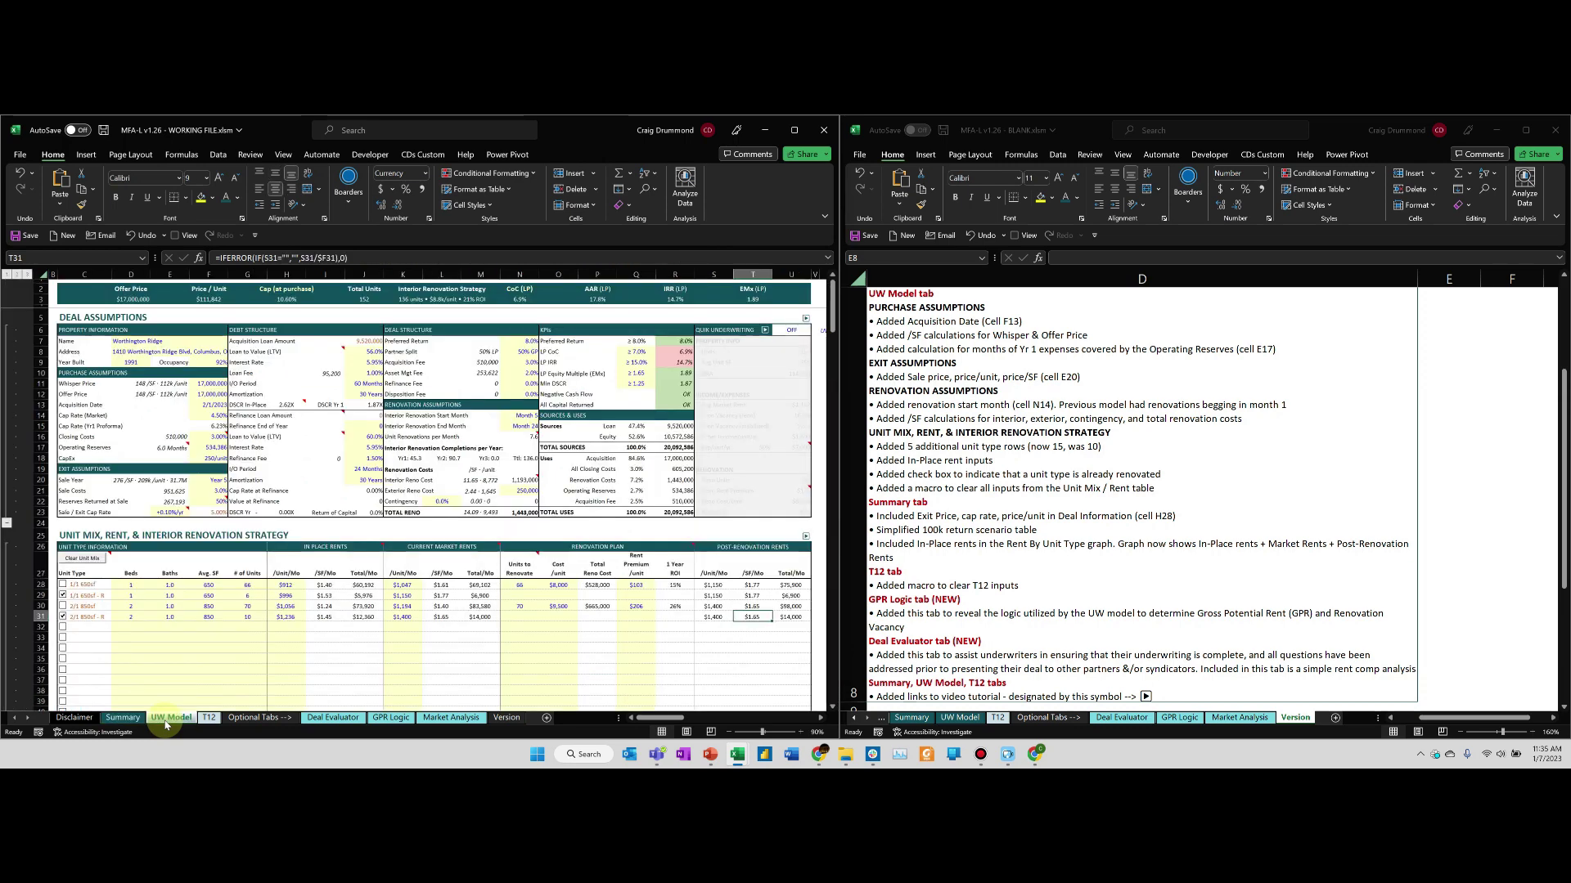
pyautogui.scroll(-2, 191, 678)
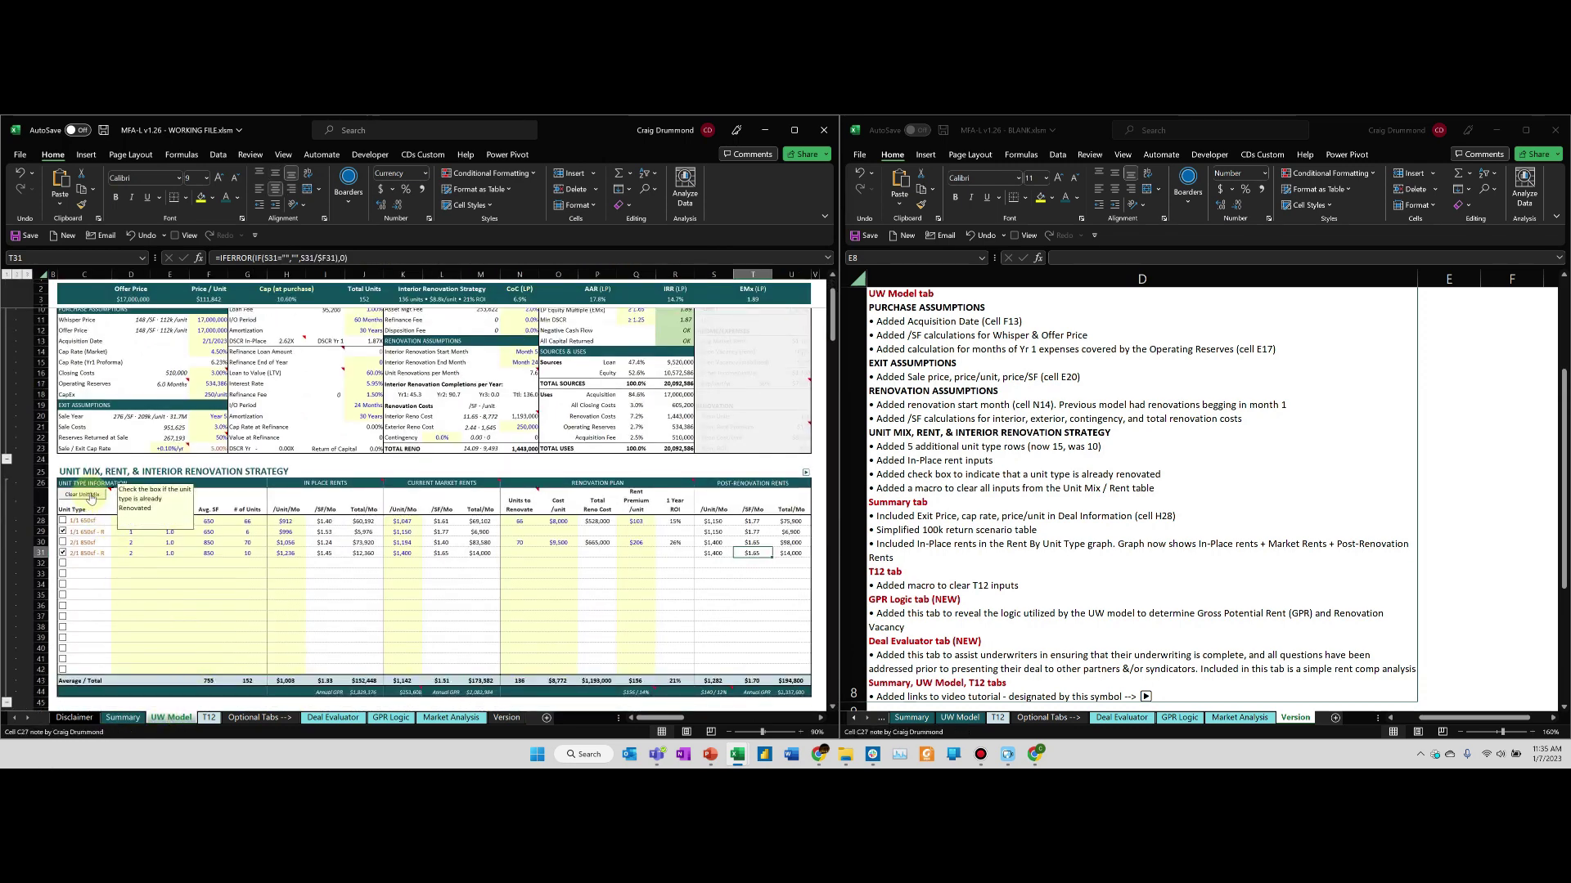
pyautogui.moveTo(115, 525); pyautogui.dragTo(753, 671)
pyautogui.click(196, 603)
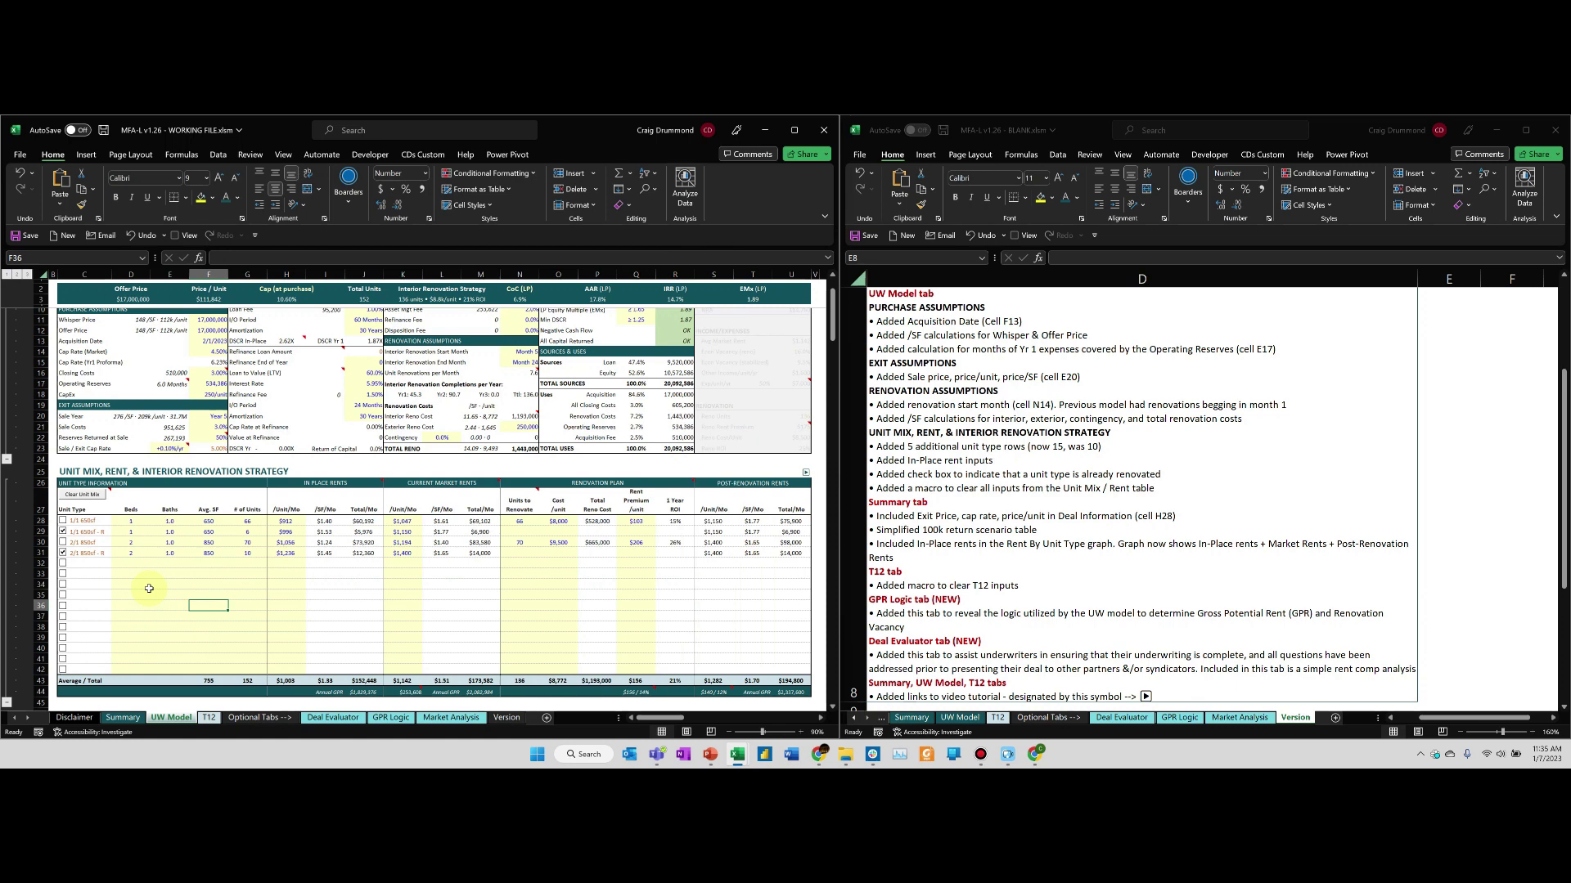
# Review the T12 sheet's pasted trailing P&L and its column E income mapping categories
pyautogui.click(209, 718)
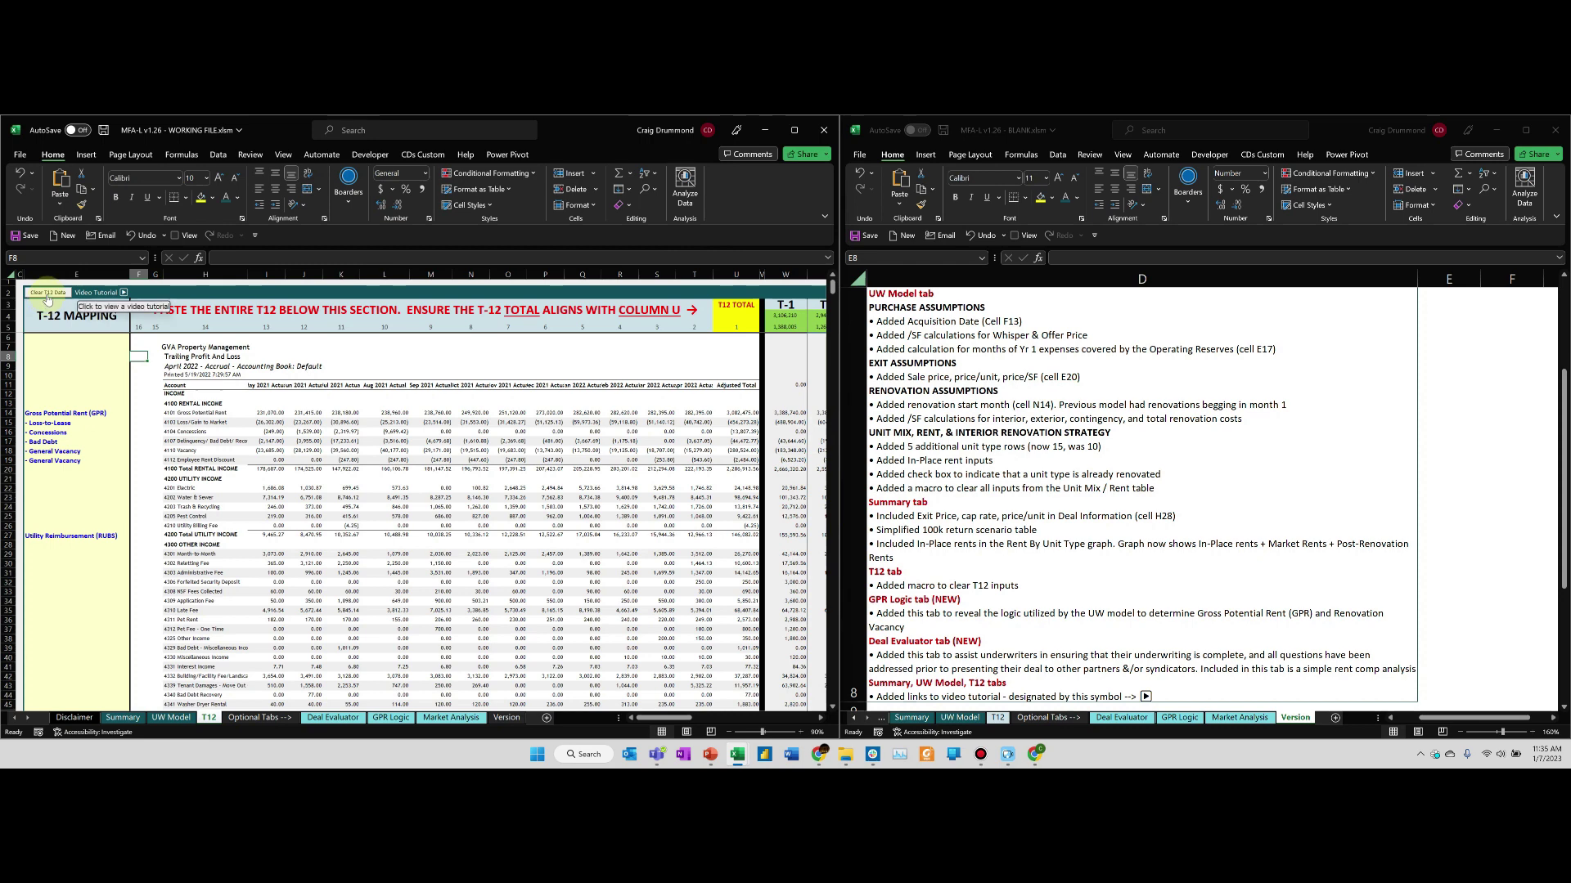
pyautogui.moveTo(176, 337); pyautogui.dragTo(634, 652)
pyautogui.moveTo(64, 379); pyautogui.dragTo(67, 588)
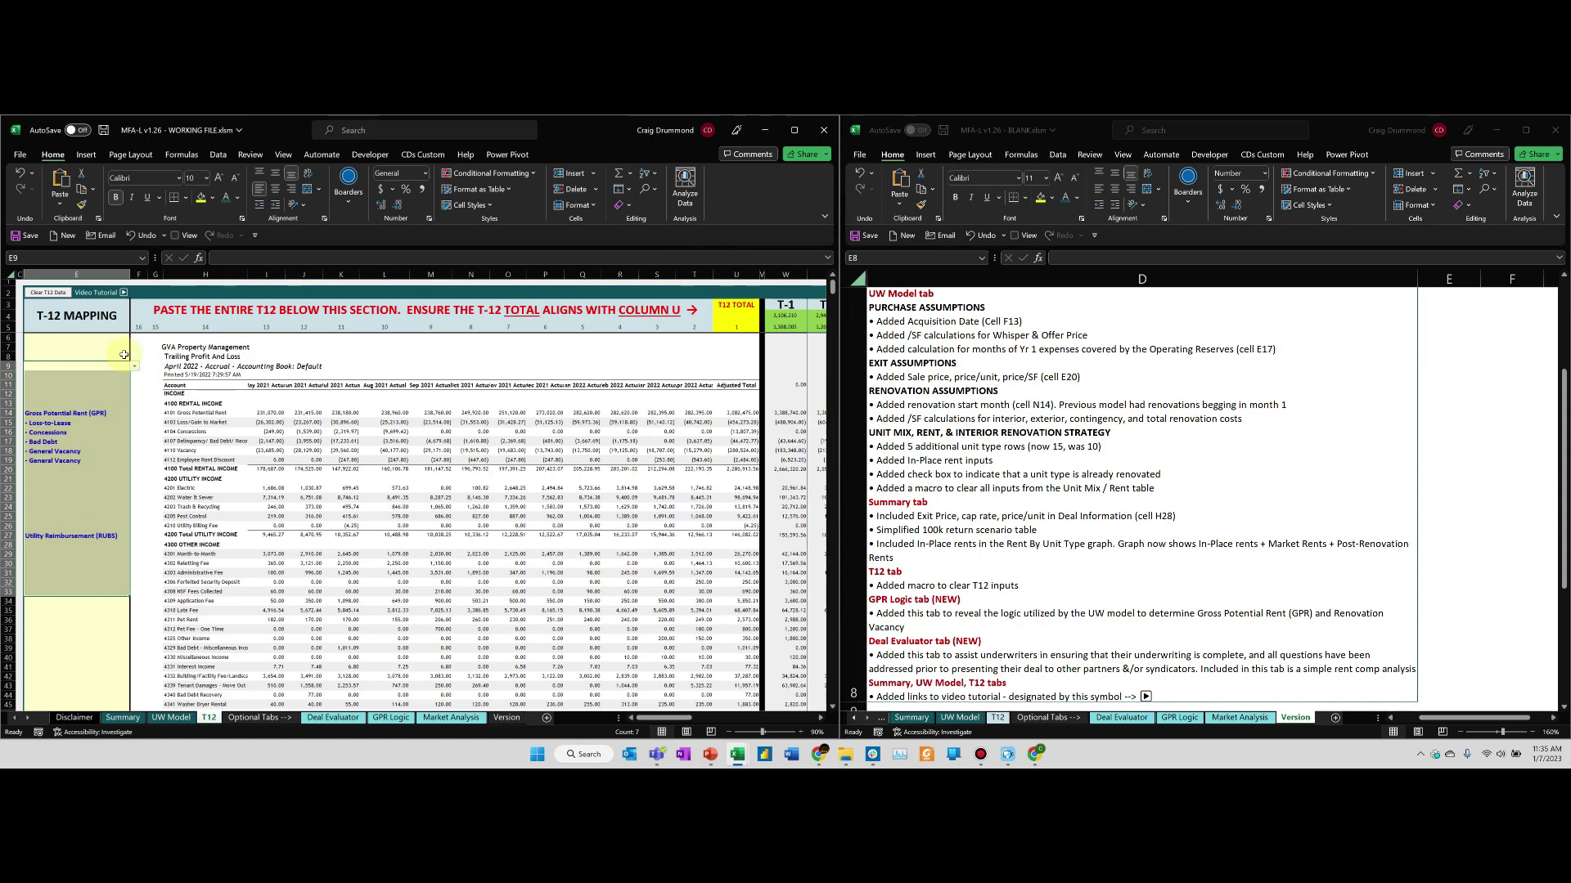
pyautogui.moveTo(119, 357); pyautogui.dragTo(114, 461)
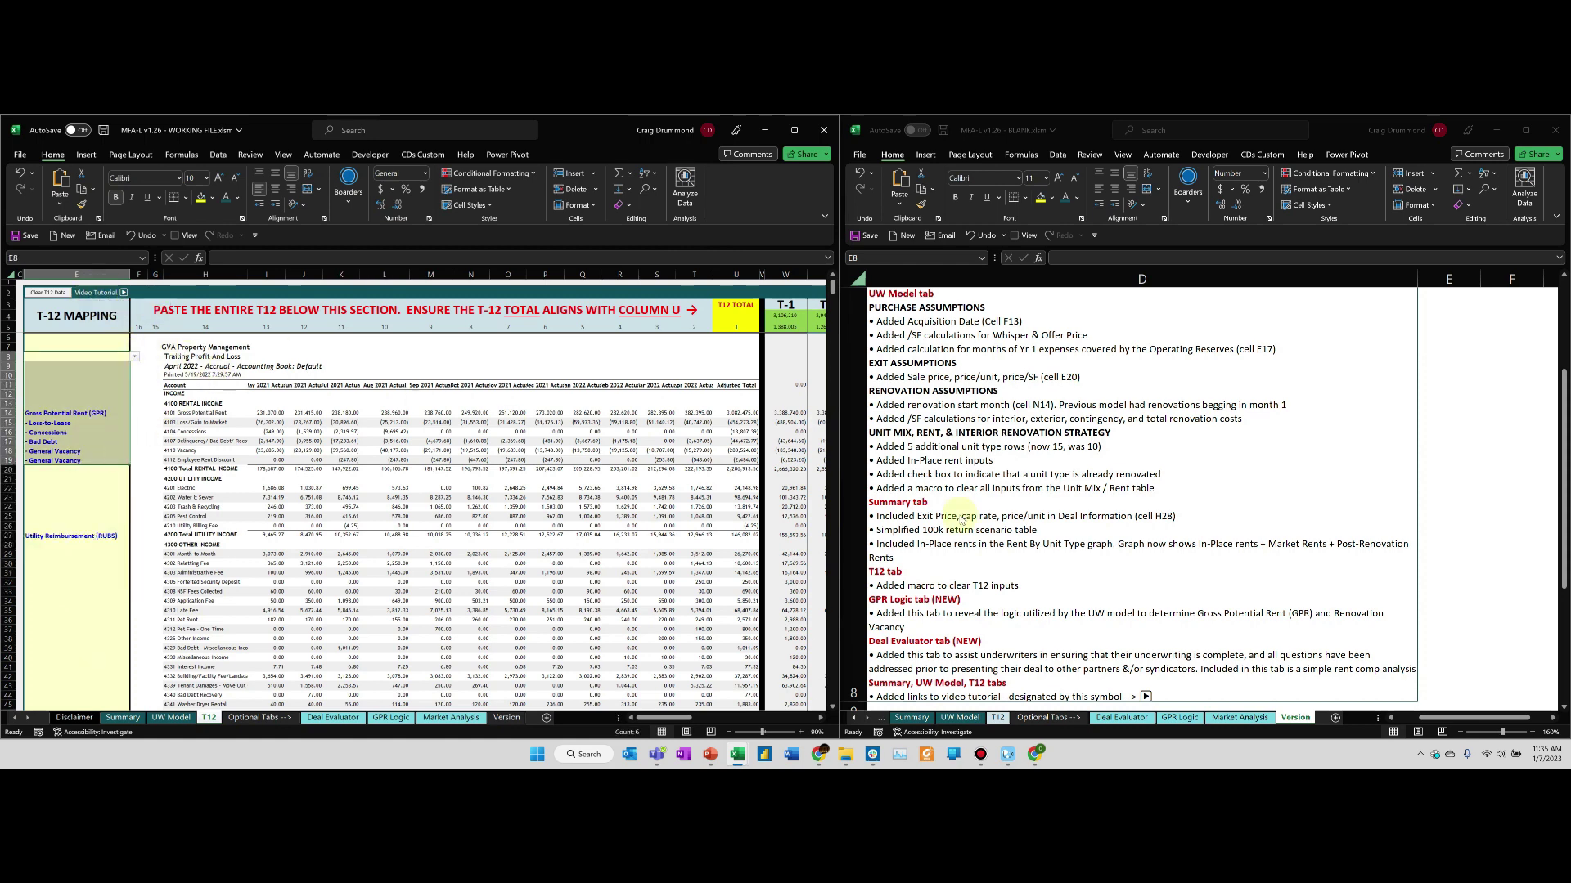
pyautogui.click(1092, 525)
pyautogui.scroll(-3, 1093, 524)
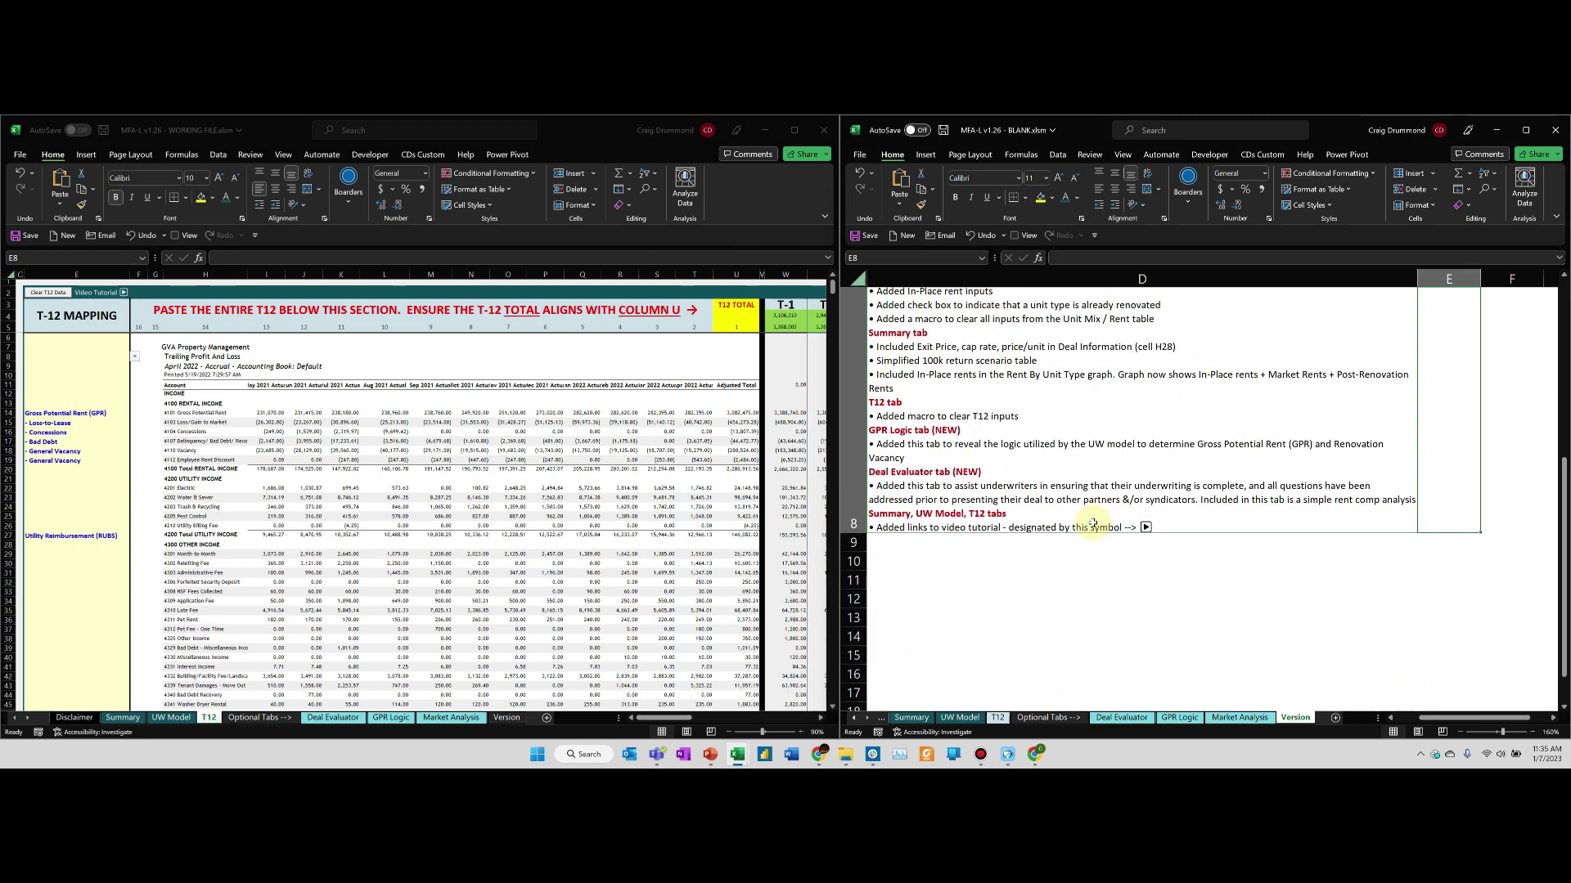
# Pass through the UW Model sheet and move on to the GPR Logic sheet
pyautogui.click(170, 718)
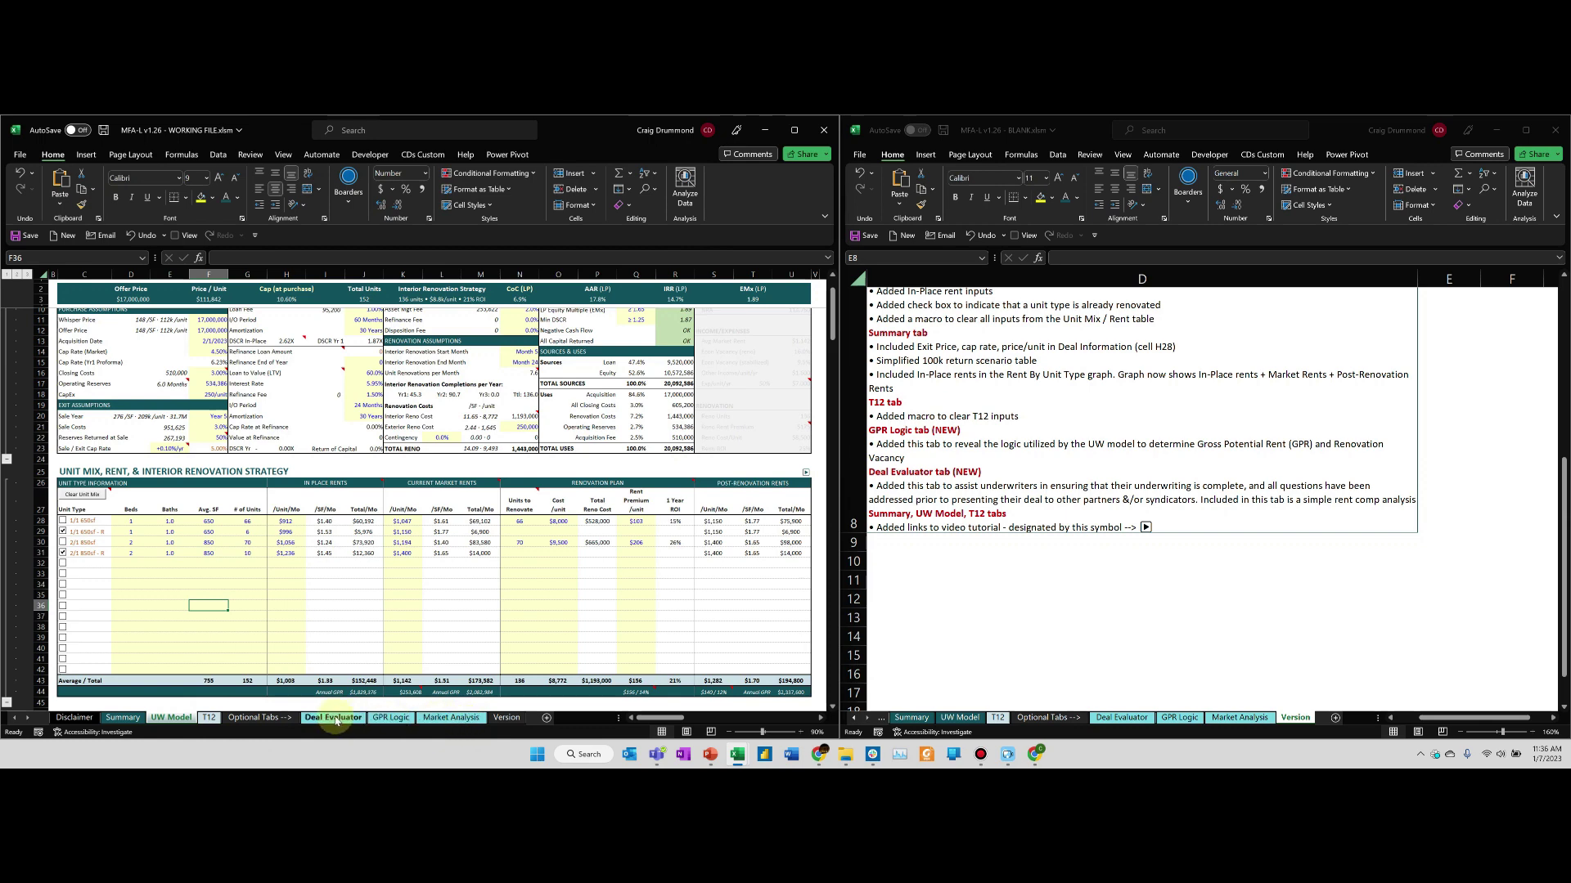
pyautogui.click(391, 717)
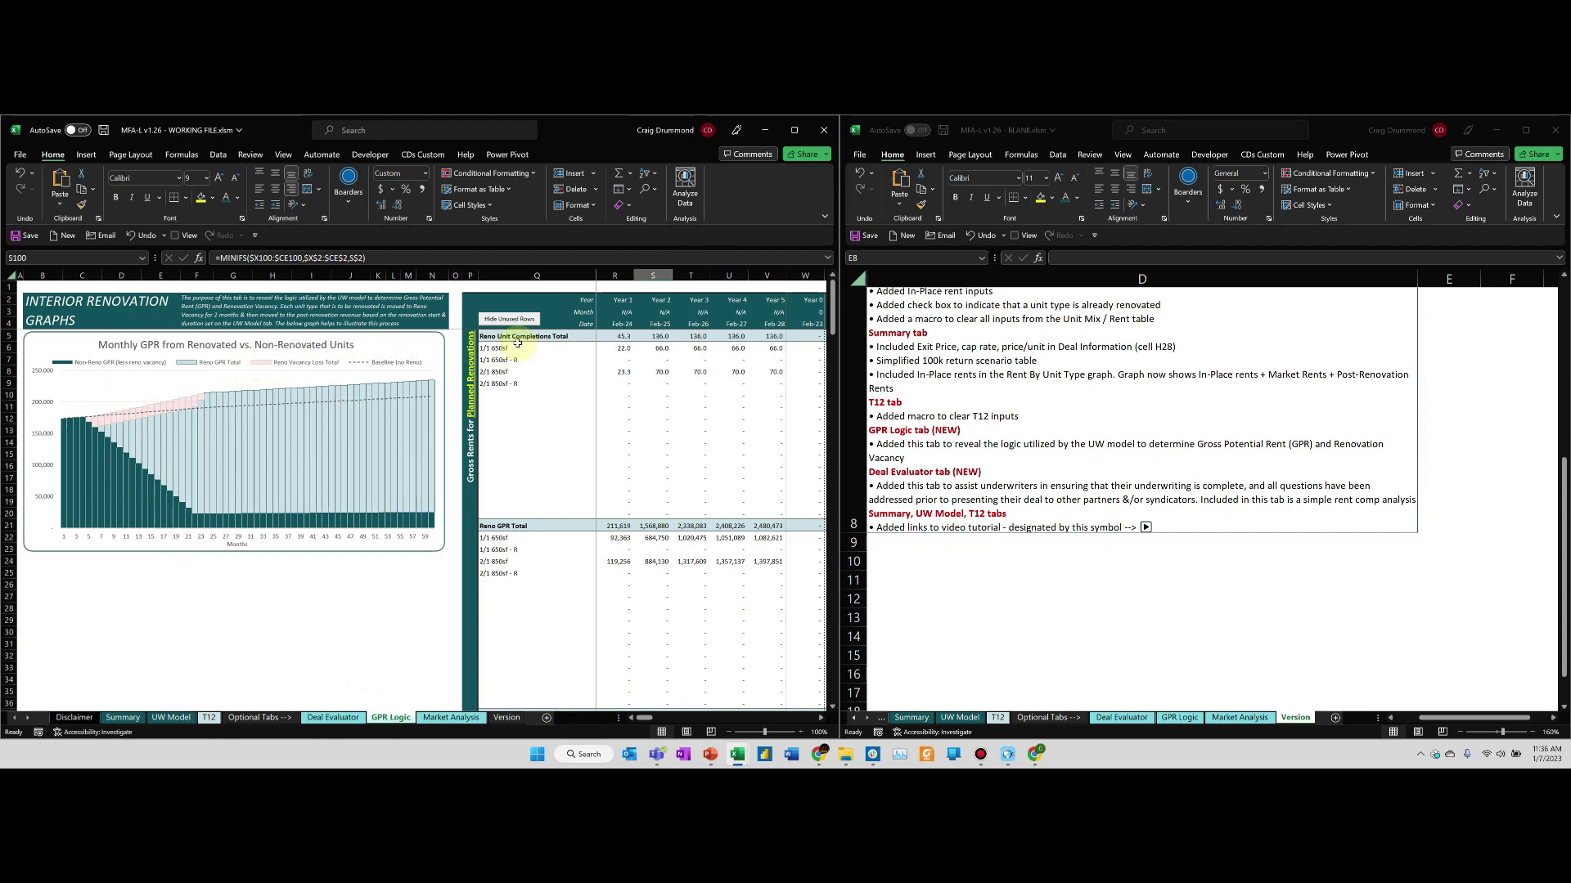
pyautogui.moveTo(524, 348); pyautogui.dragTo(762, 533)
pyautogui.click(659, 584)
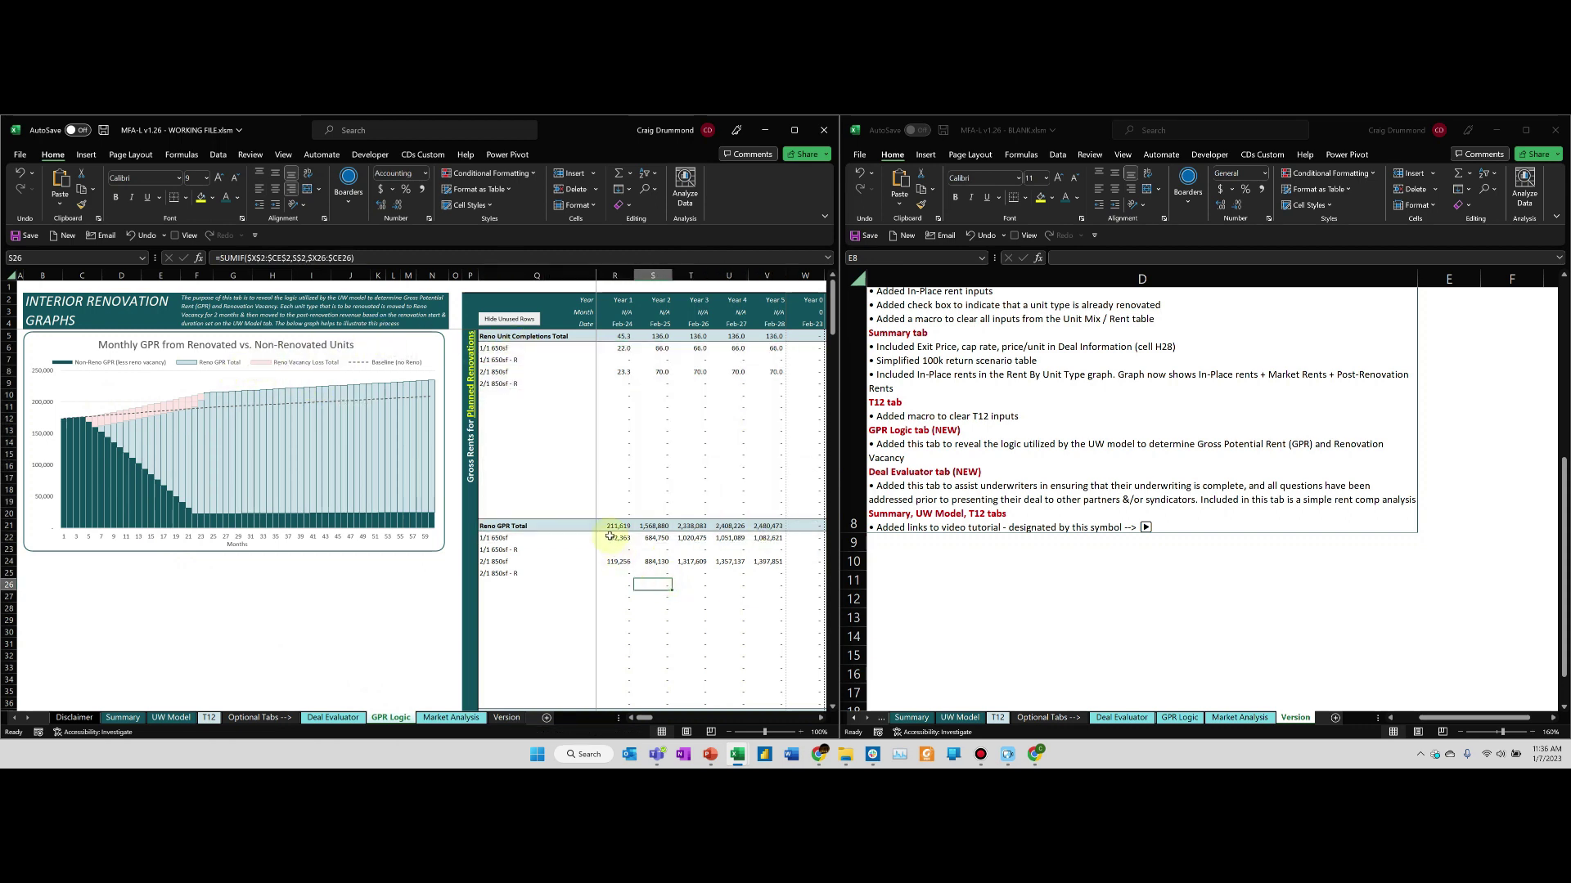
pyautogui.hscroll(7, 687, 593)
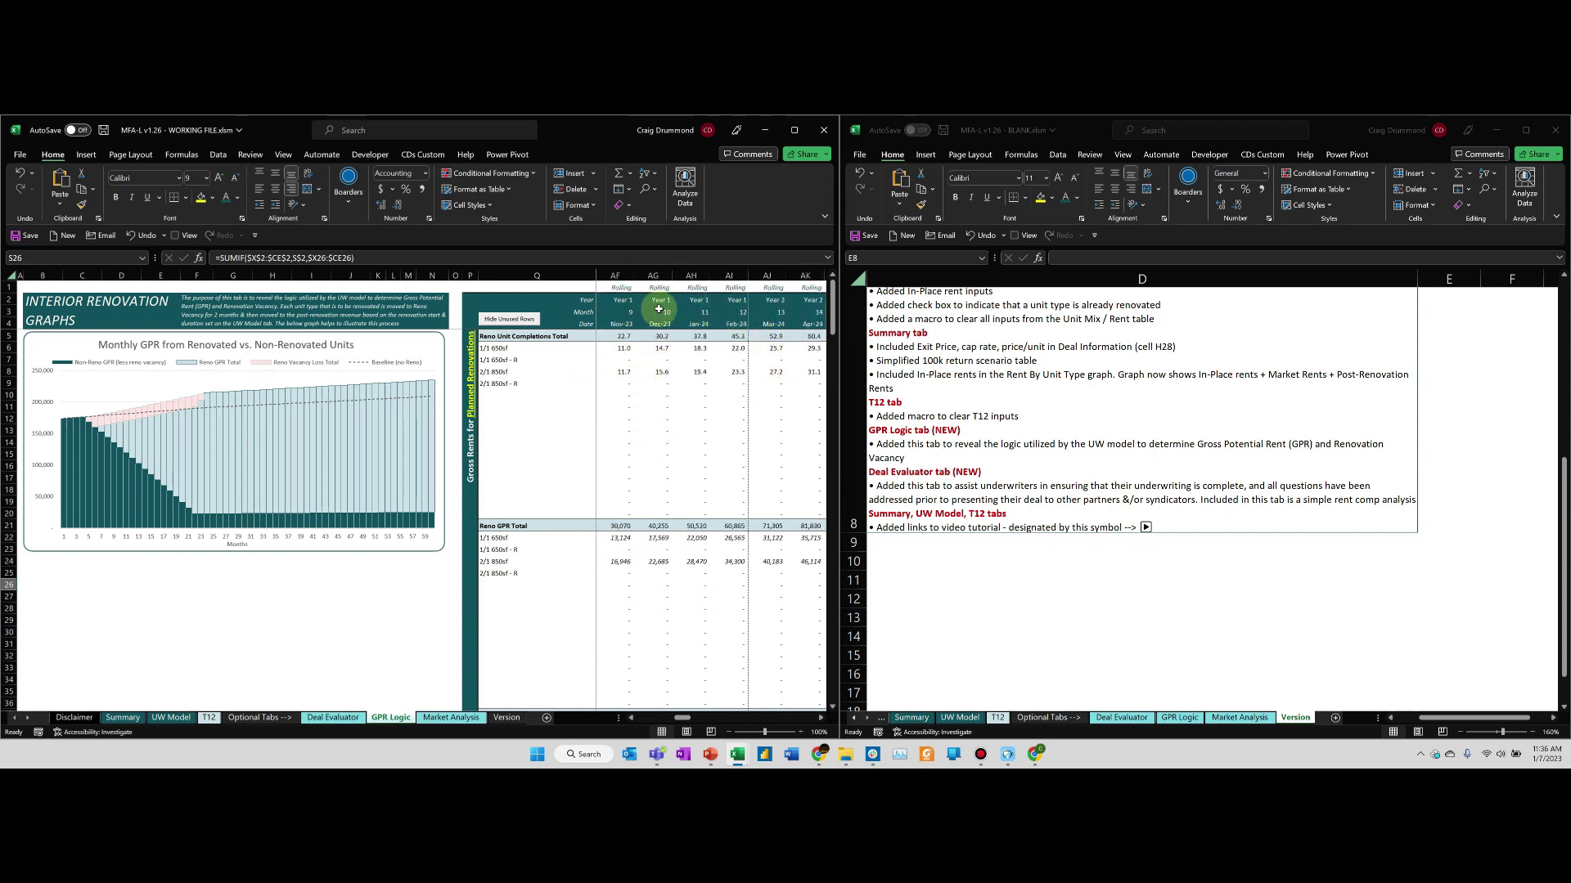
pyautogui.hscroll(-2, 711, 491)
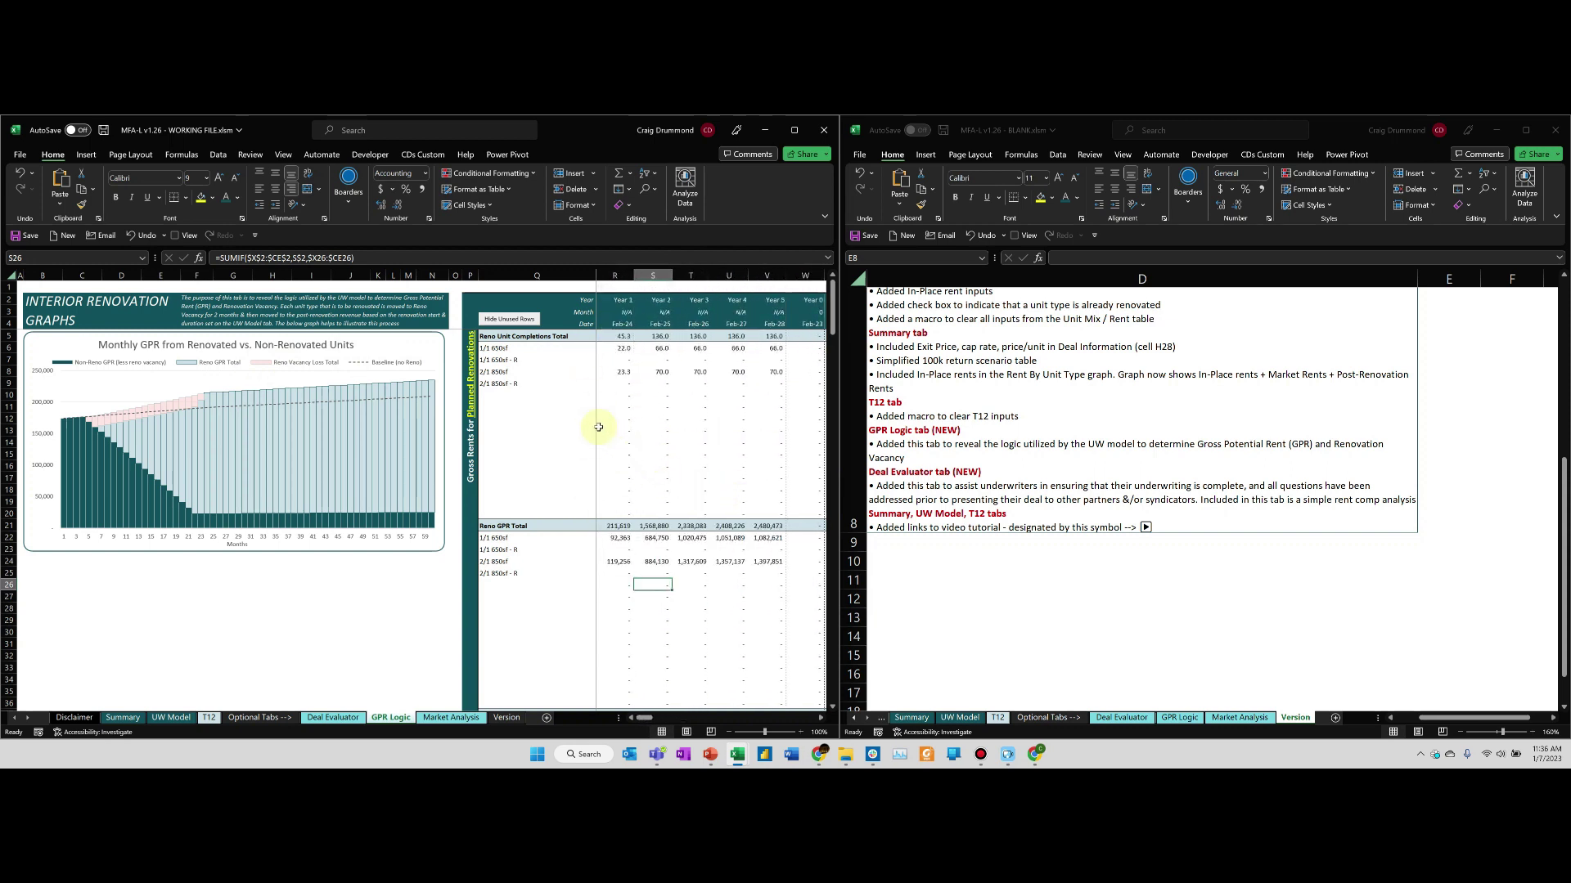
pyautogui.click(517, 319)
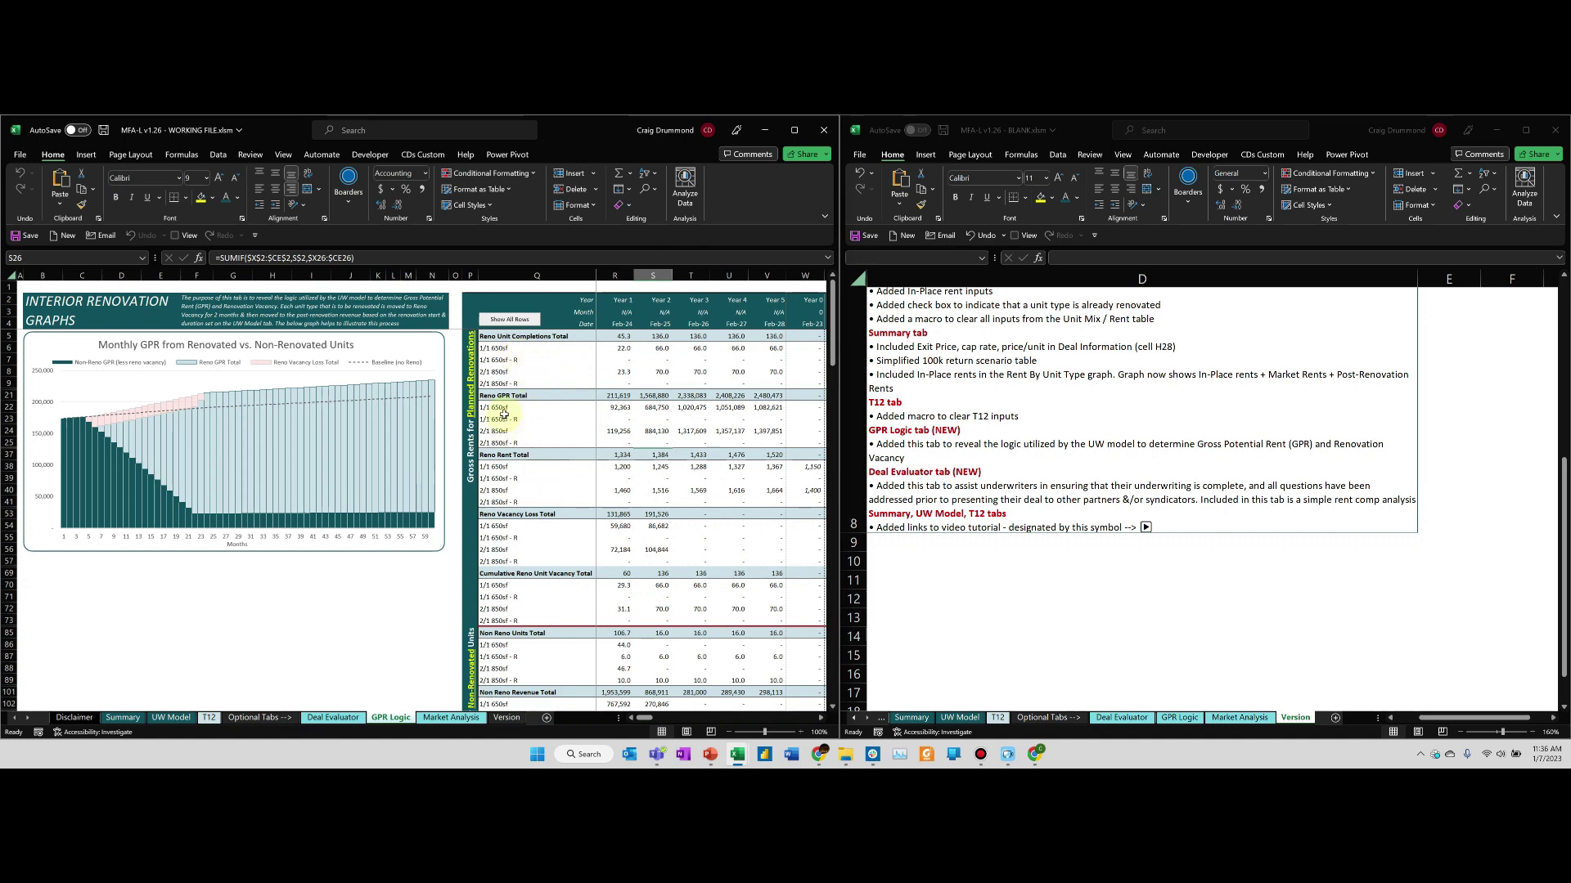
pyautogui.moveTo(509, 349); pyautogui.dragTo(815, 603)
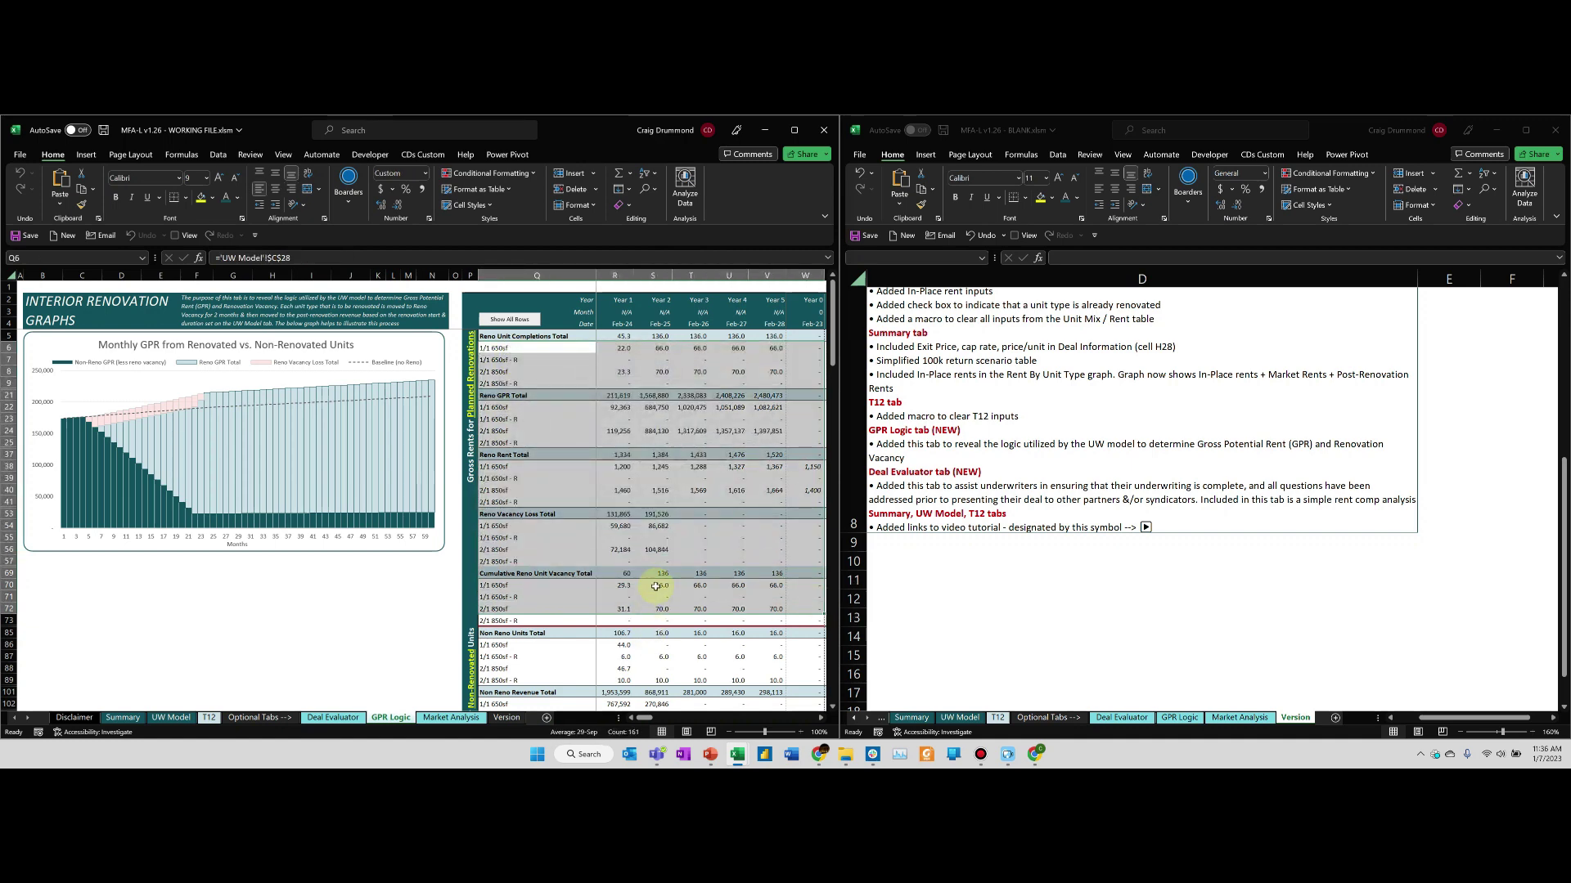
pyautogui.scroll(-3, 667, 581)
pyautogui.click(537, 550)
pyautogui.keyDown('shift'); pyautogui.click(815, 693); pyautogui.keyUp('shift')
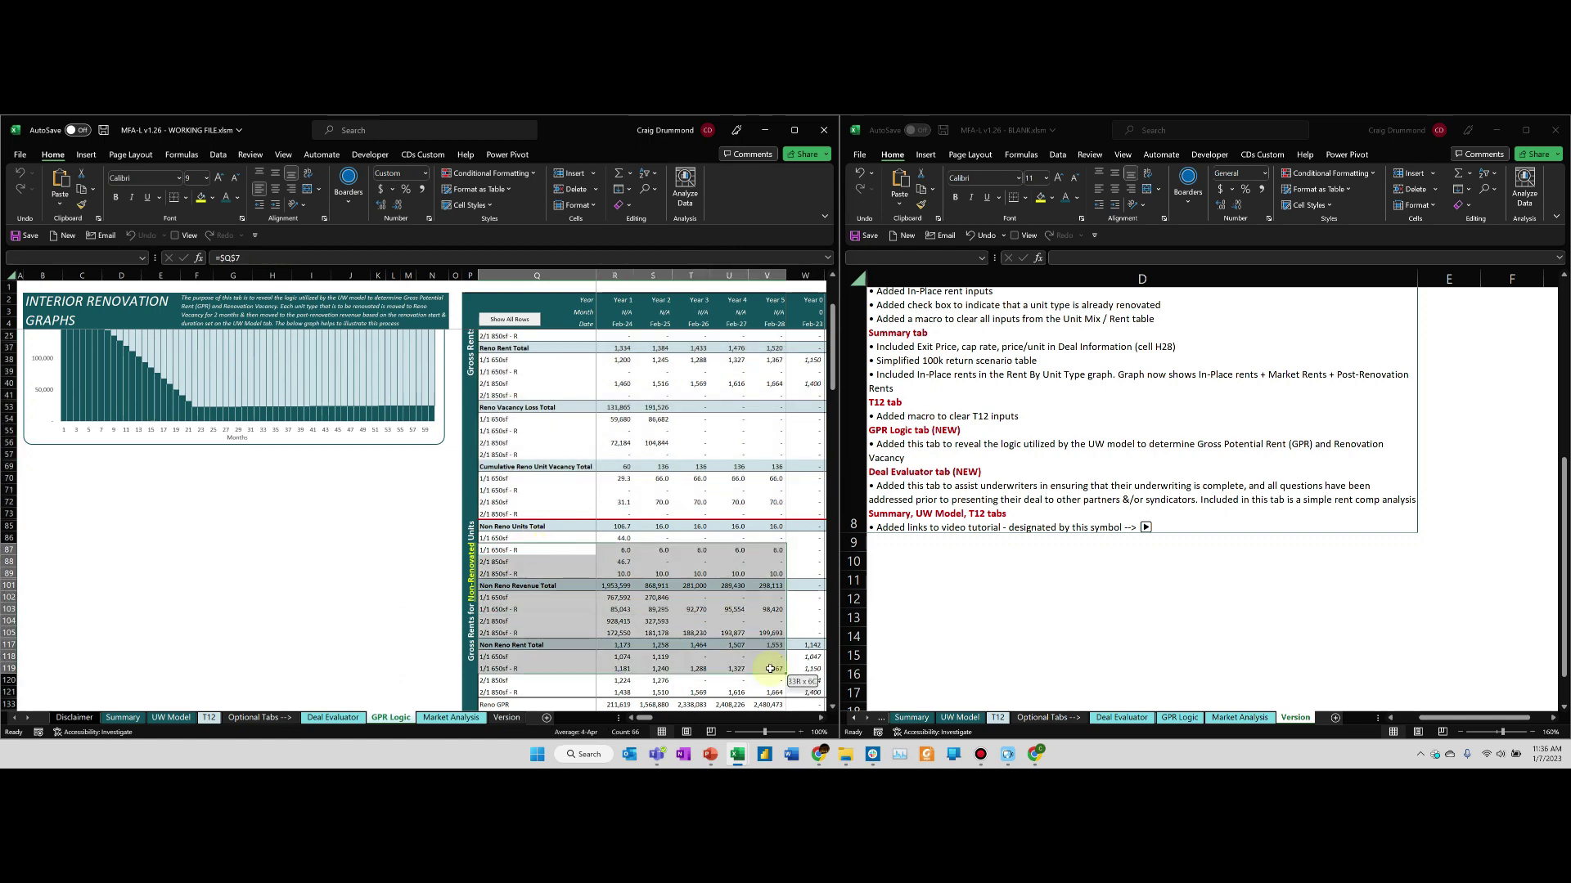
pyautogui.scroll(-5, 573, 532)
pyautogui.moveTo(494, 533); pyautogui.dragTo(777, 546)
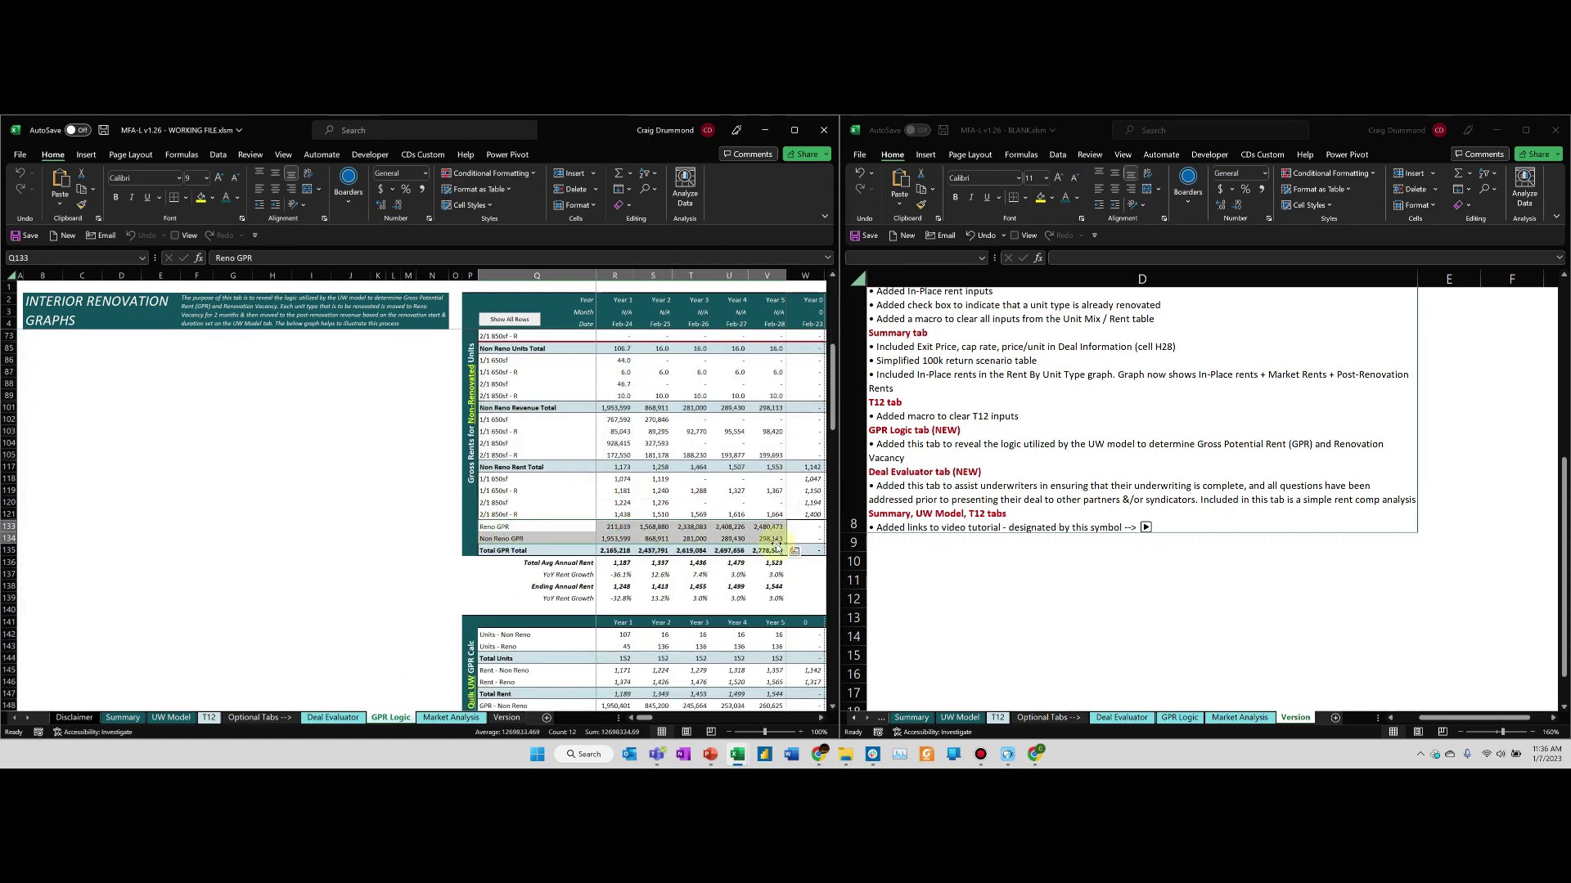
pyautogui.scroll(5, 486, 532)
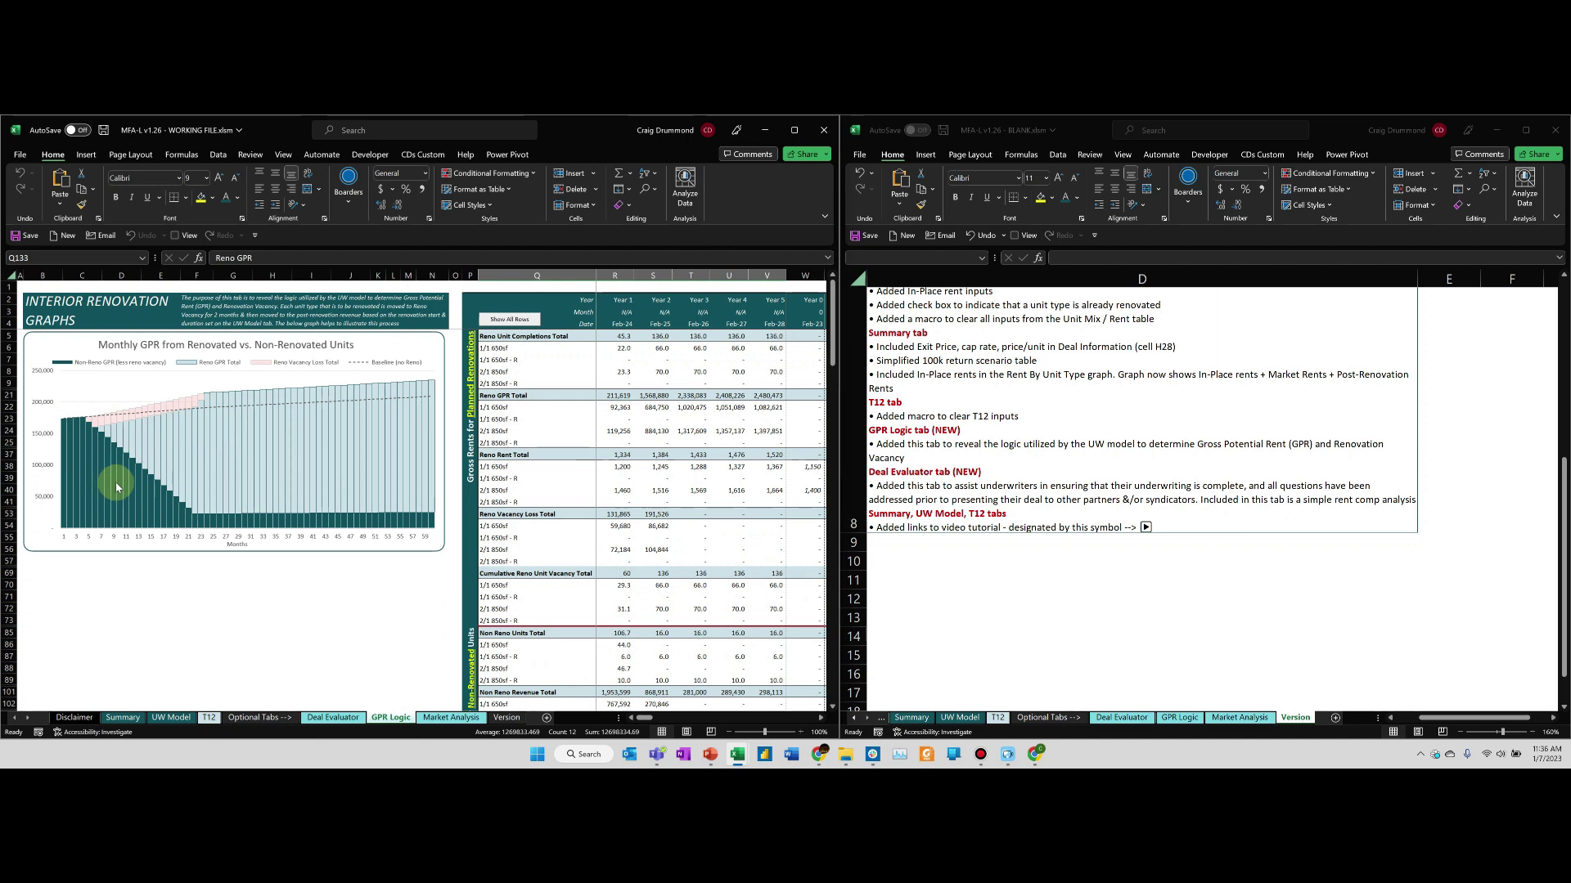
# Read the Monthly GPR chart's bar values, then return to the UW Model sheet
pyautogui.moveTo(78, 456)
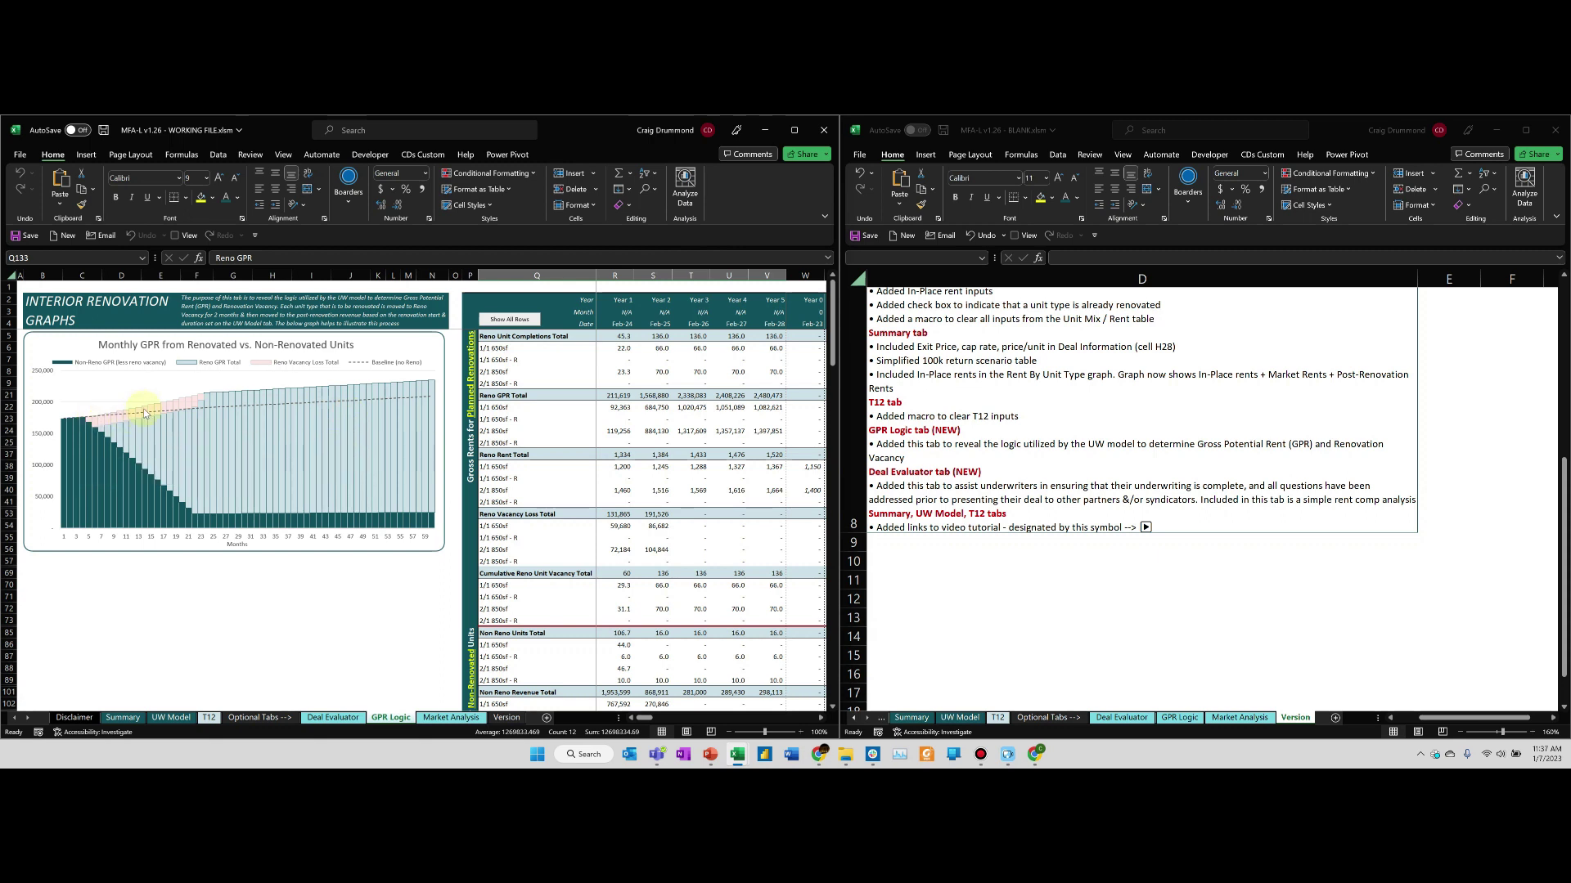
pyautogui.moveTo(147, 411)
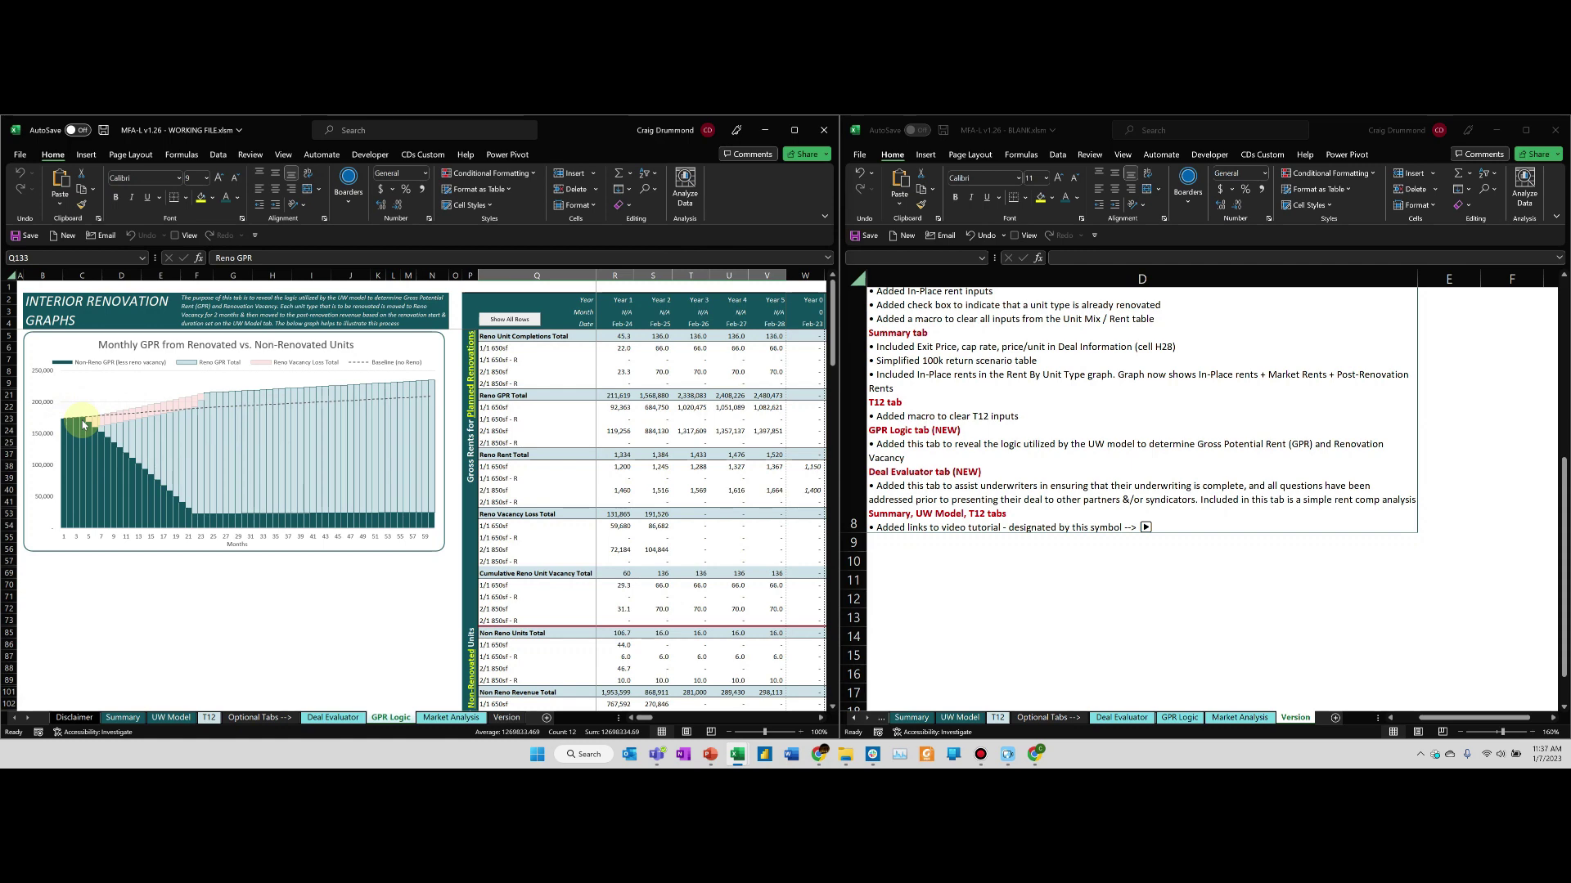
pyautogui.moveTo(85, 422)
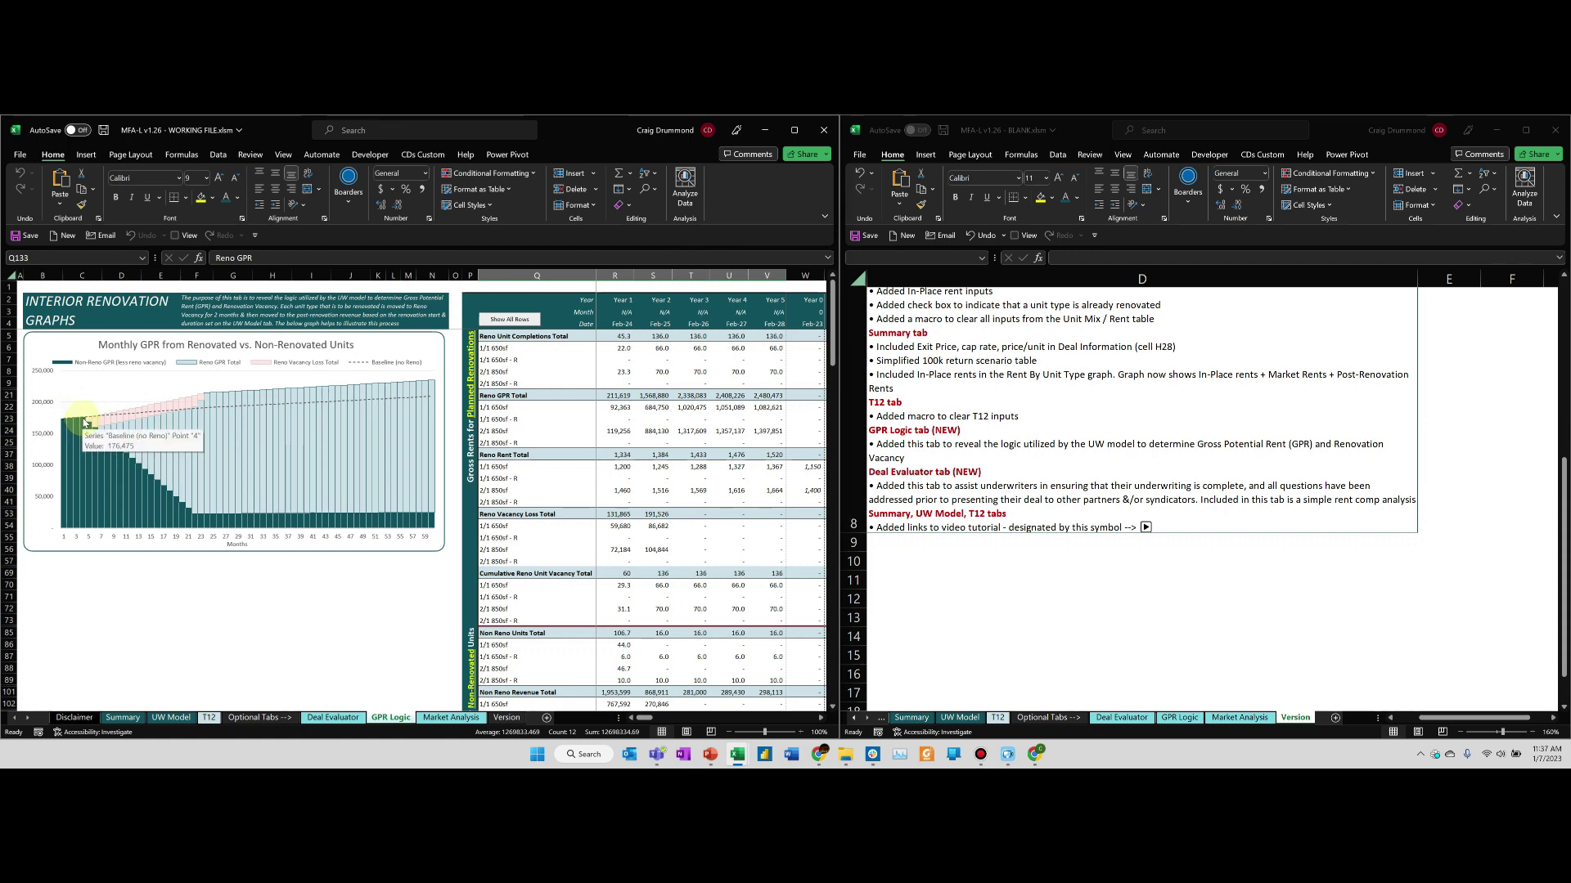
pyautogui.click(171, 718)
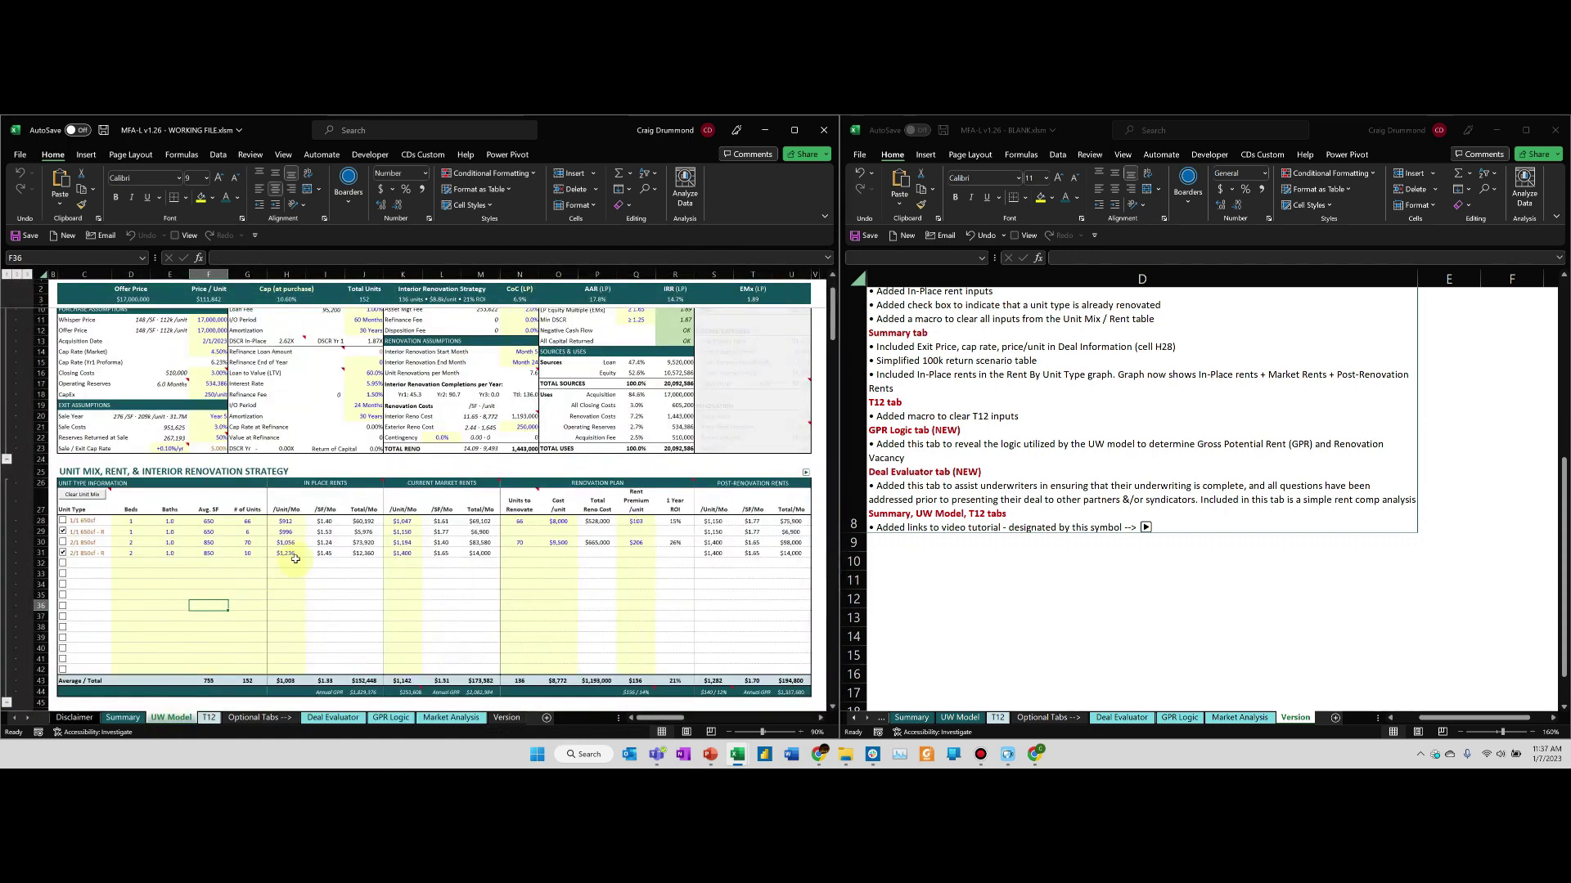
# Check the Interior Renovation Start Month in K14:N14, then go back to GPR Logic
pyautogui.moveTo(525, 352); pyautogui.dragTo(402, 344)
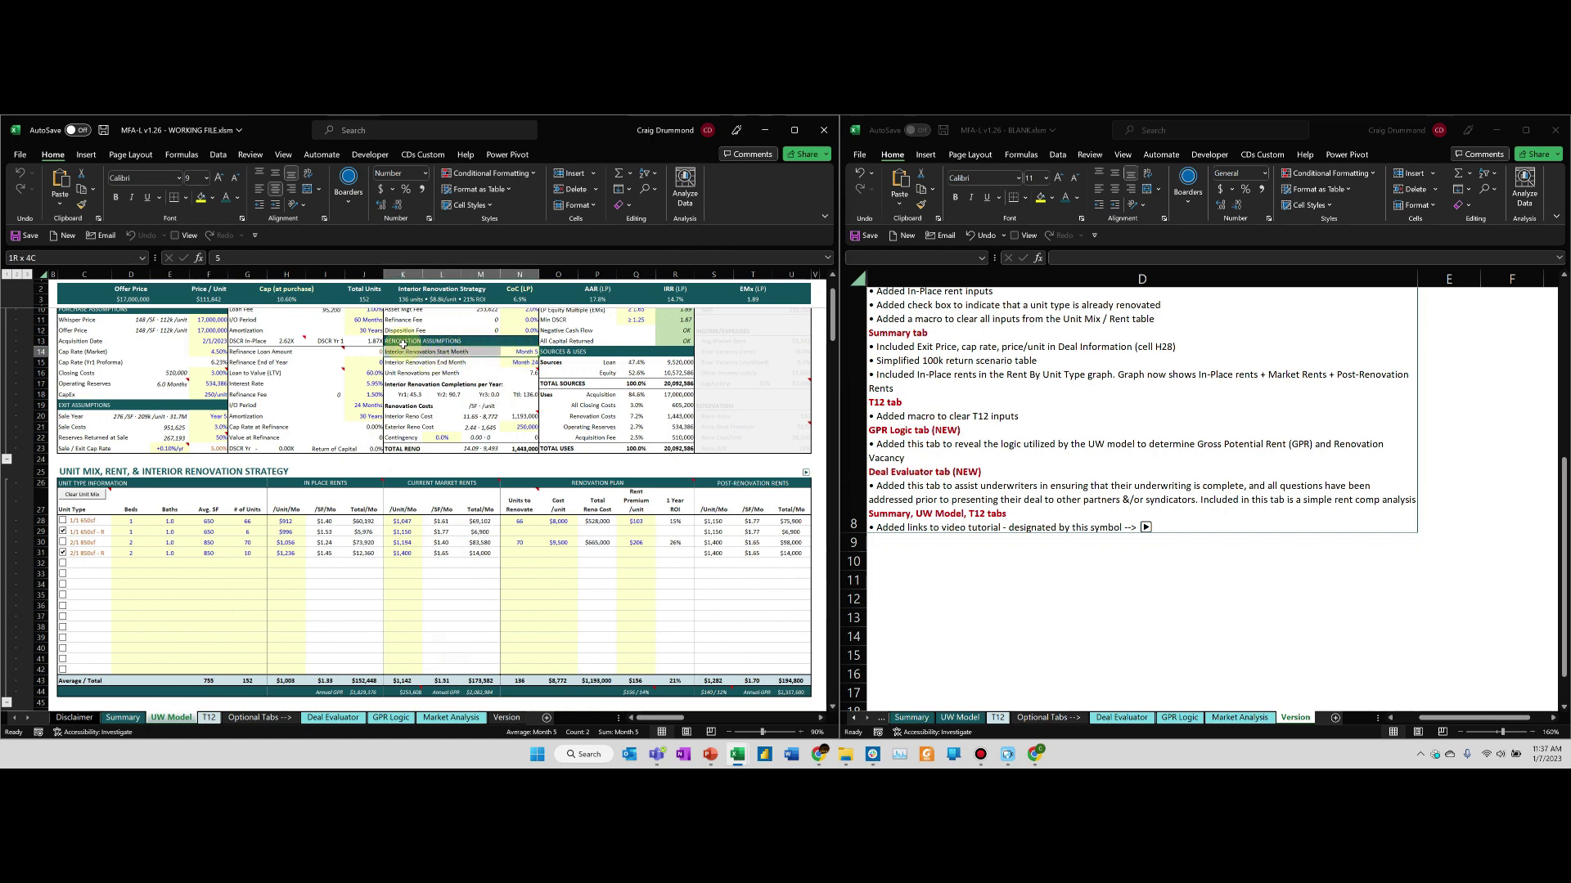
pyautogui.click(520, 352)
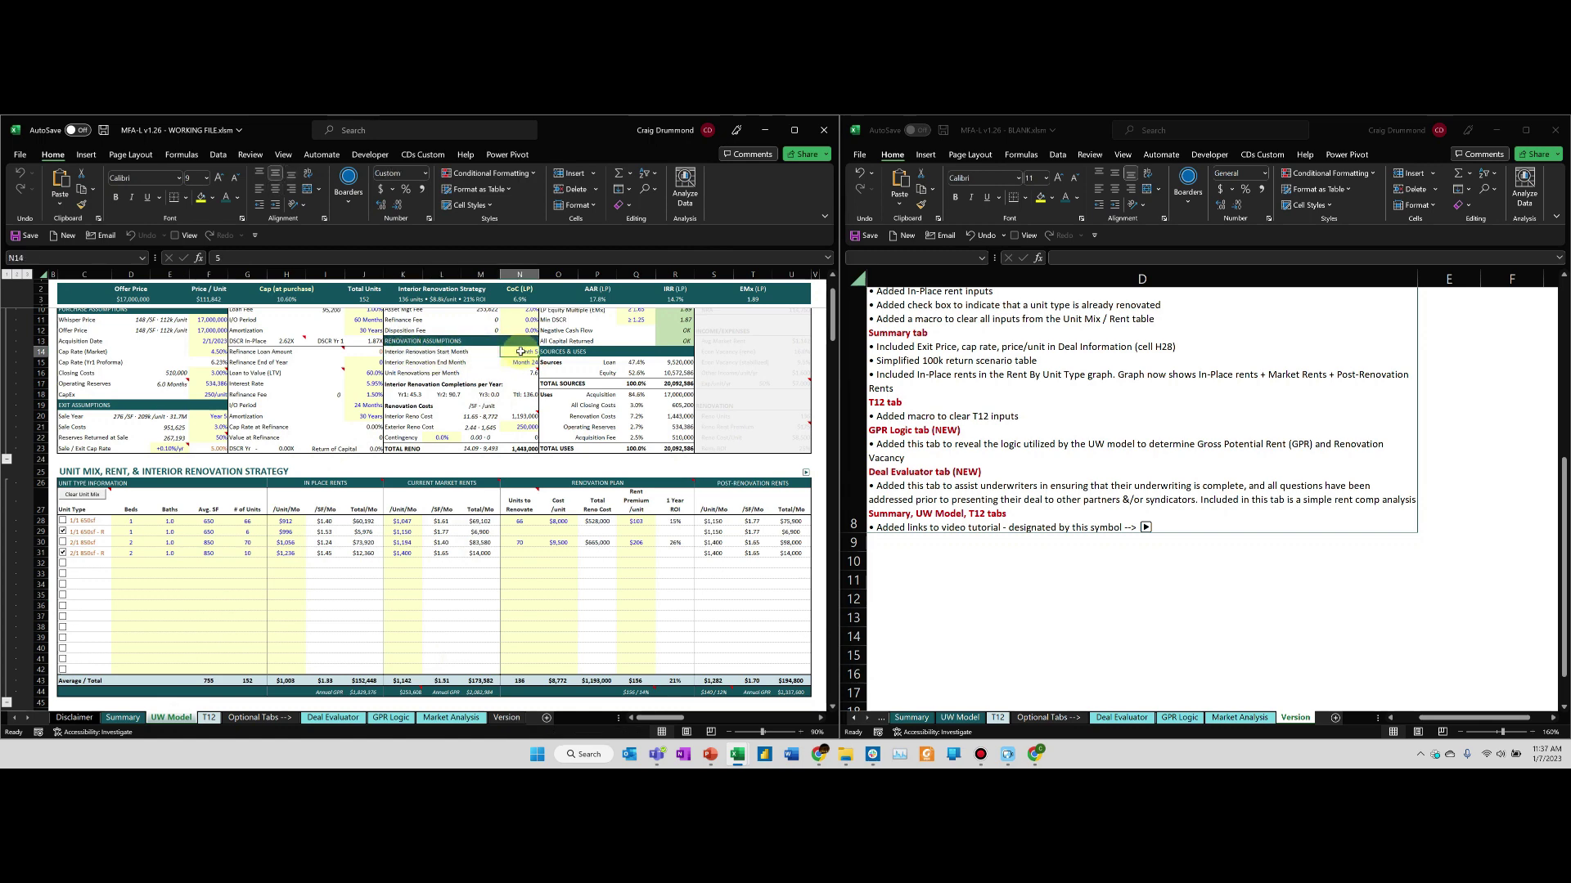
pyautogui.click(391, 718)
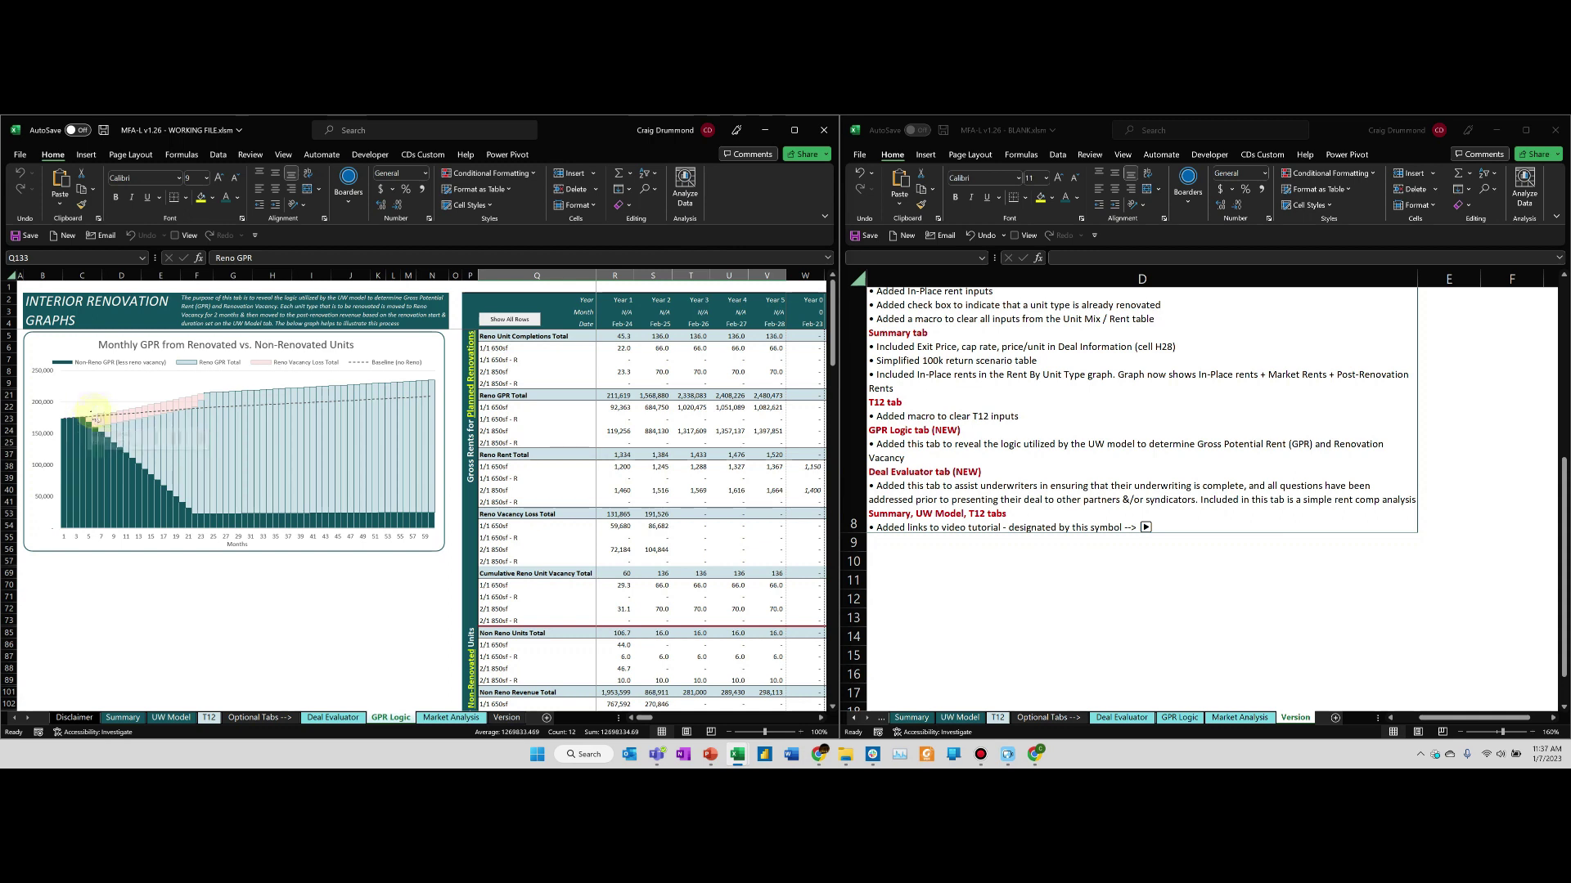
pyautogui.moveTo(97, 432)
pyautogui.moveTo(208, 398)
pyautogui.moveTo(131, 414)
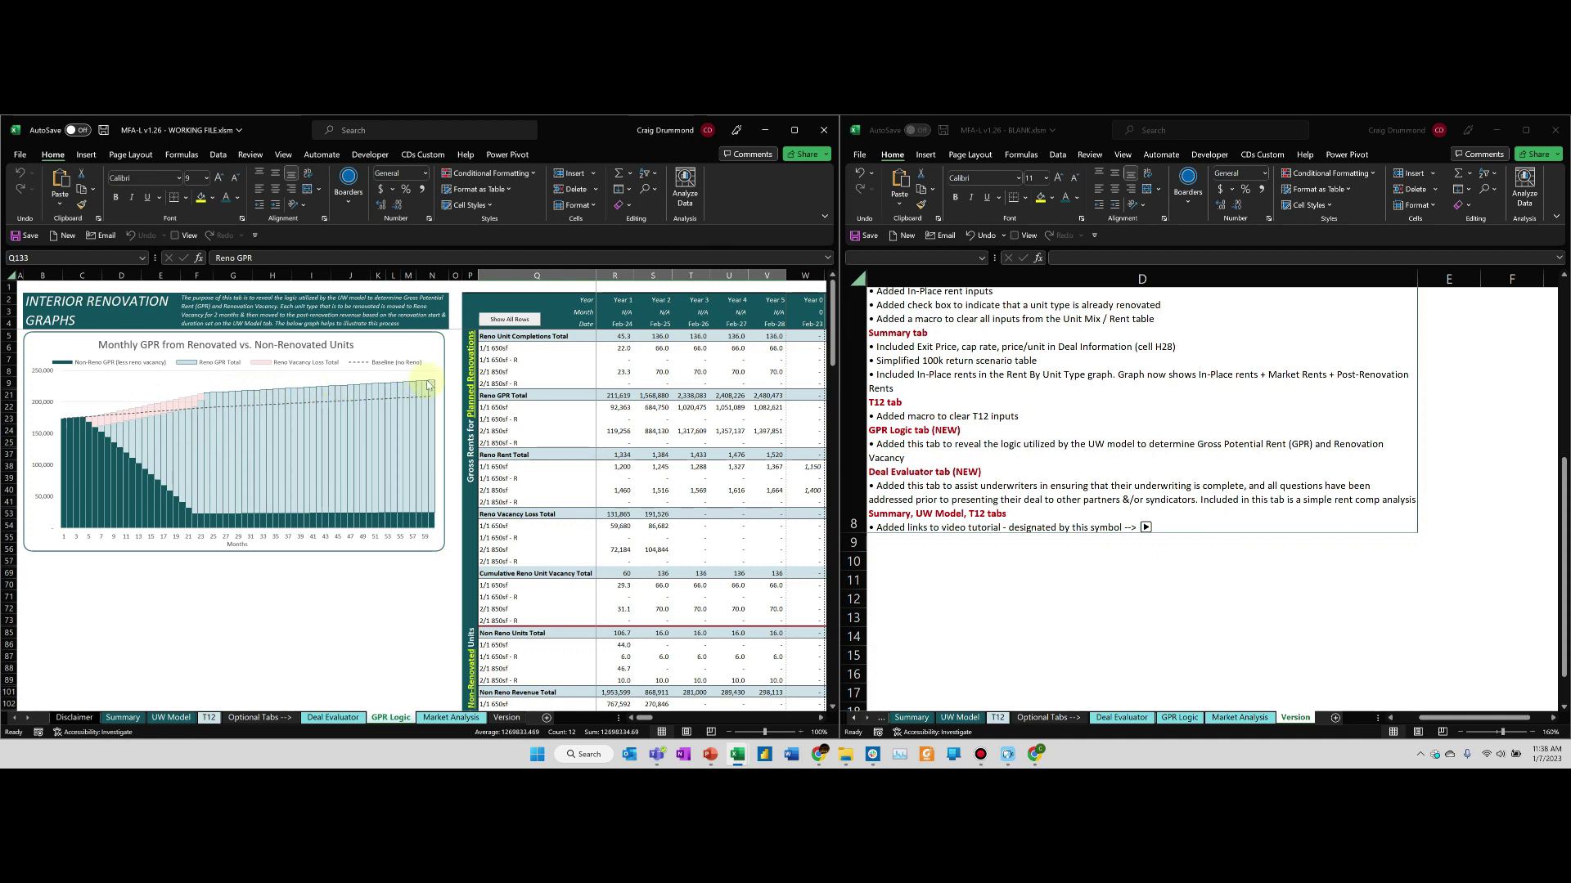
pyautogui.moveTo(432, 385)
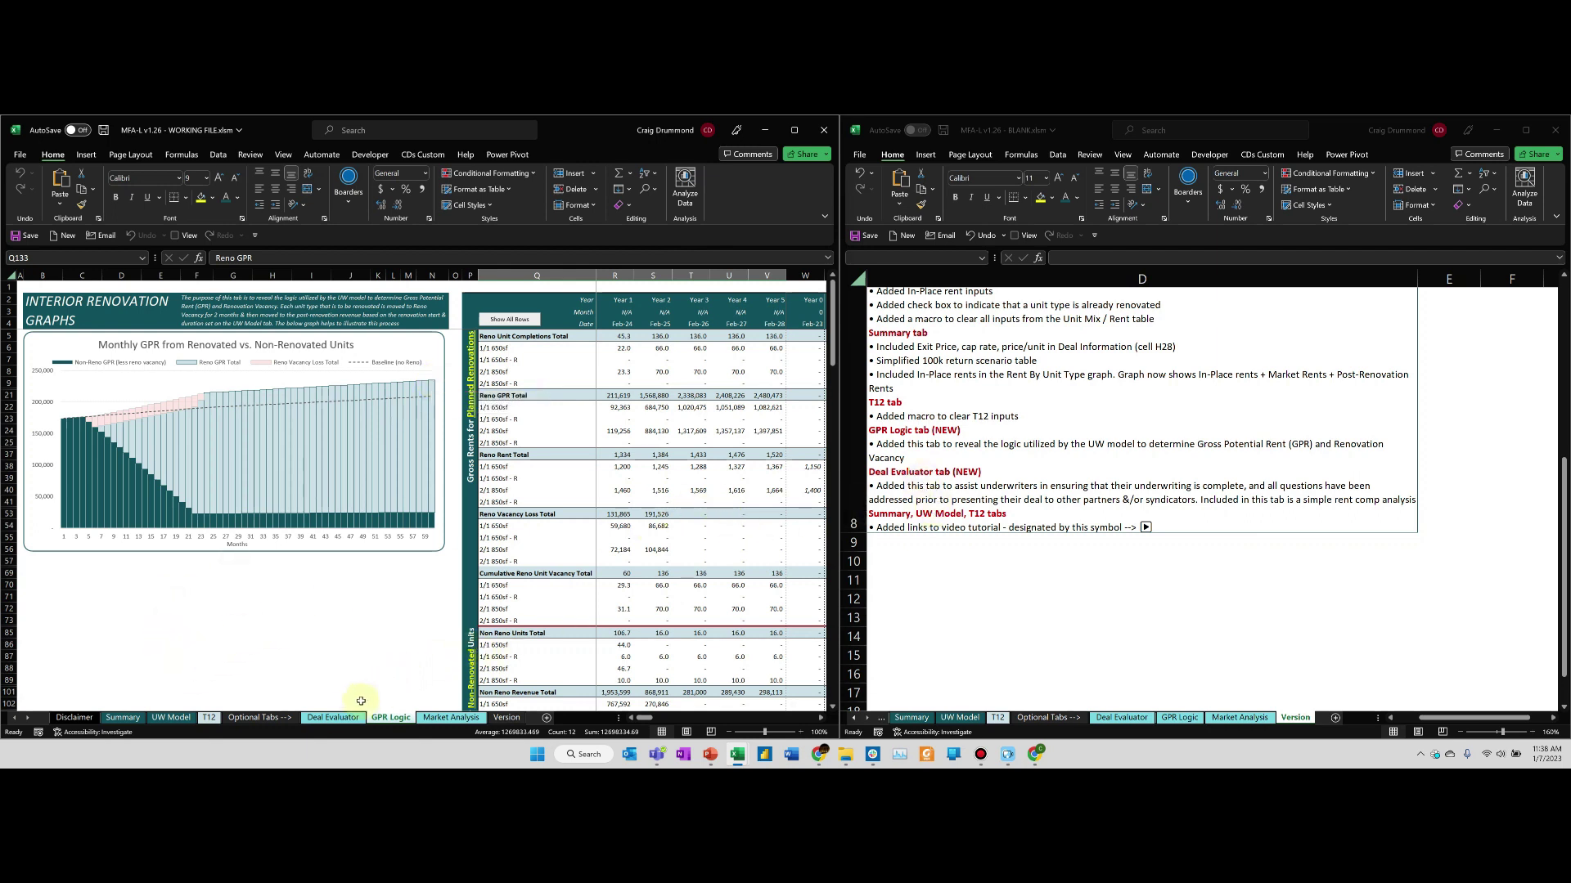
pyautogui.click(332, 718)
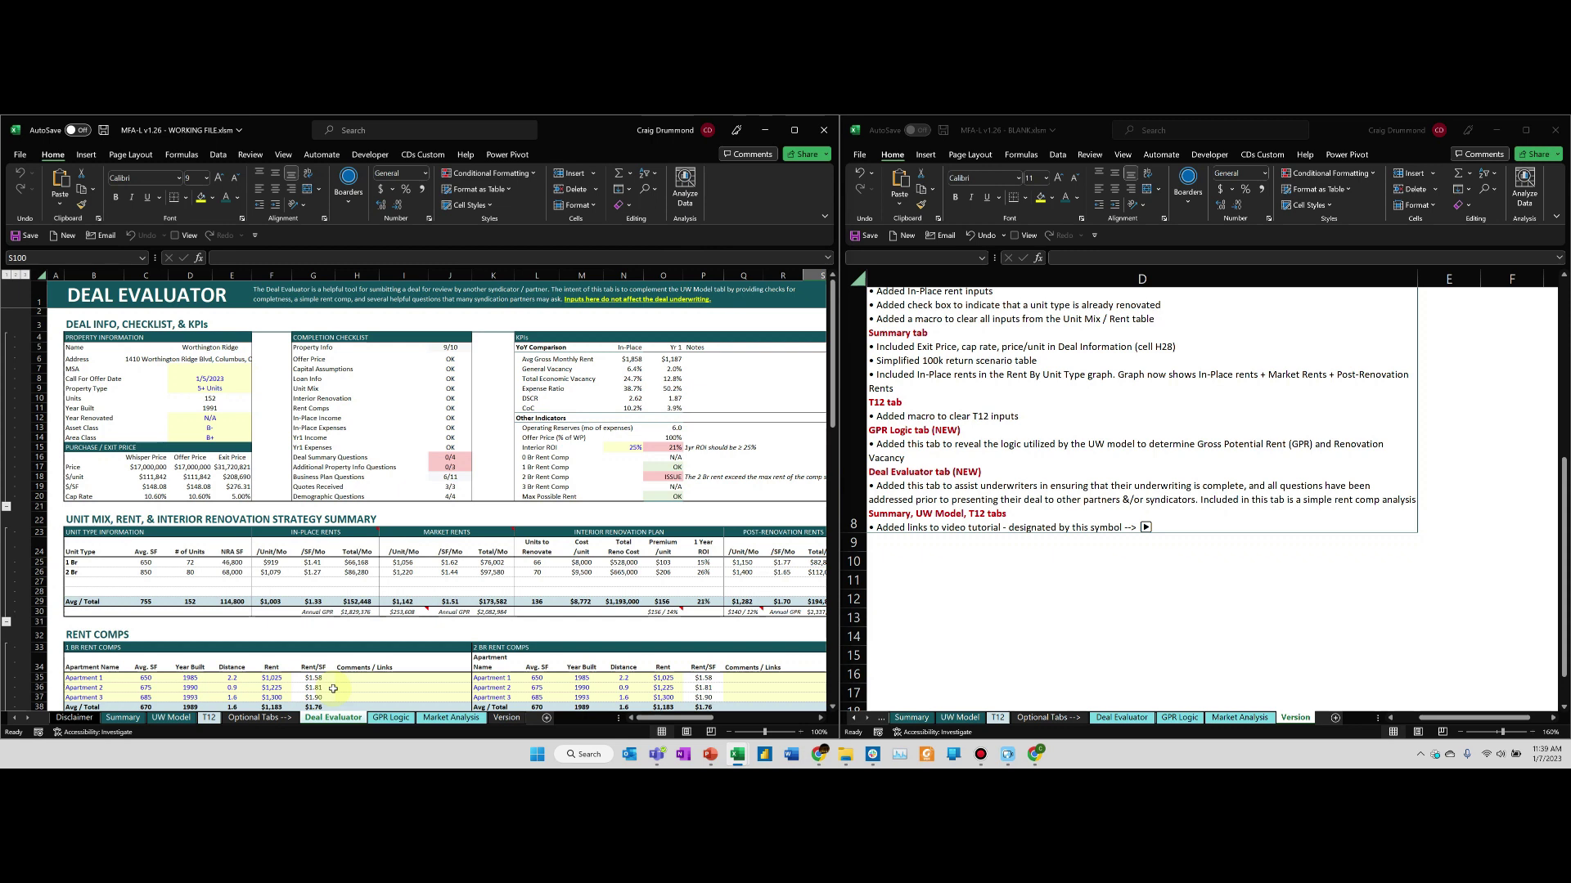
# Review the Deal Evaluator property details, from MSA and Call For Offer Date to Asset Class
pyautogui.moveTo(200, 368); pyautogui.dragTo(206, 428)
pyautogui.click(205, 368)
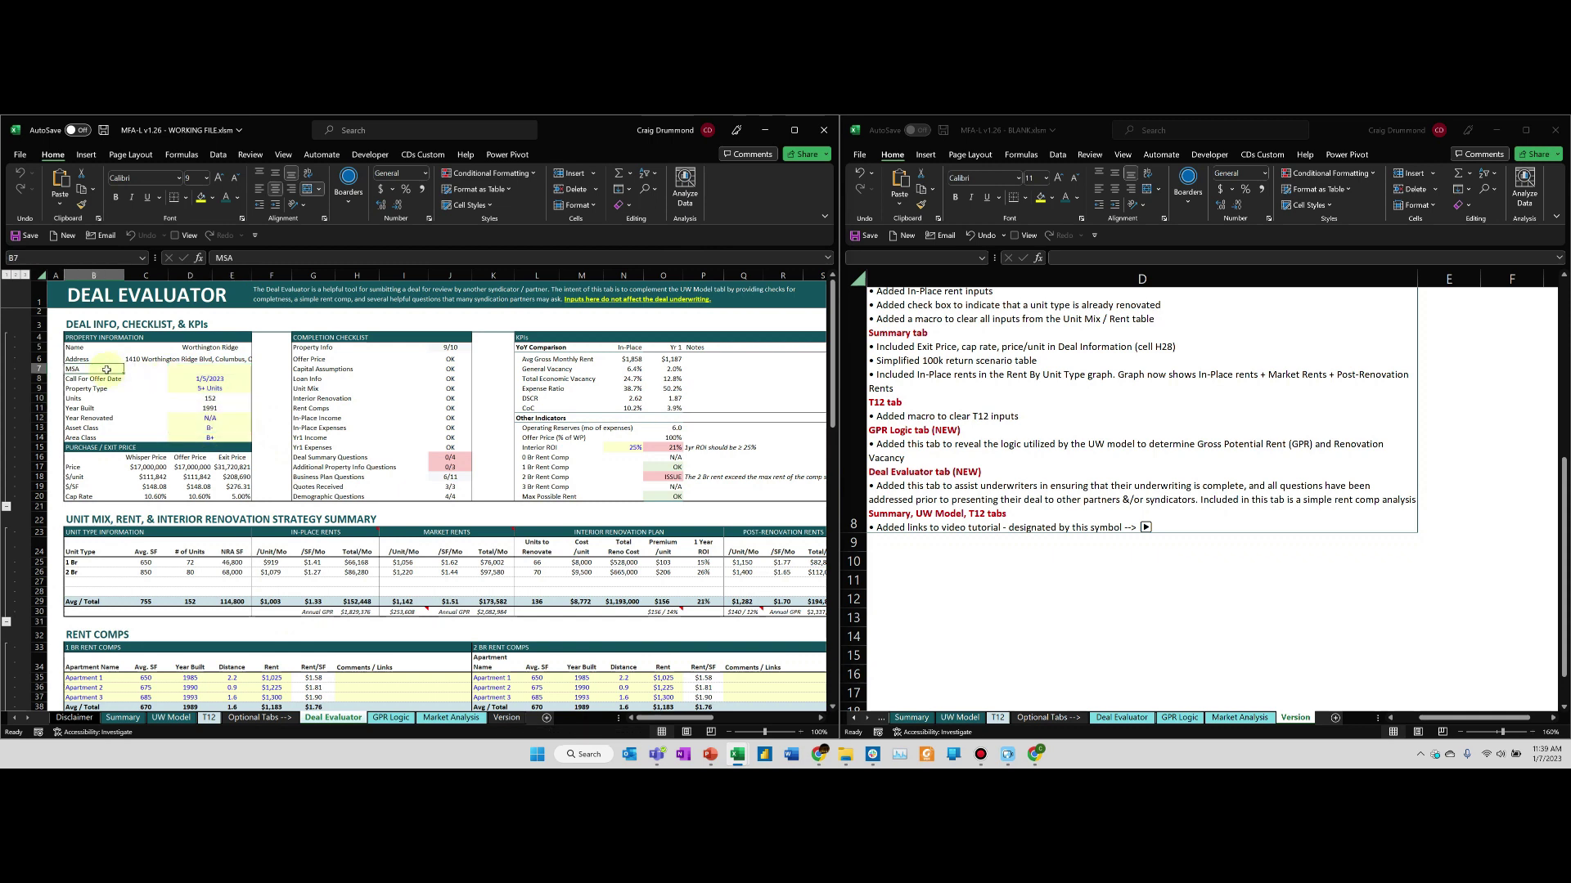
pyautogui.click(220, 380)
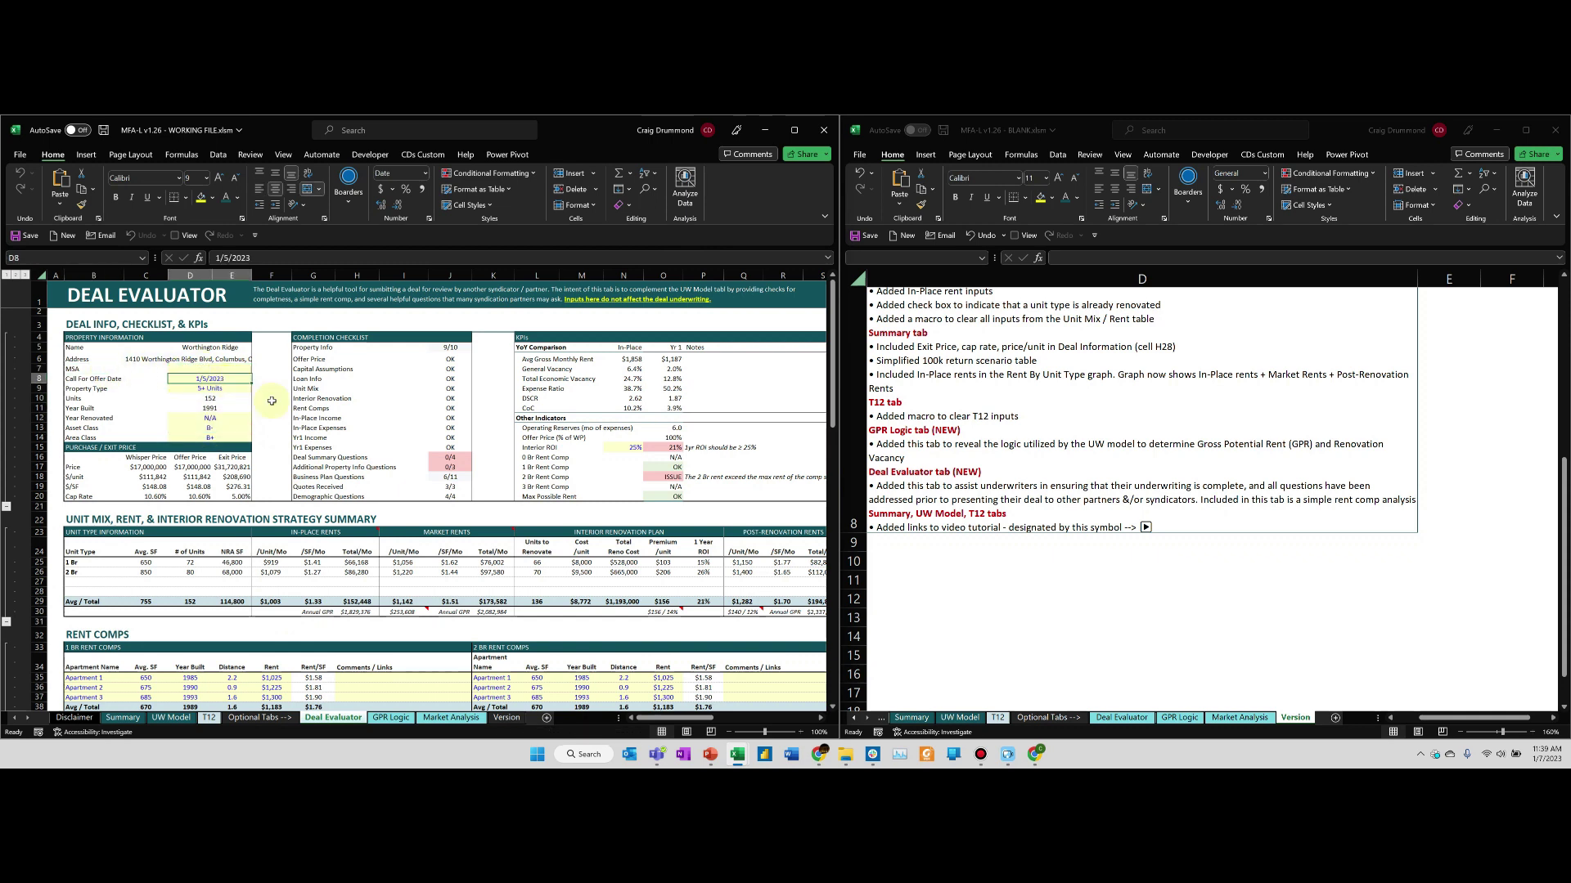
pyautogui.press('Down')
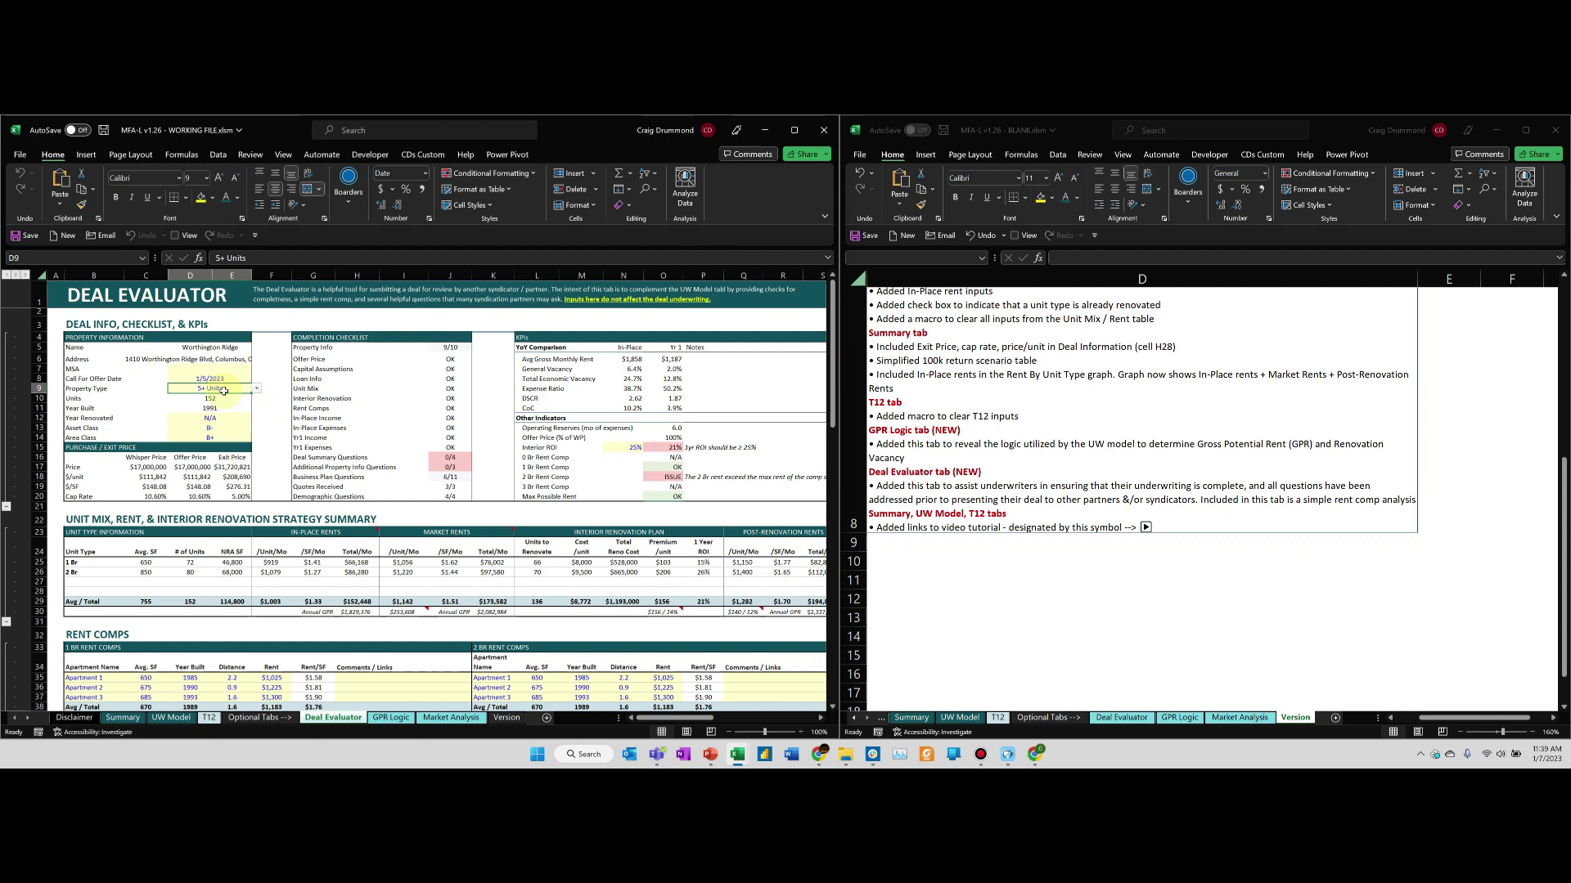
pyautogui.moveTo(222, 418); pyautogui.dragTo(219, 437)
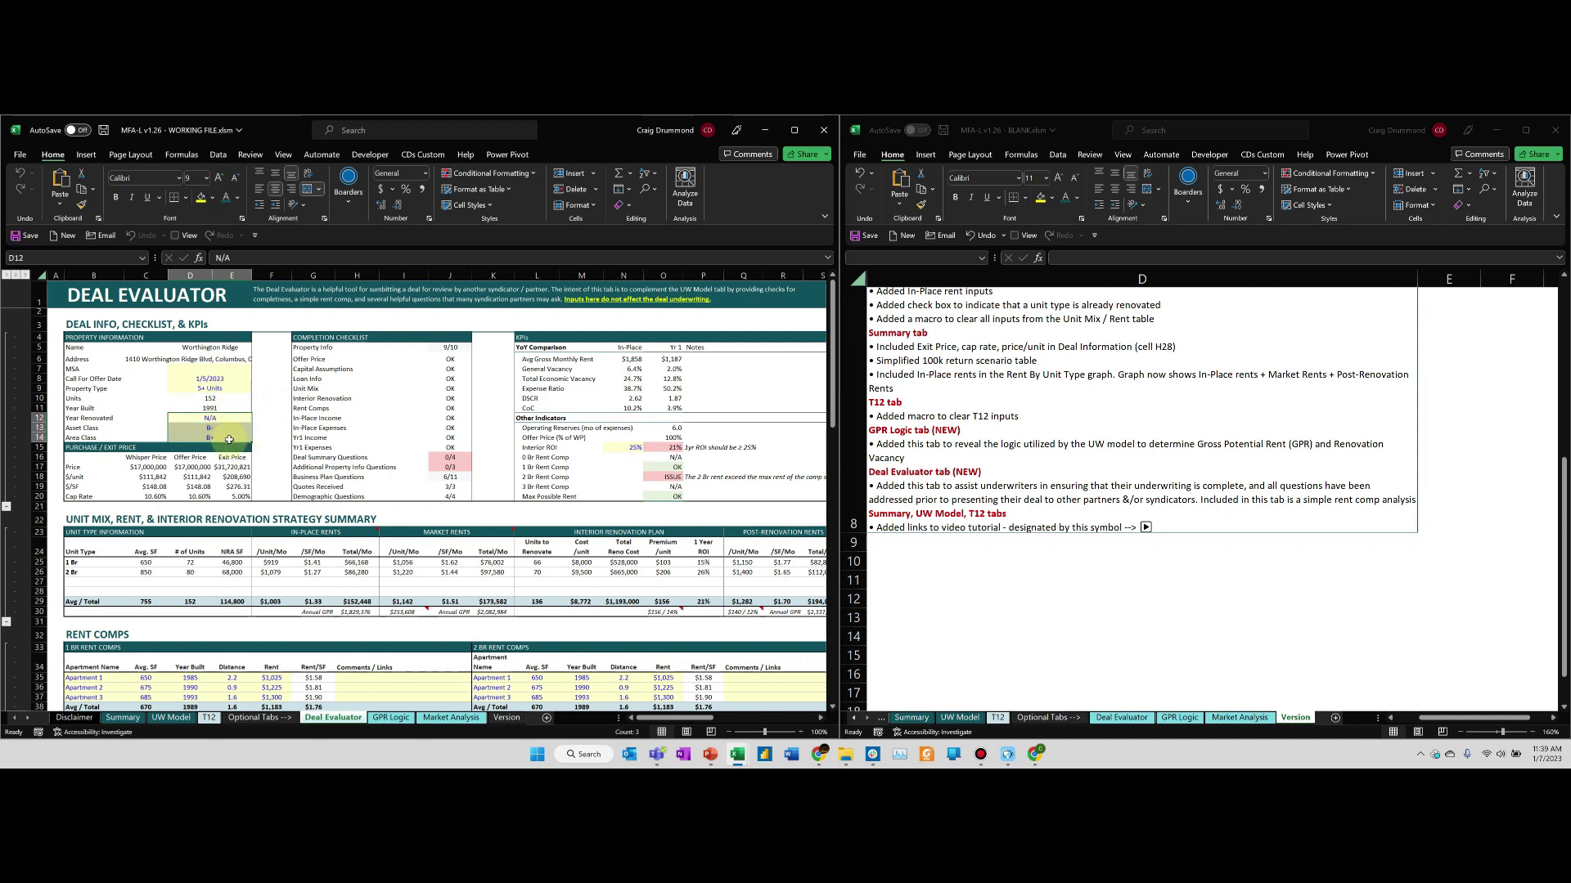
pyautogui.click(271, 436)
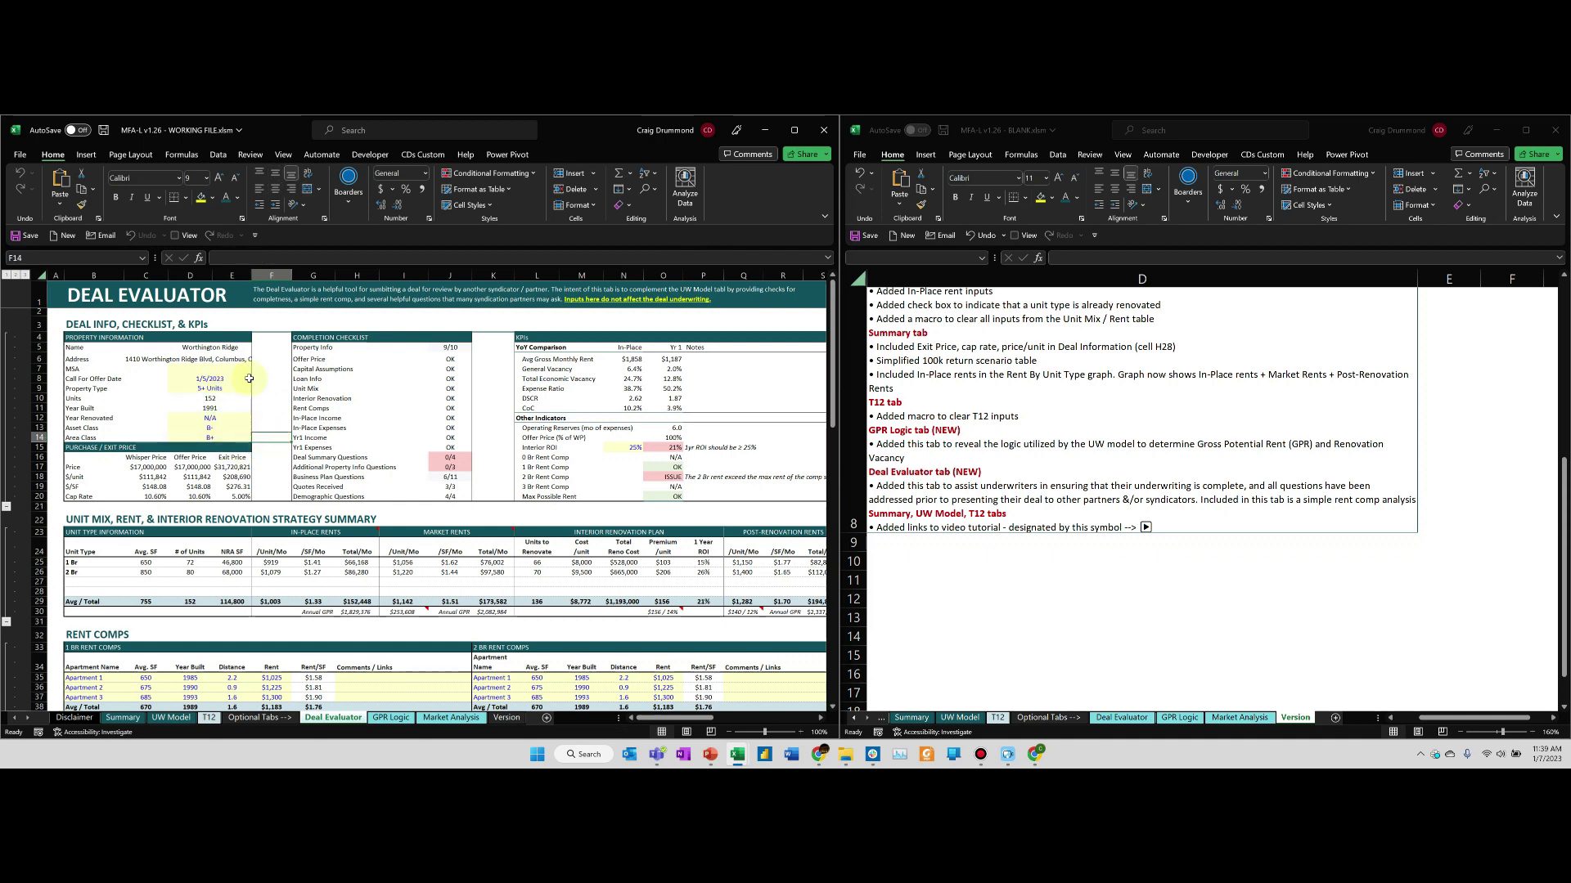
# Inspect the completion checklist results, including In-Place Income, Yr1 Expenses and question-count checks
pyautogui.moveTo(308, 337); pyautogui.dragTo(475, 500)
pyautogui.click(451, 496)
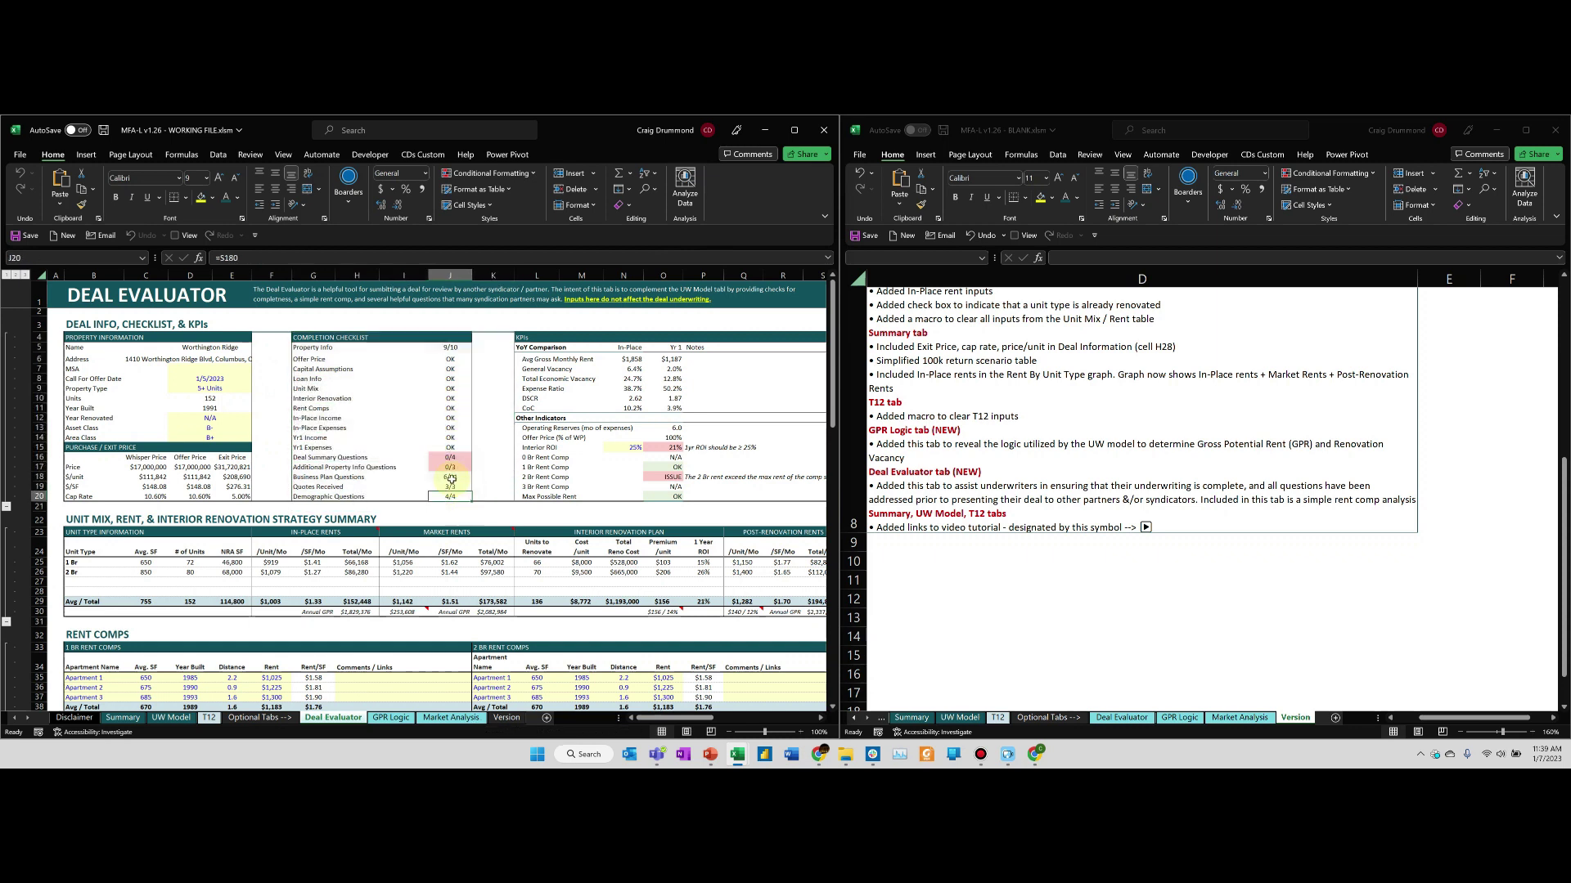
pyautogui.click(451, 418)
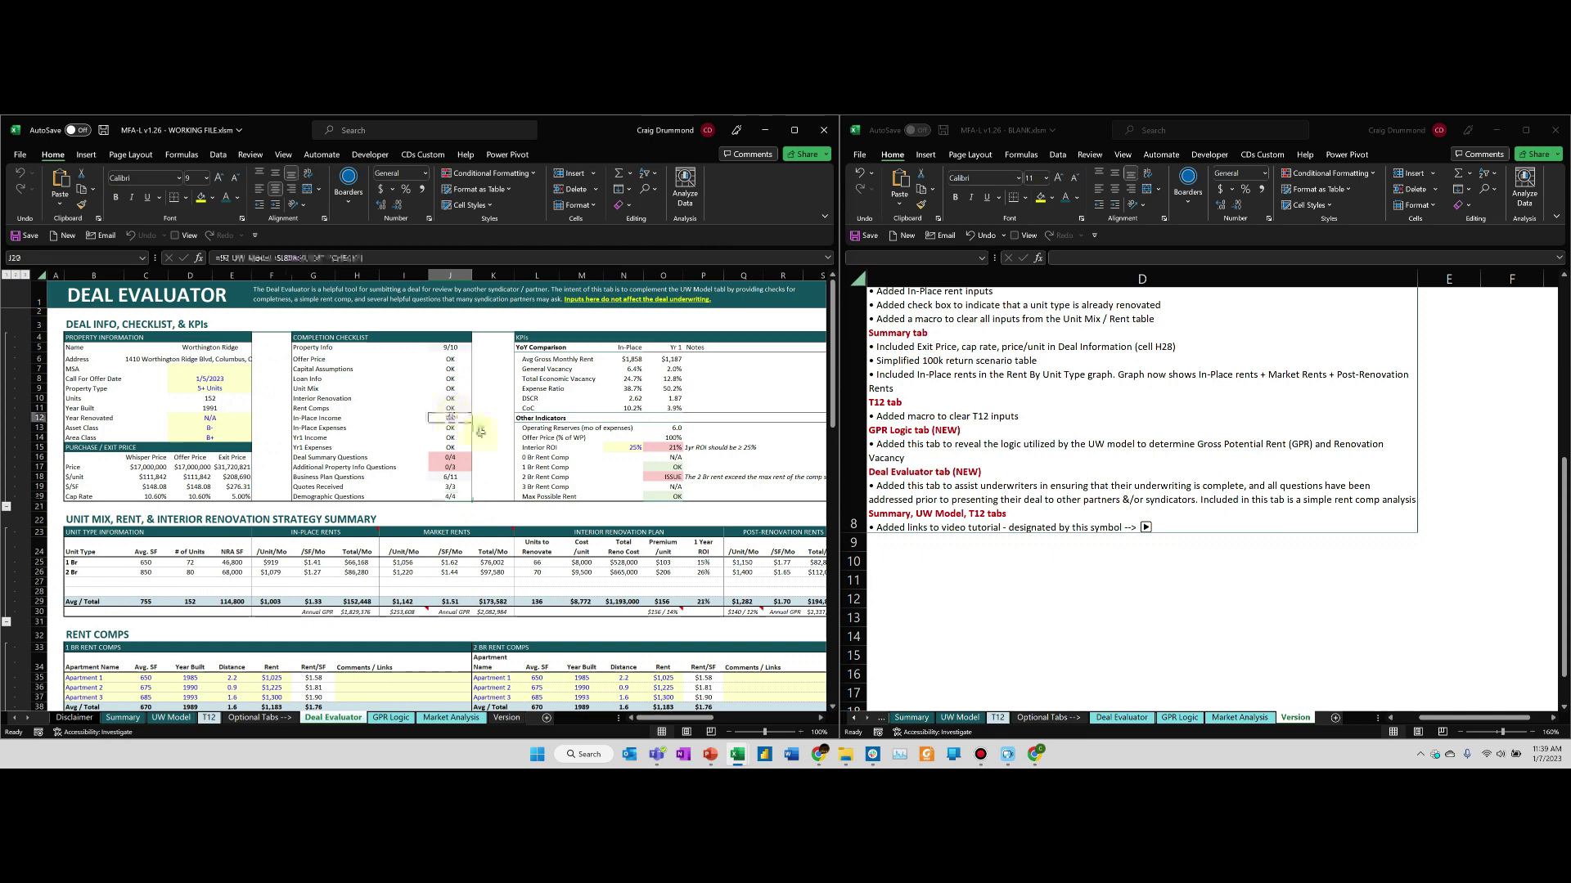
pyautogui.press('Down')
pyautogui.press('Down')
pyautogui.press('Down')
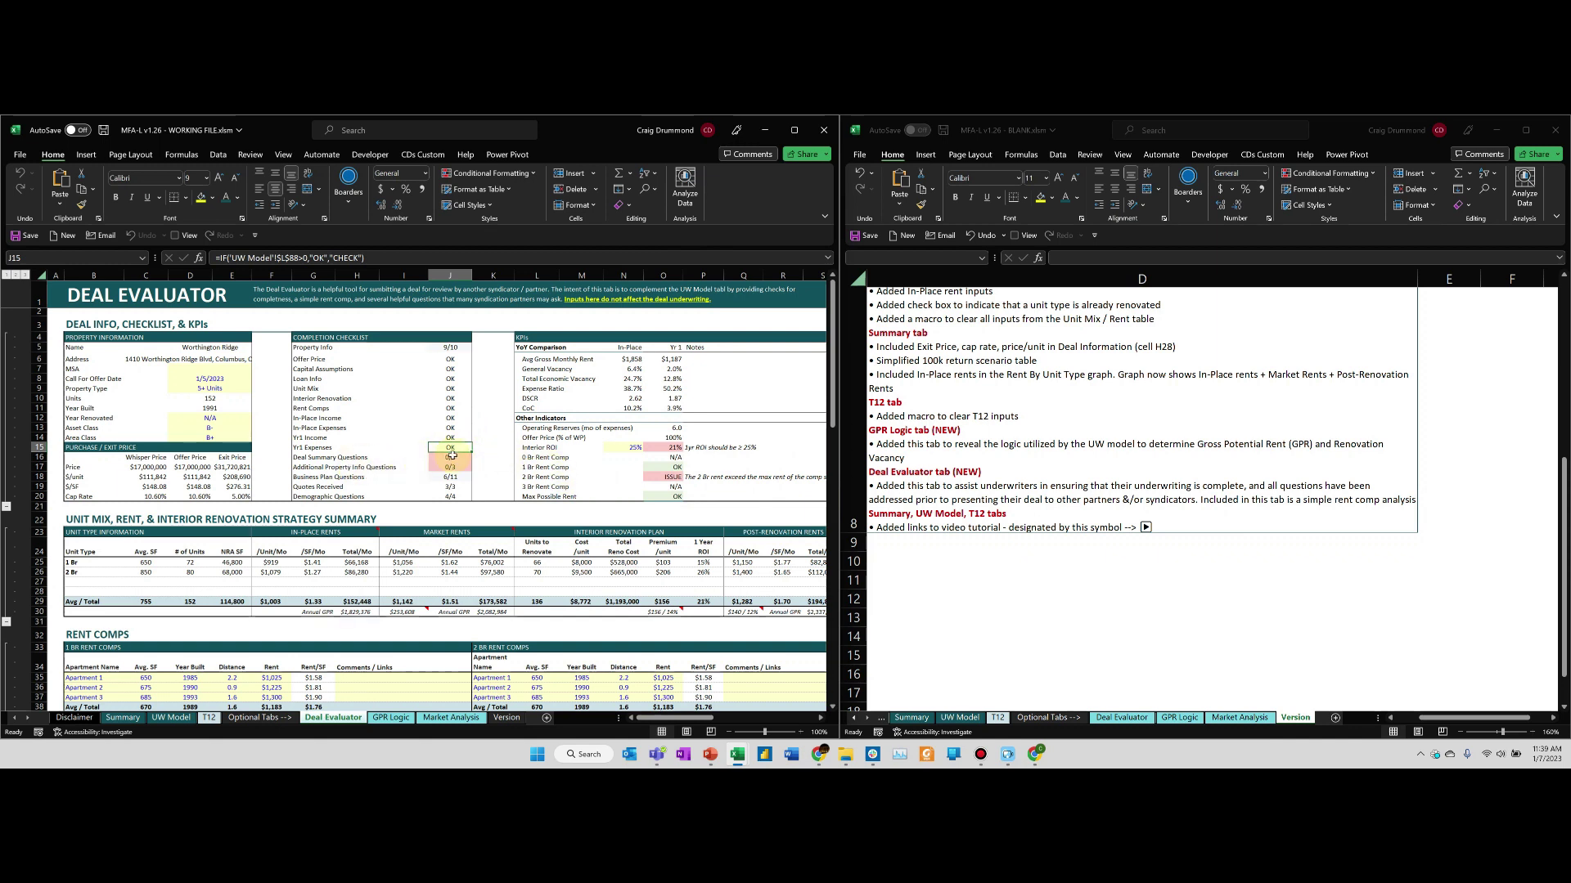
pyautogui.moveTo(449, 459); pyautogui.dragTo(455, 494)
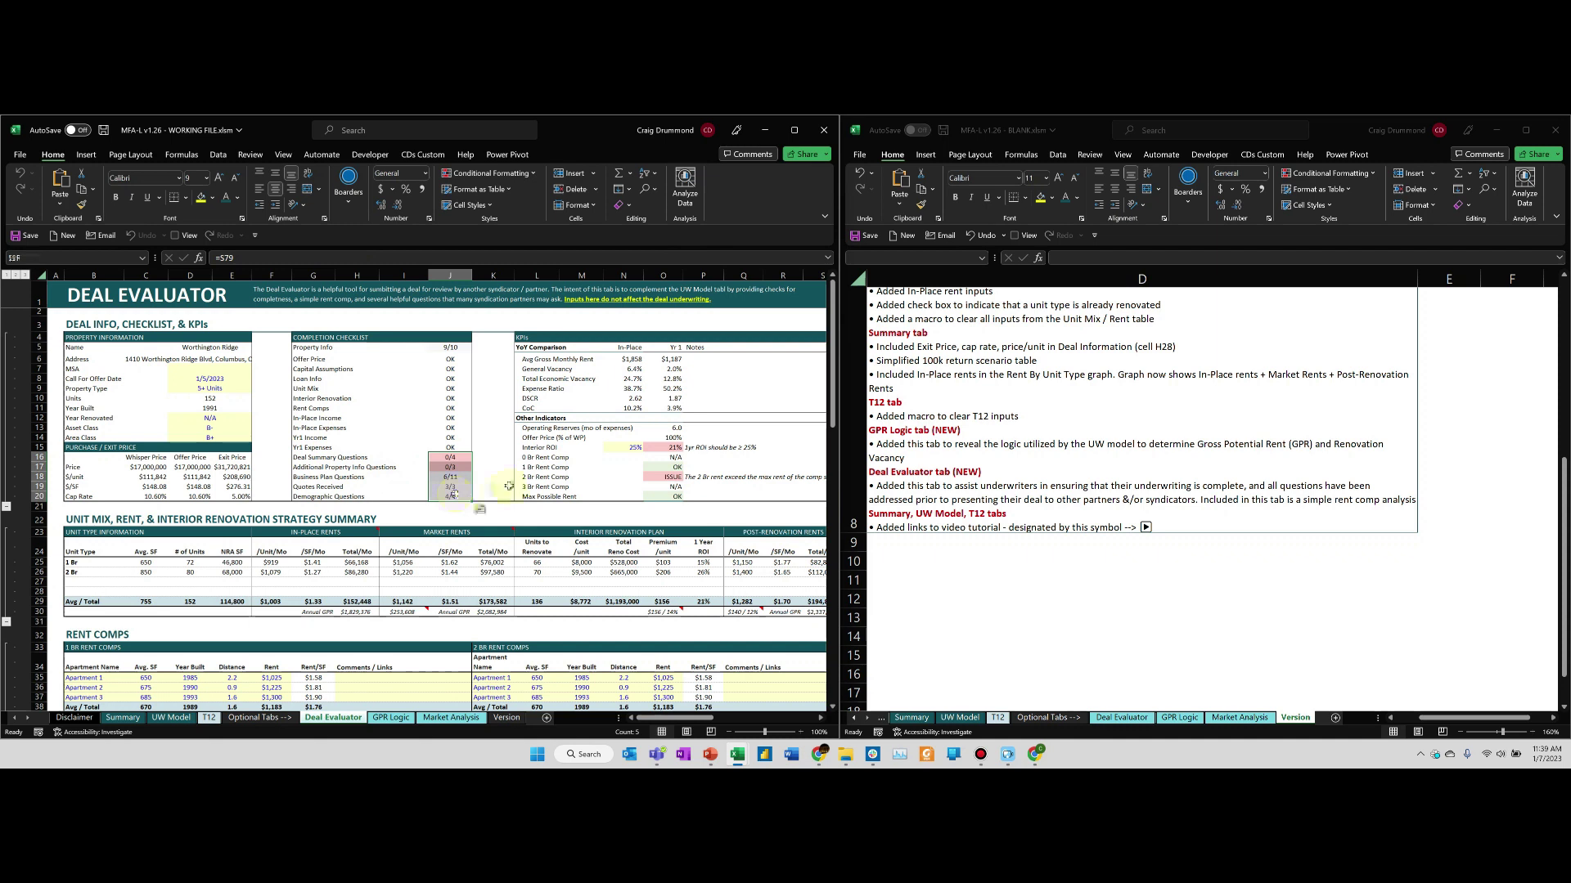
pyautogui.click(487, 448)
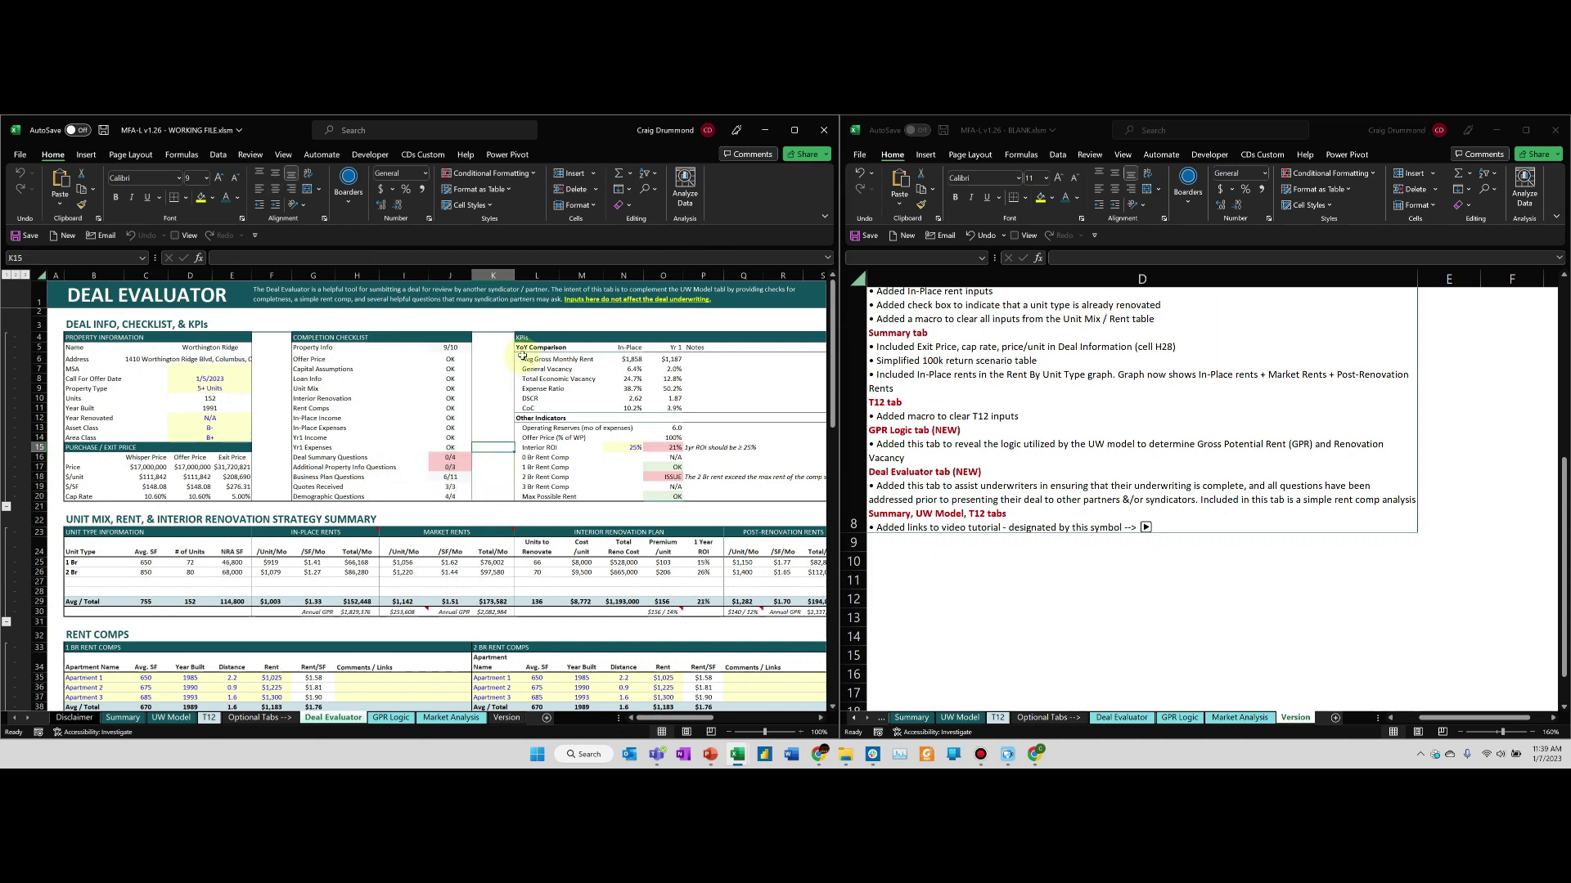
# Compare the YoY KPI block's in-place rent and vacancy against the Year 1 column
pyautogui.moveTo(532, 346); pyautogui.dragTo(693, 400)
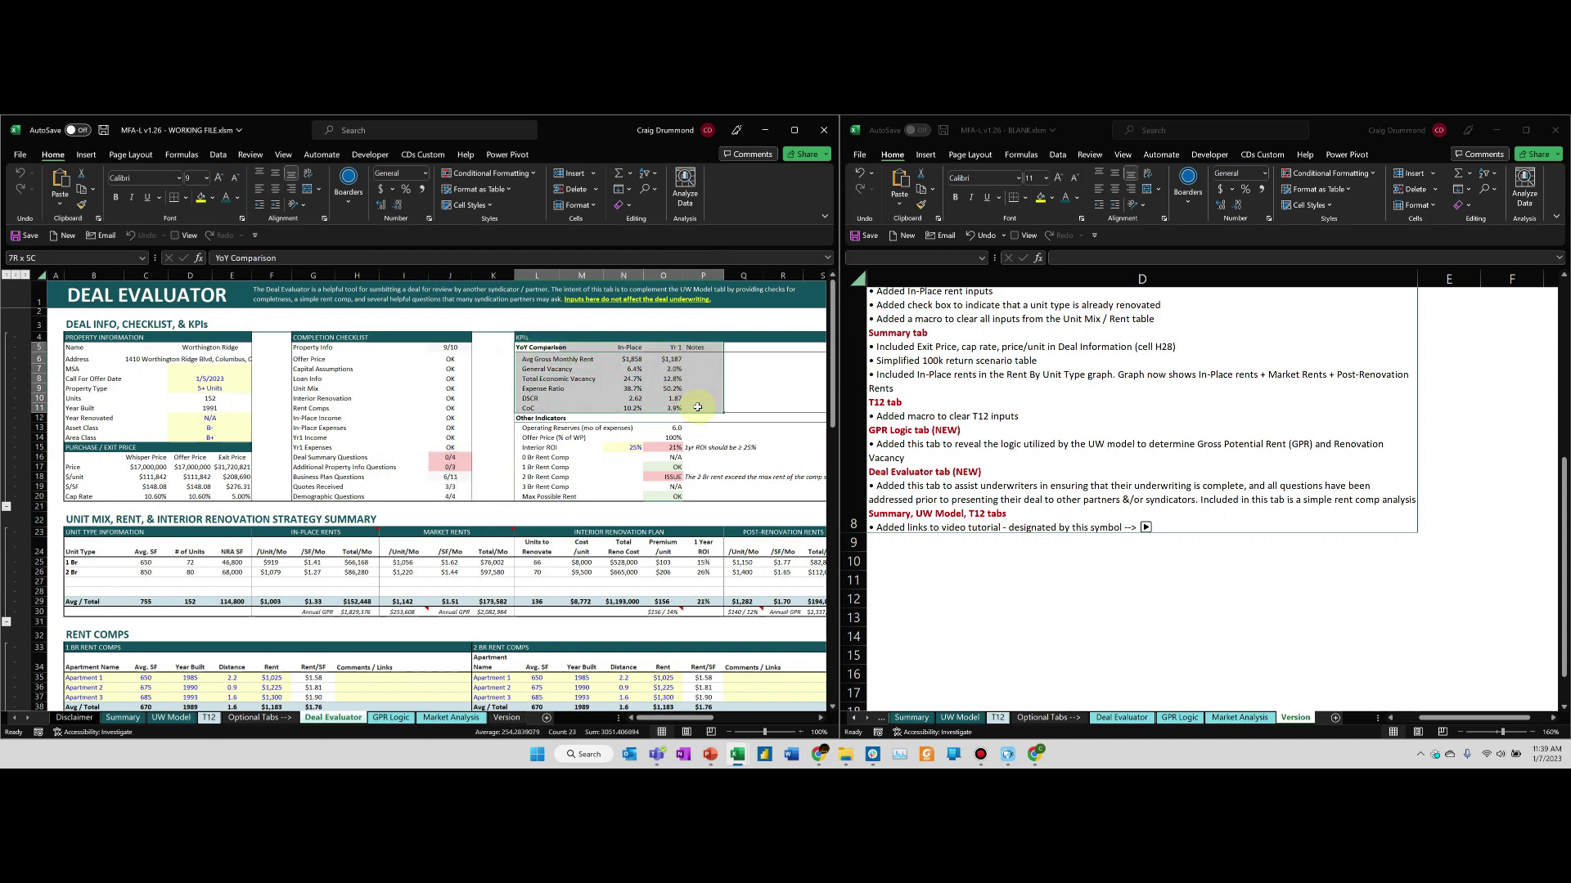
pyautogui.click(544, 448)
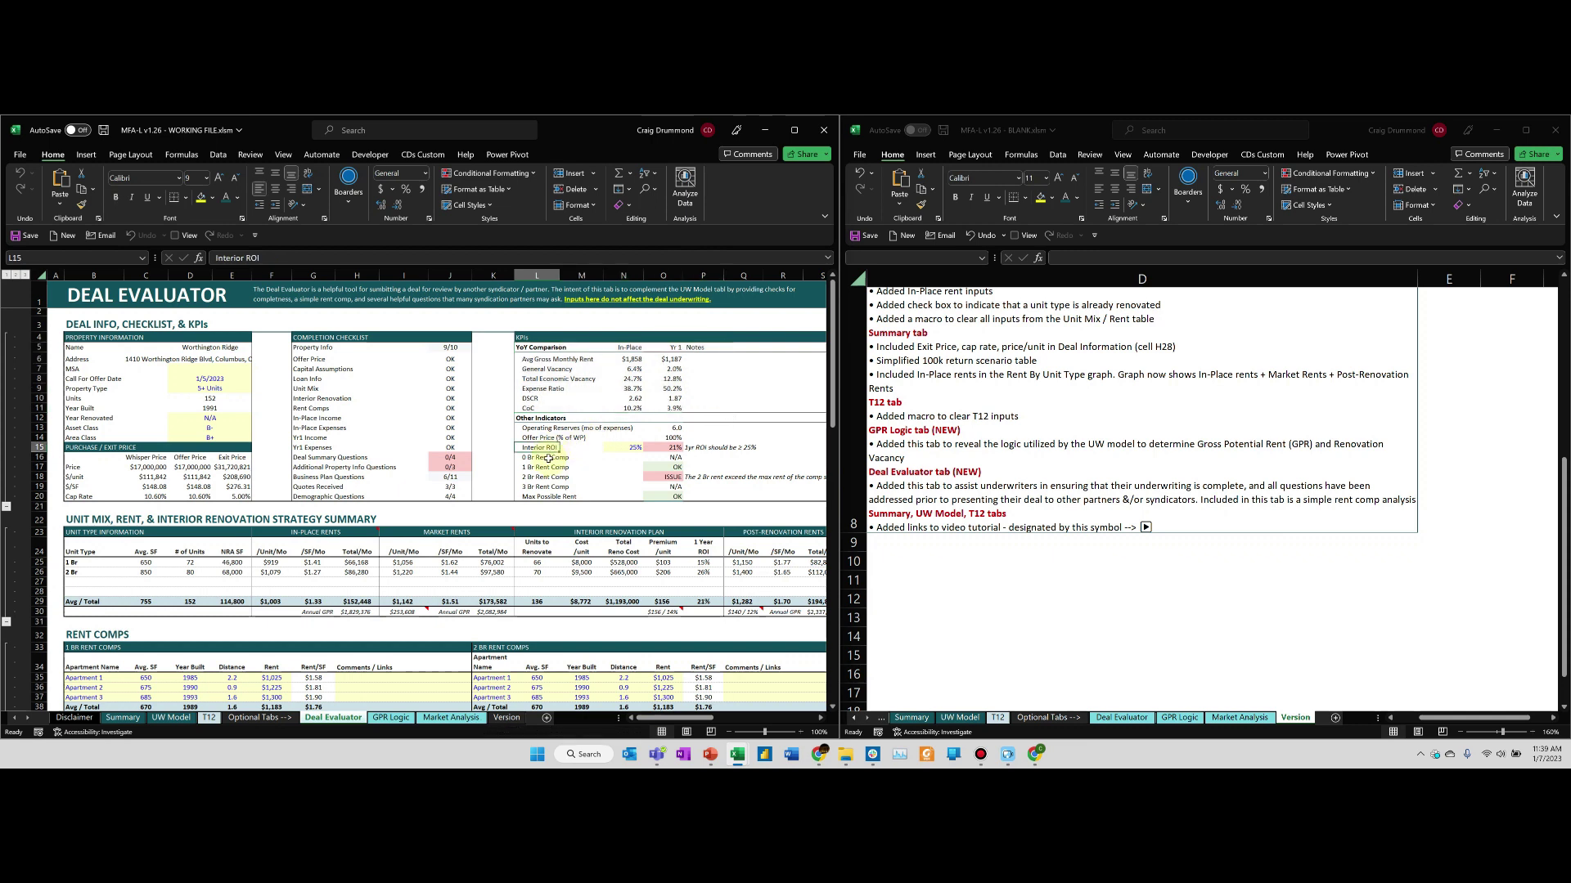
pyautogui.click(630, 360)
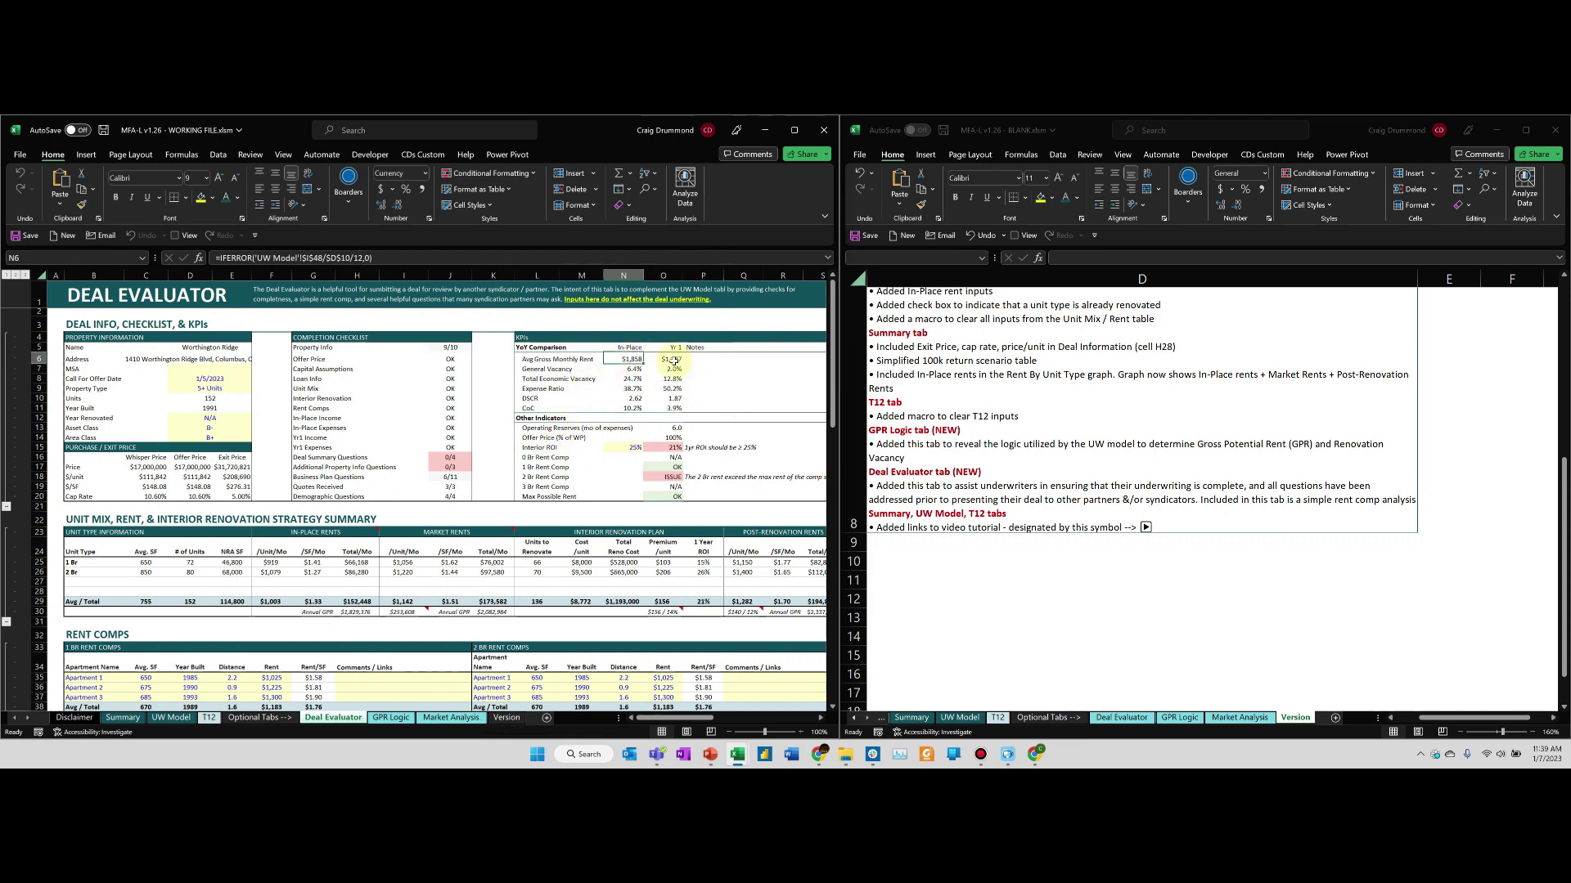
pyautogui.click(629, 370)
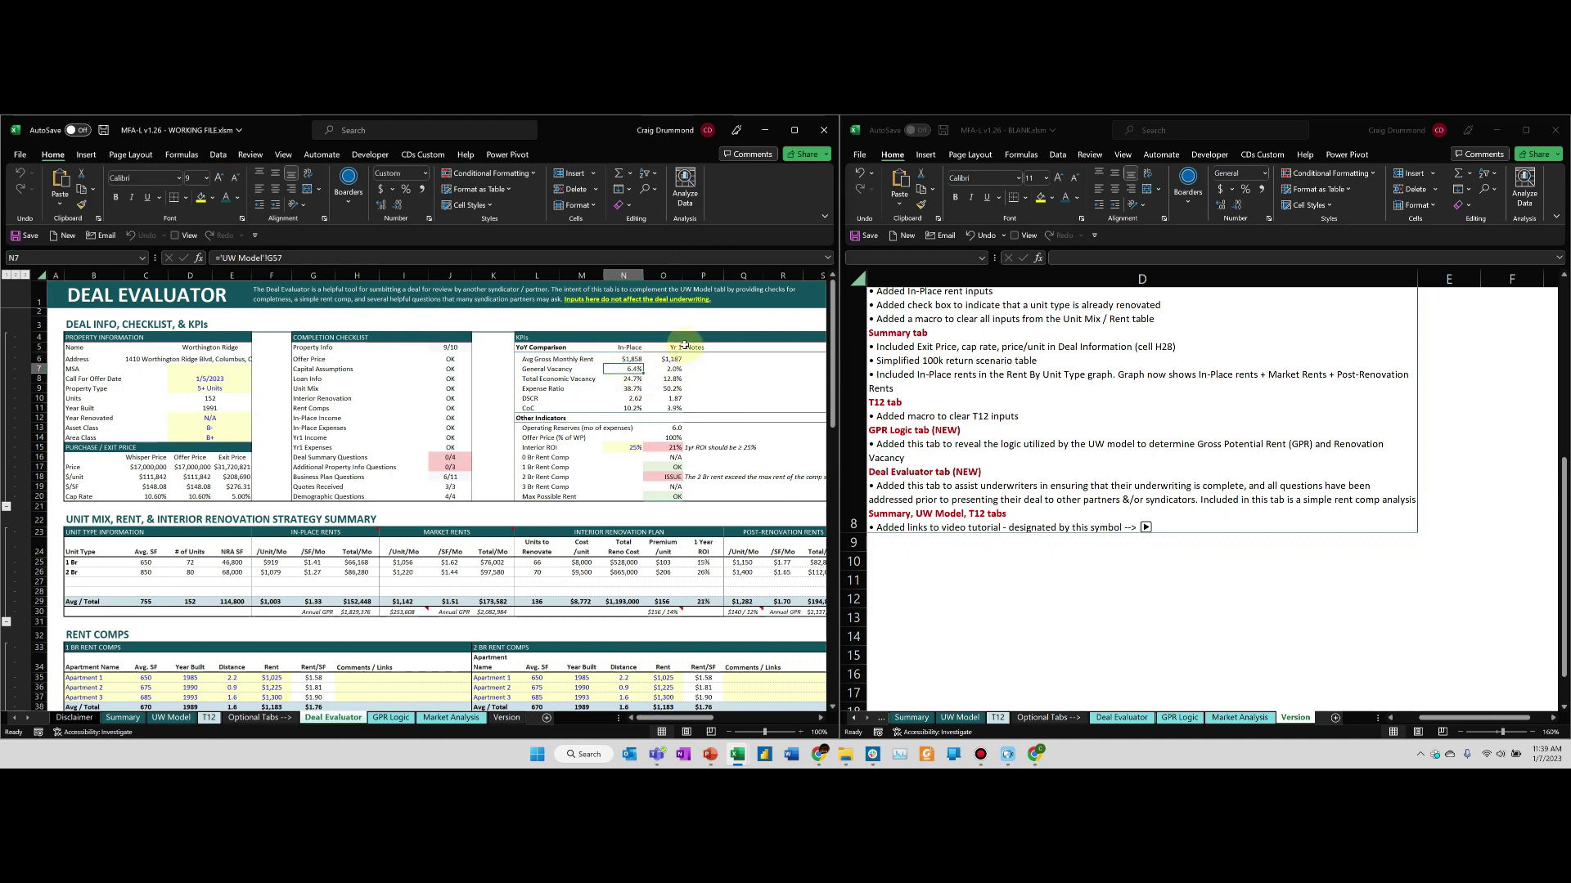
pyautogui.moveTo(672, 348); pyautogui.dragTo(681, 407)
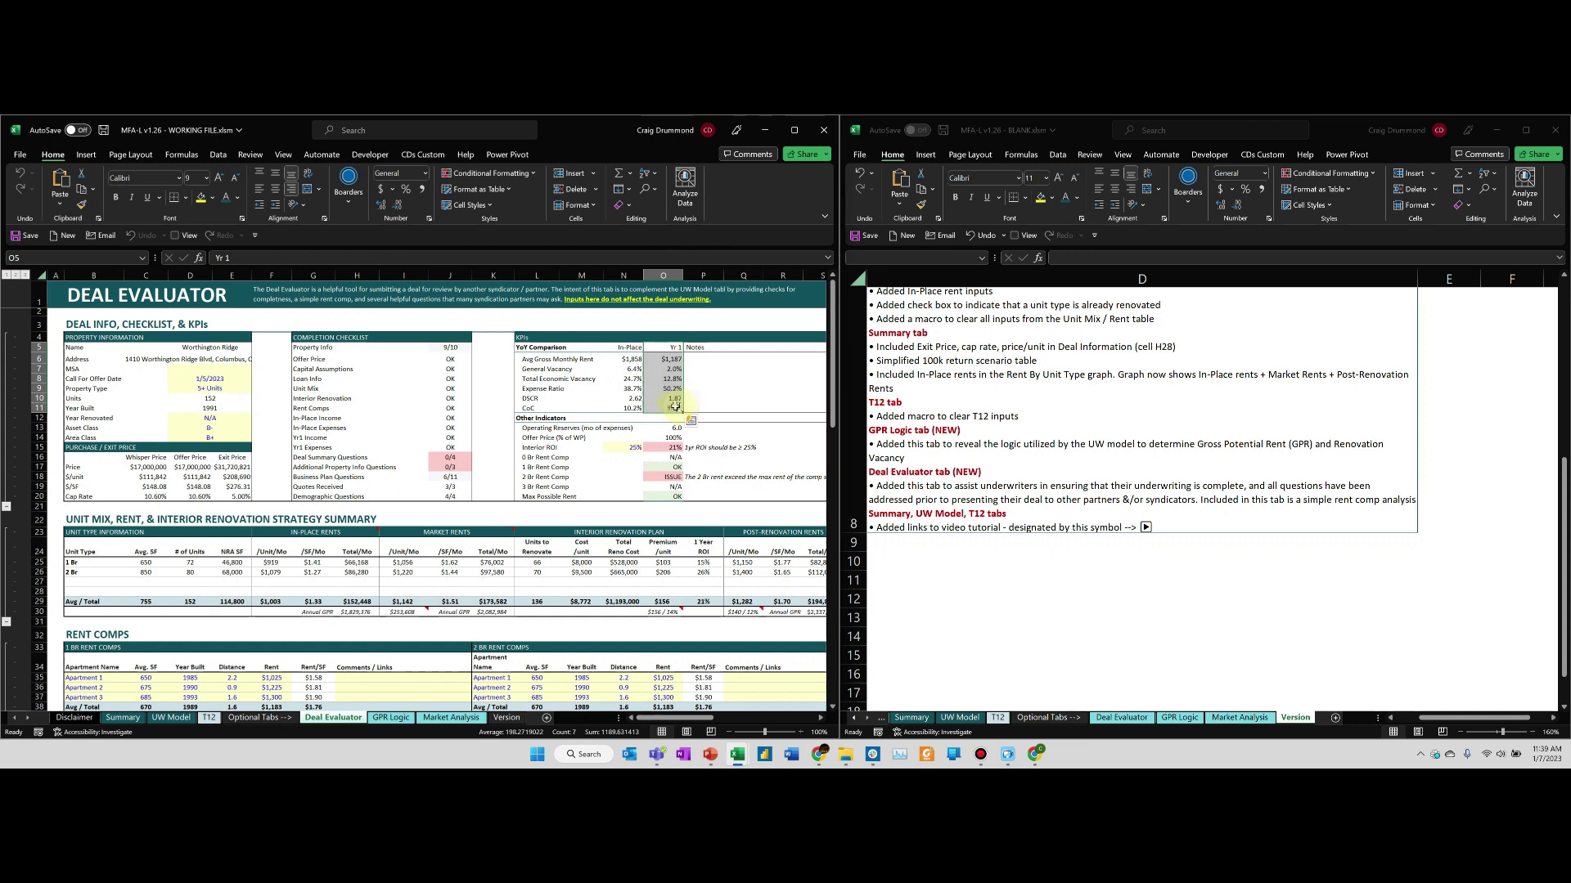
pyautogui.scroll(-3, 501, 484)
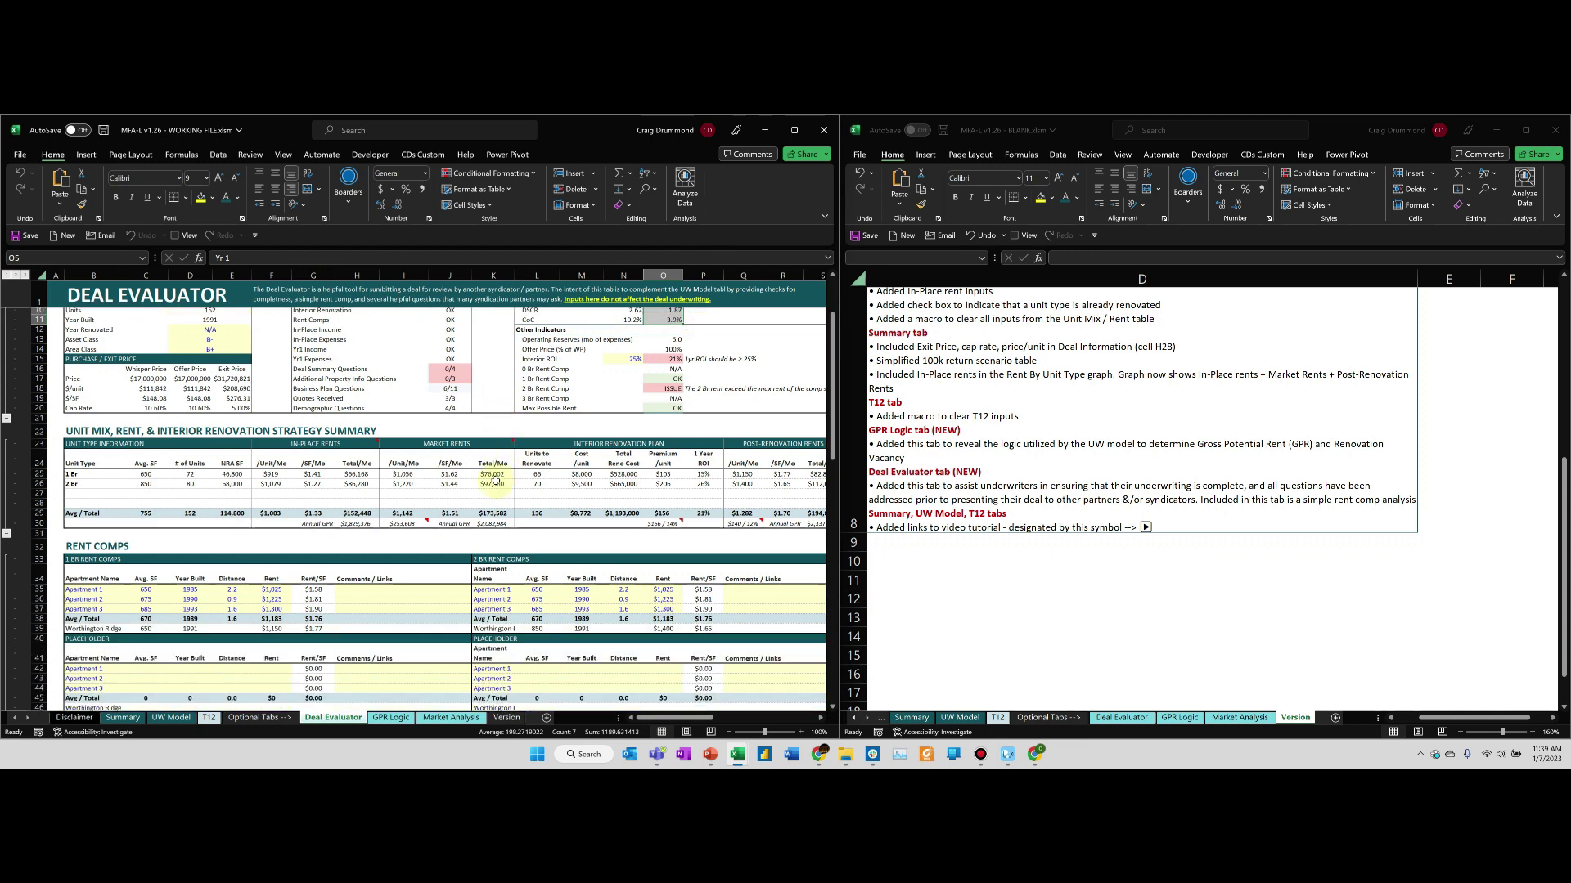
pyautogui.moveTo(74, 435); pyautogui.dragTo(474, 510)
pyautogui.click(449, 493)
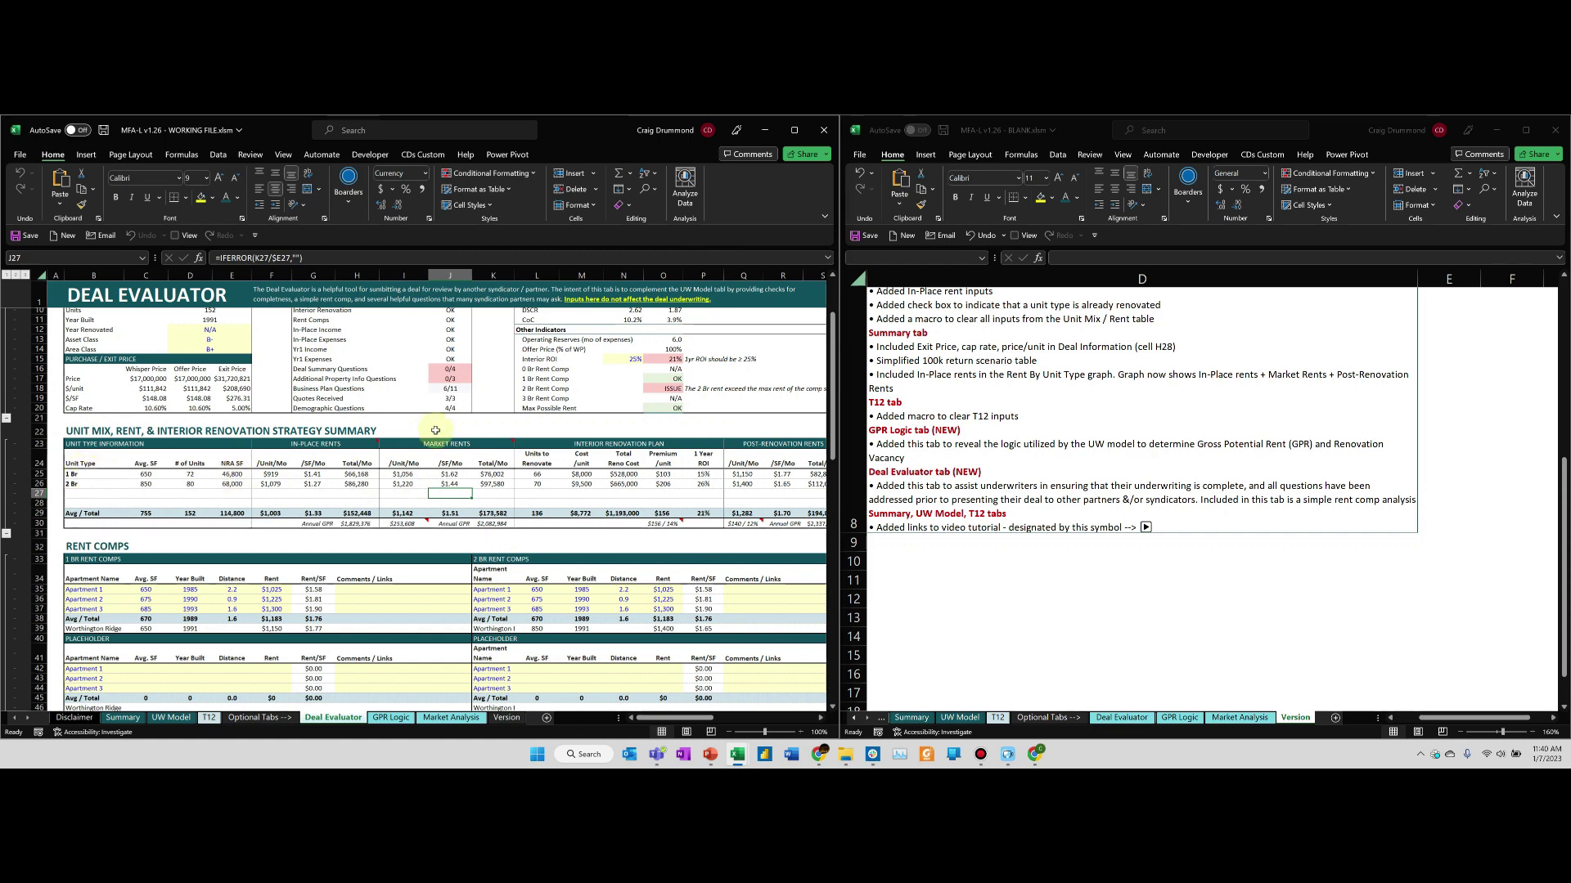
pyautogui.scroll(-5, 439, 427)
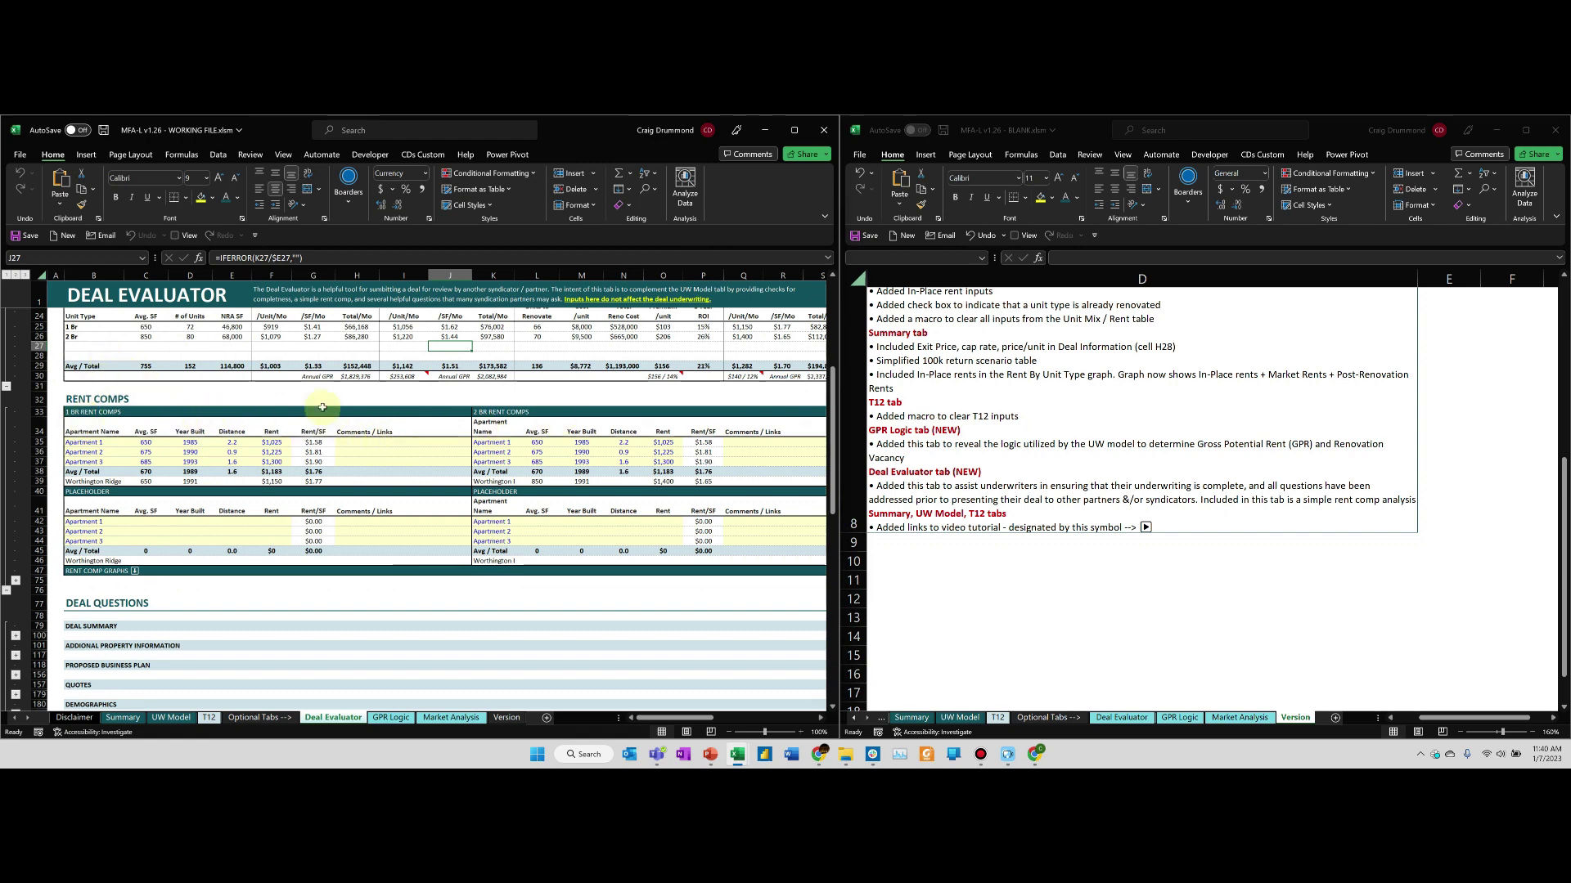
pyautogui.moveTo(72, 327); pyautogui.dragTo(115, 353)
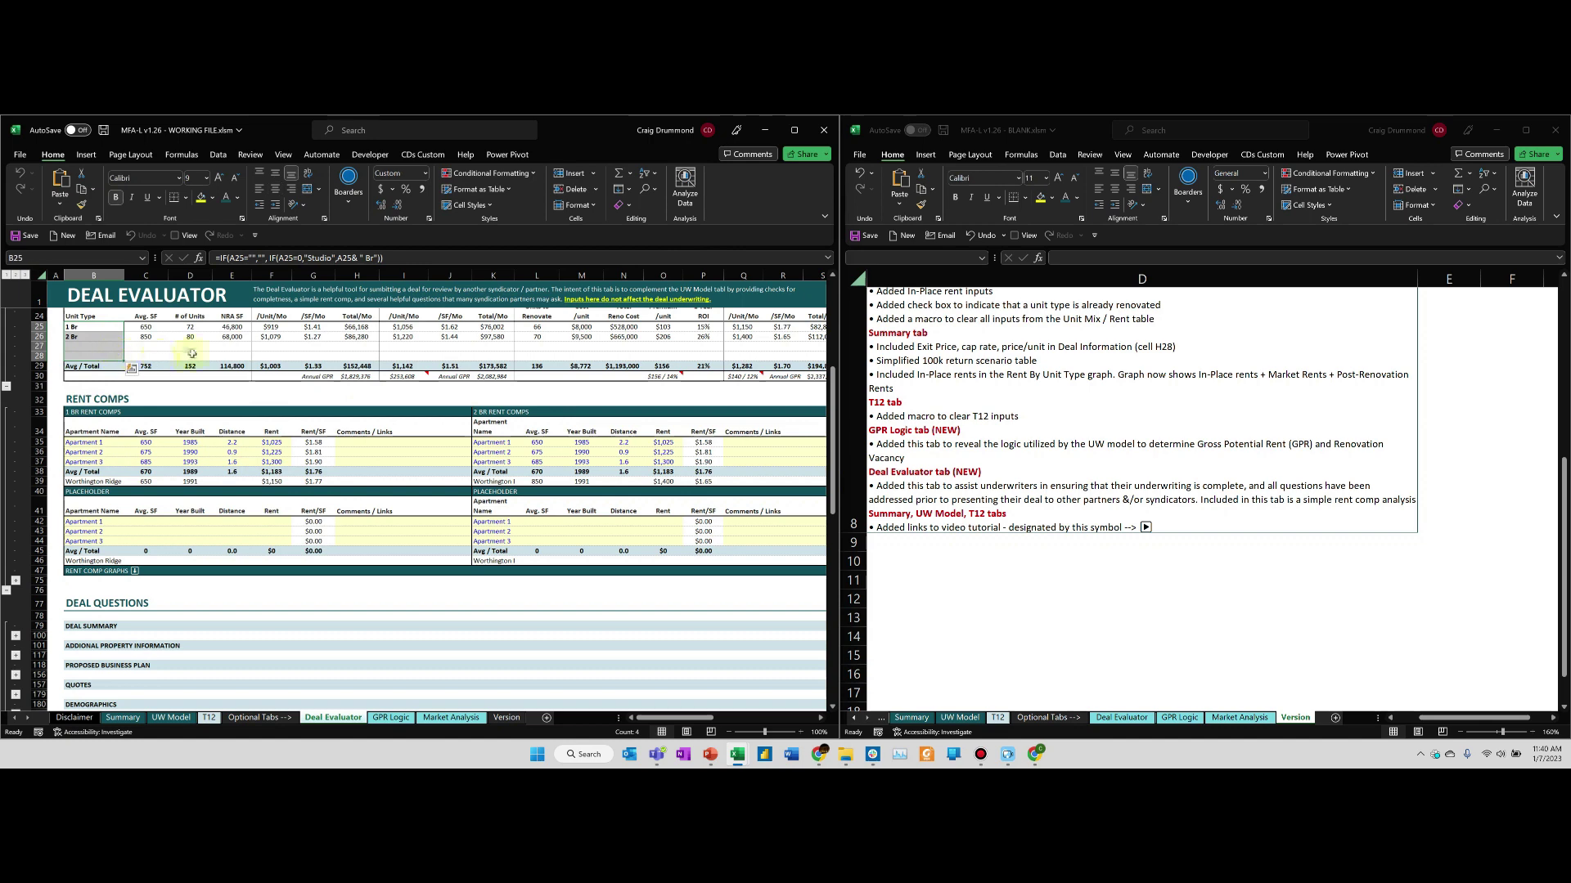
pyautogui.click(78, 412)
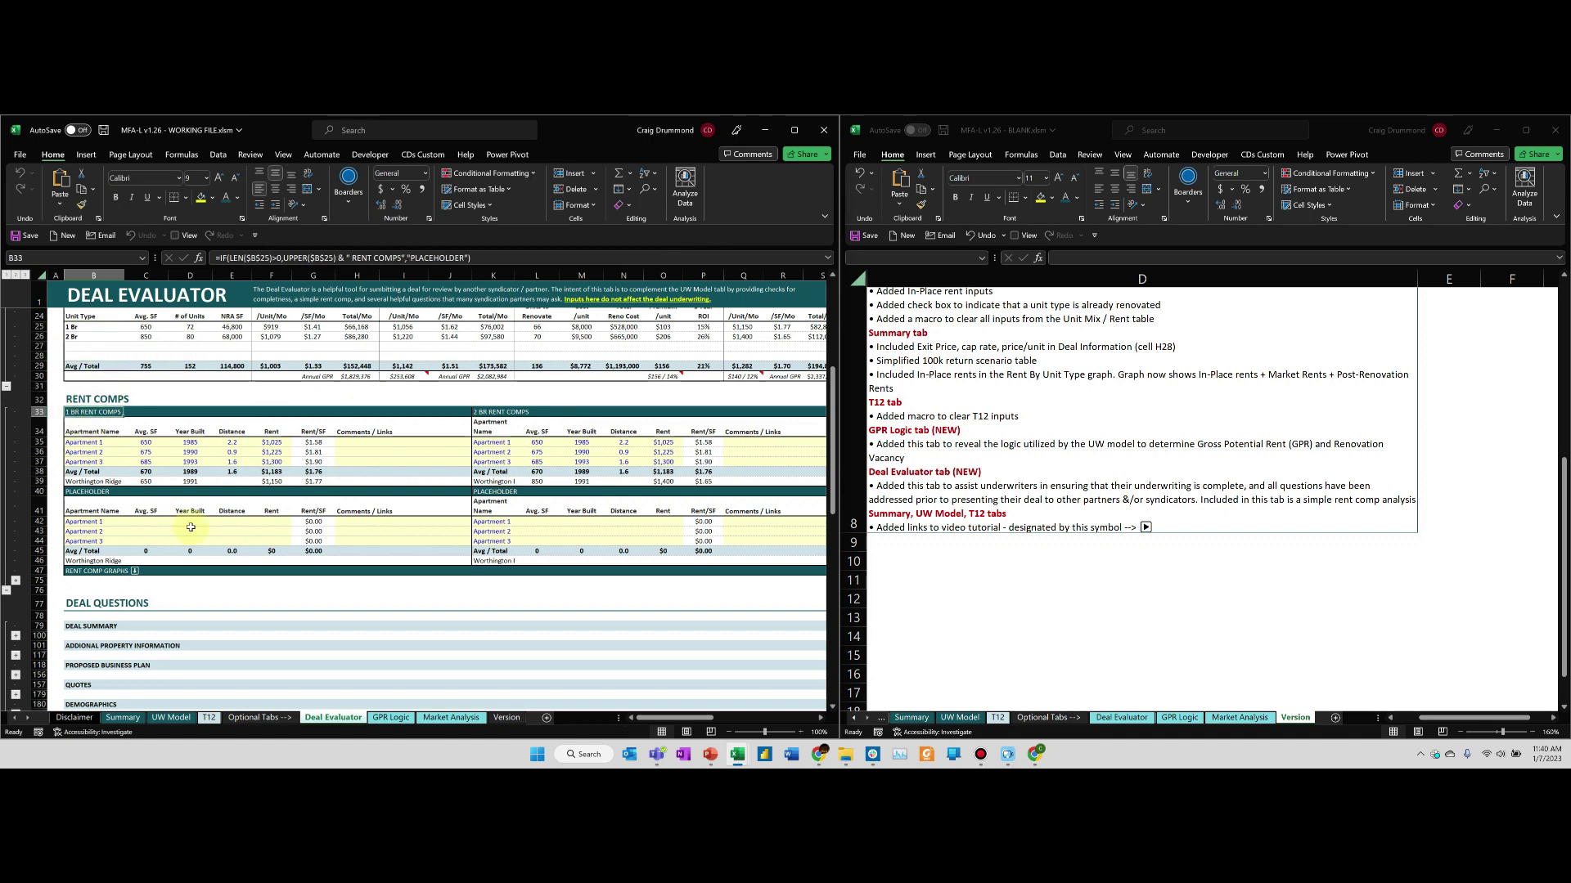
pyautogui.moveTo(86, 443); pyautogui.dragTo(274, 463)
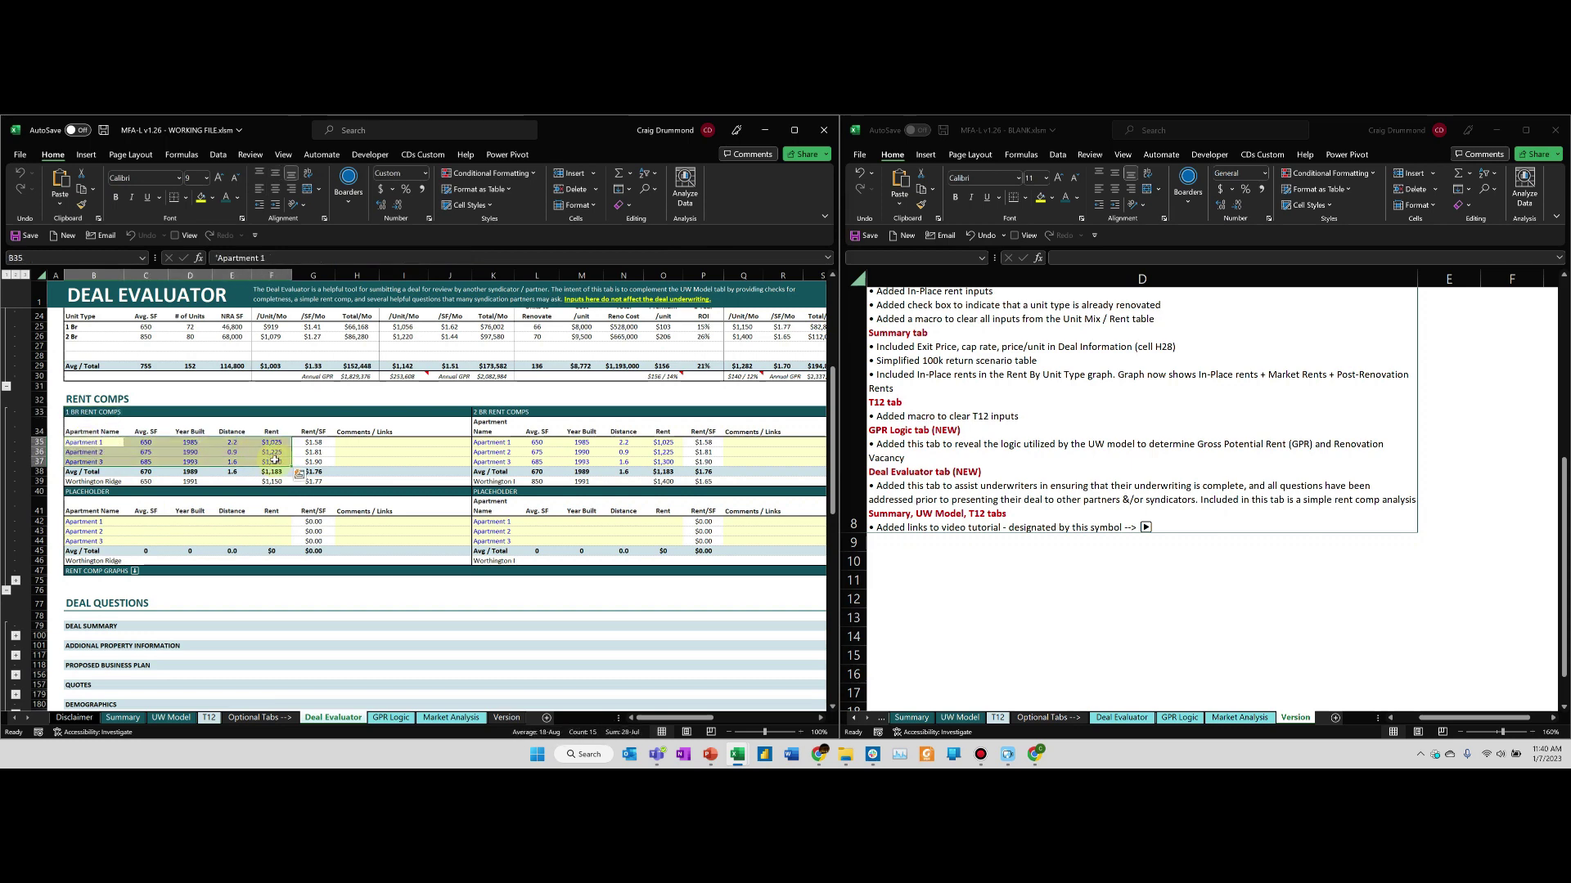
pyautogui.moveTo(141, 441); pyautogui.dragTo(263, 458)
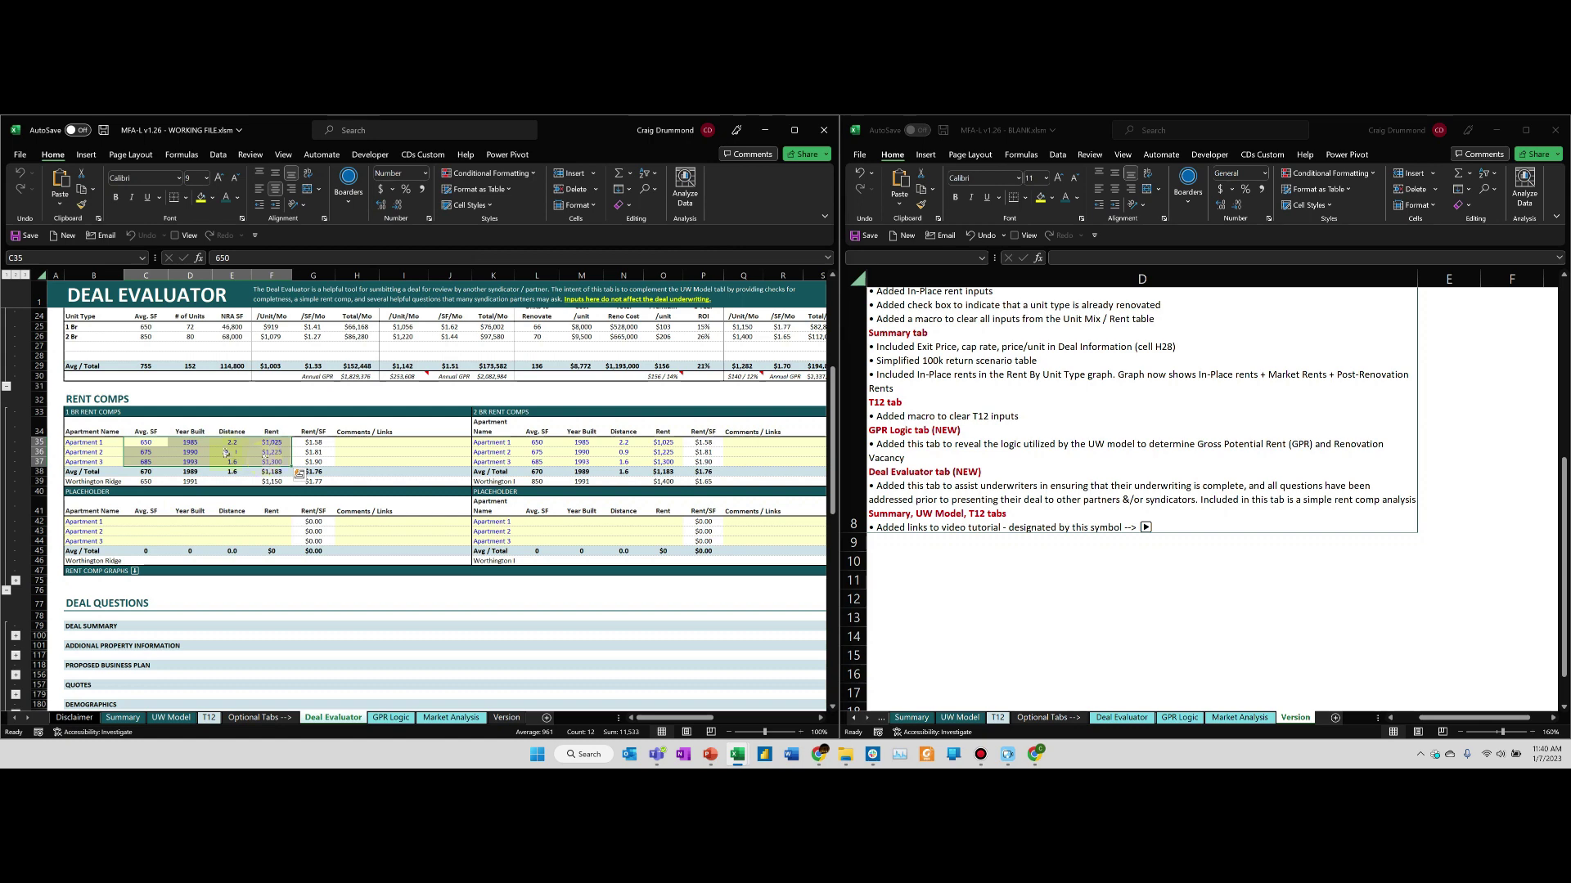
pyautogui.moveTo(95, 482); pyautogui.dragTo(332, 489)
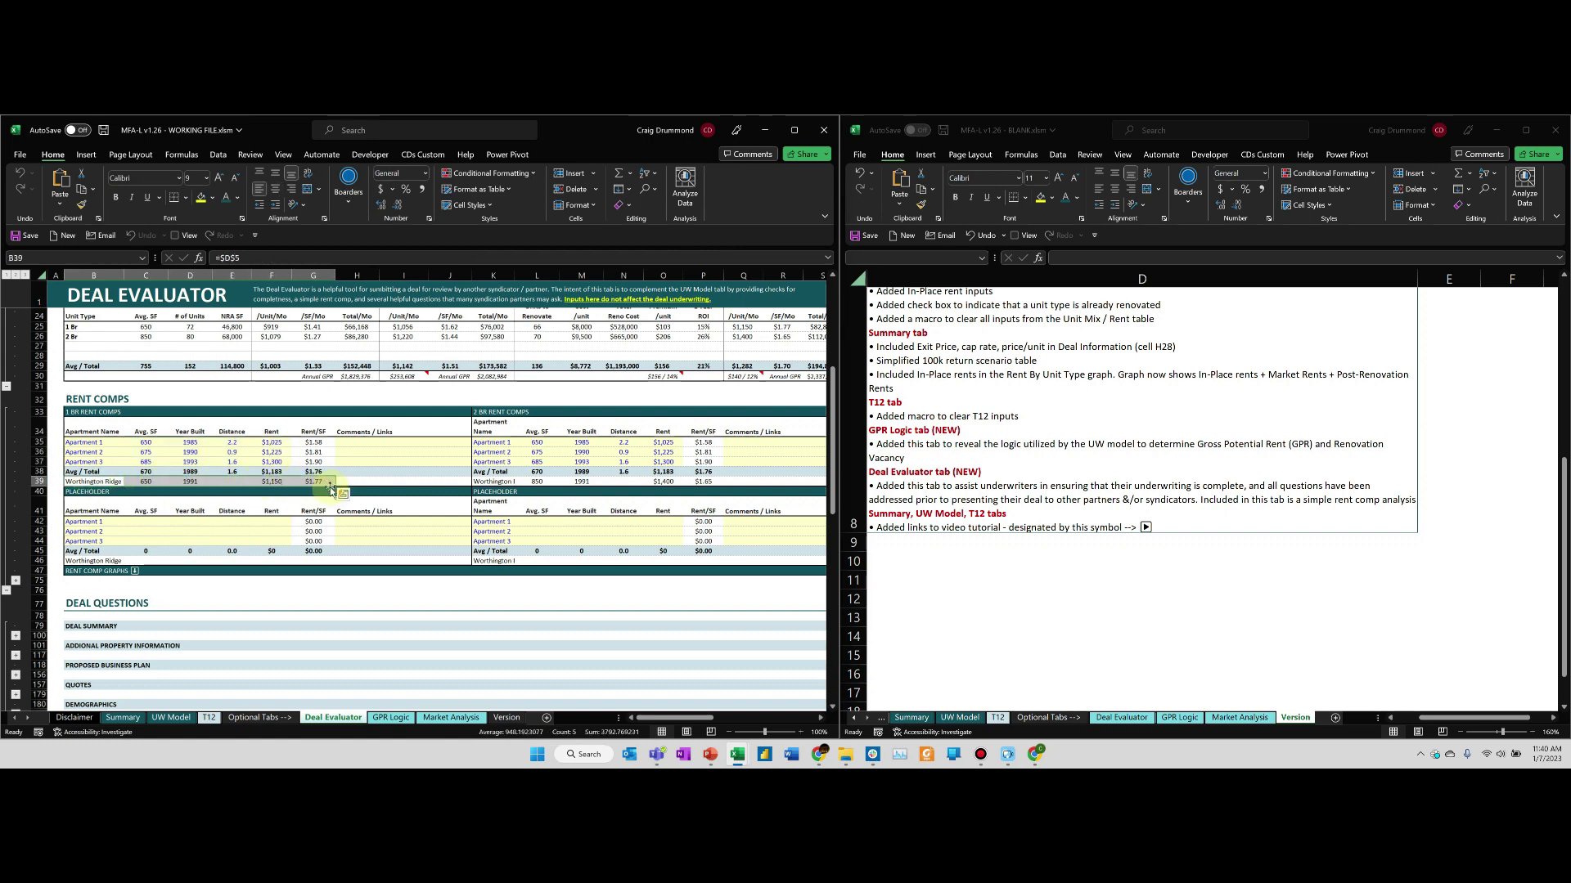
pyautogui.click(16, 579)
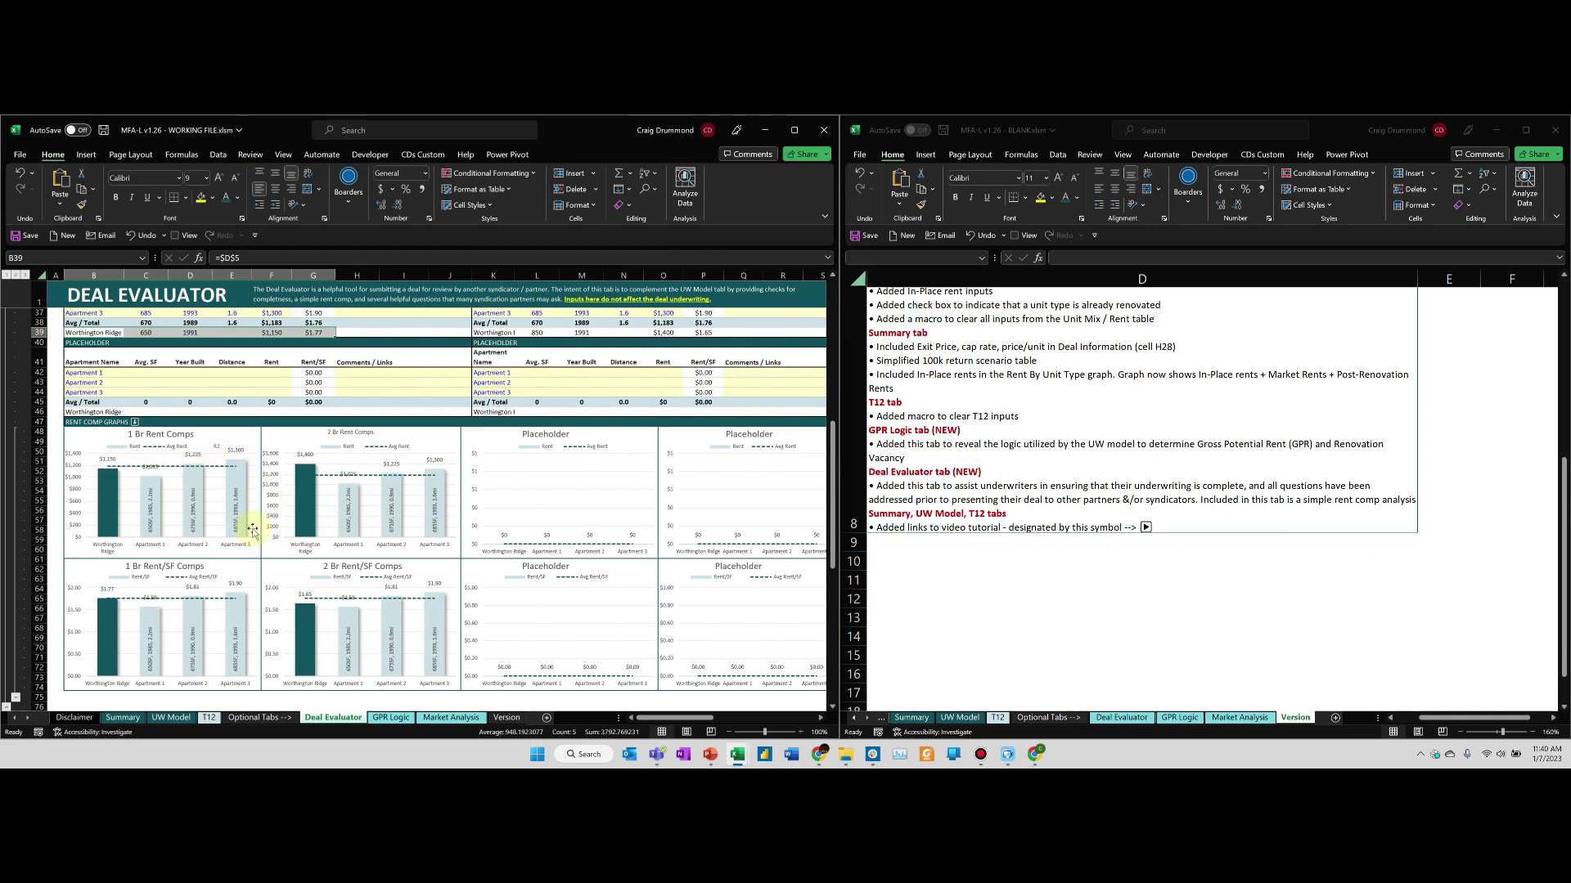
# Collapse the rent comp graphs group and then the entire Rent Comps section
pyautogui.scroll(1, 293, 527)
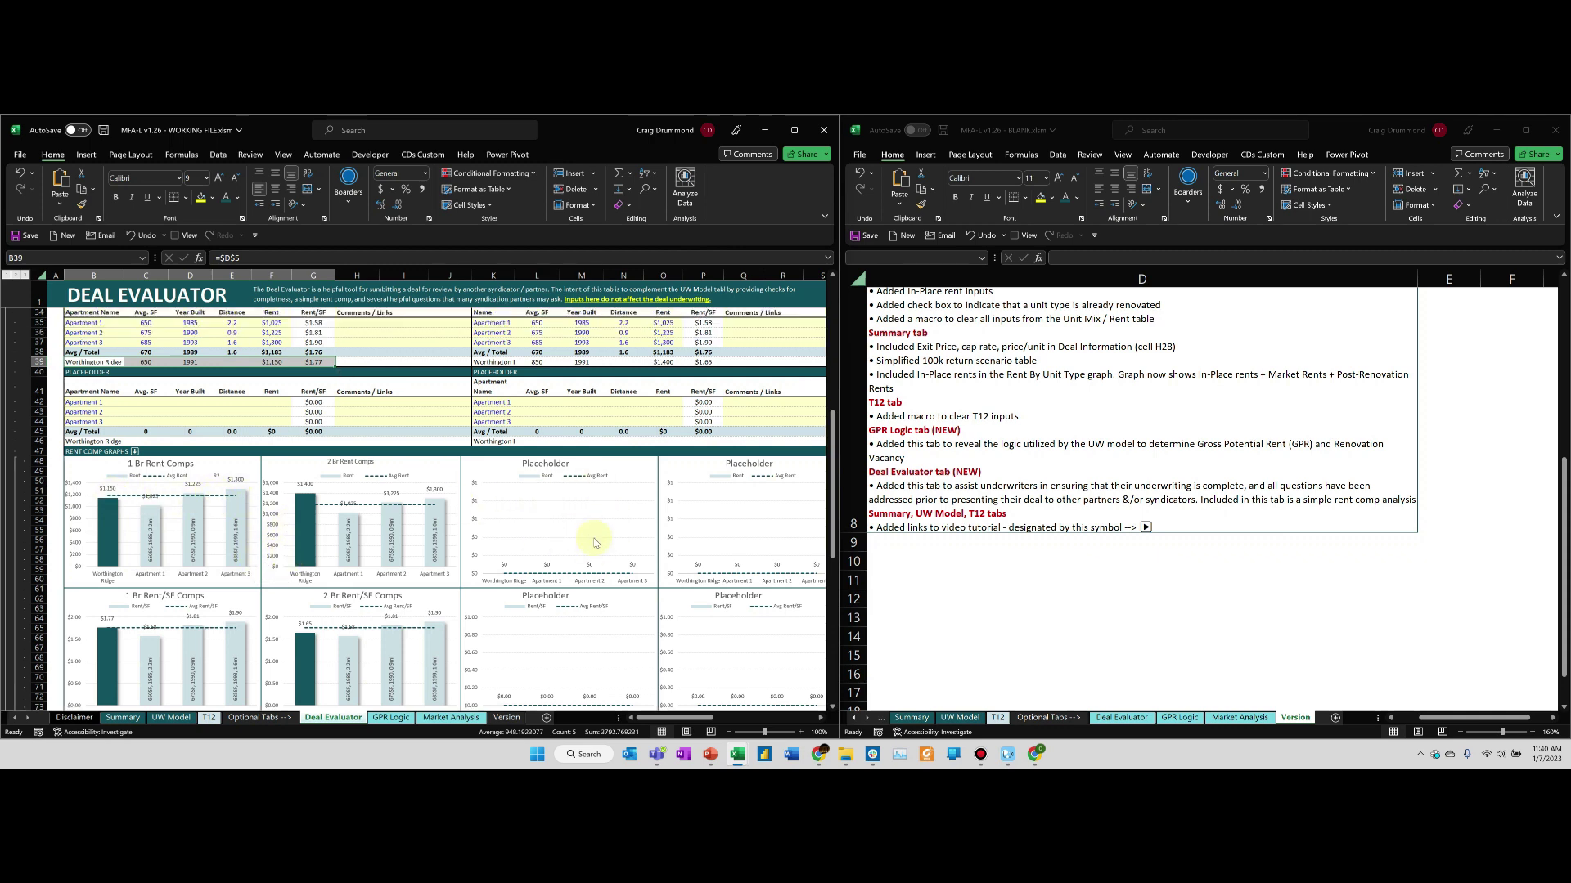
pyautogui.click(15, 682)
pyautogui.scroll(3, 104, 638)
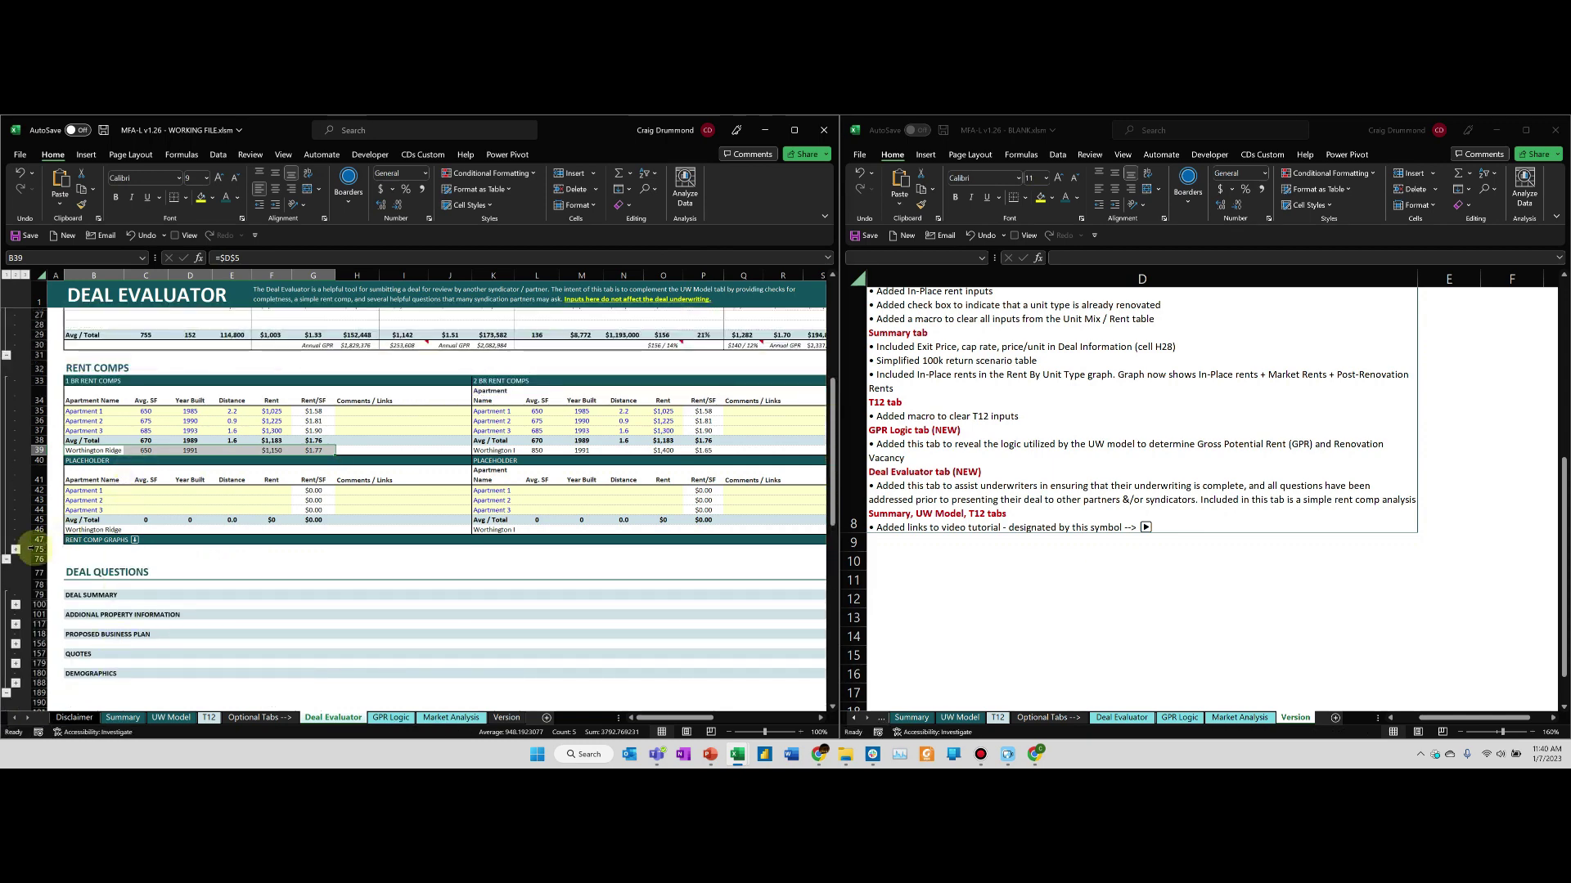
pyautogui.click(10, 560)
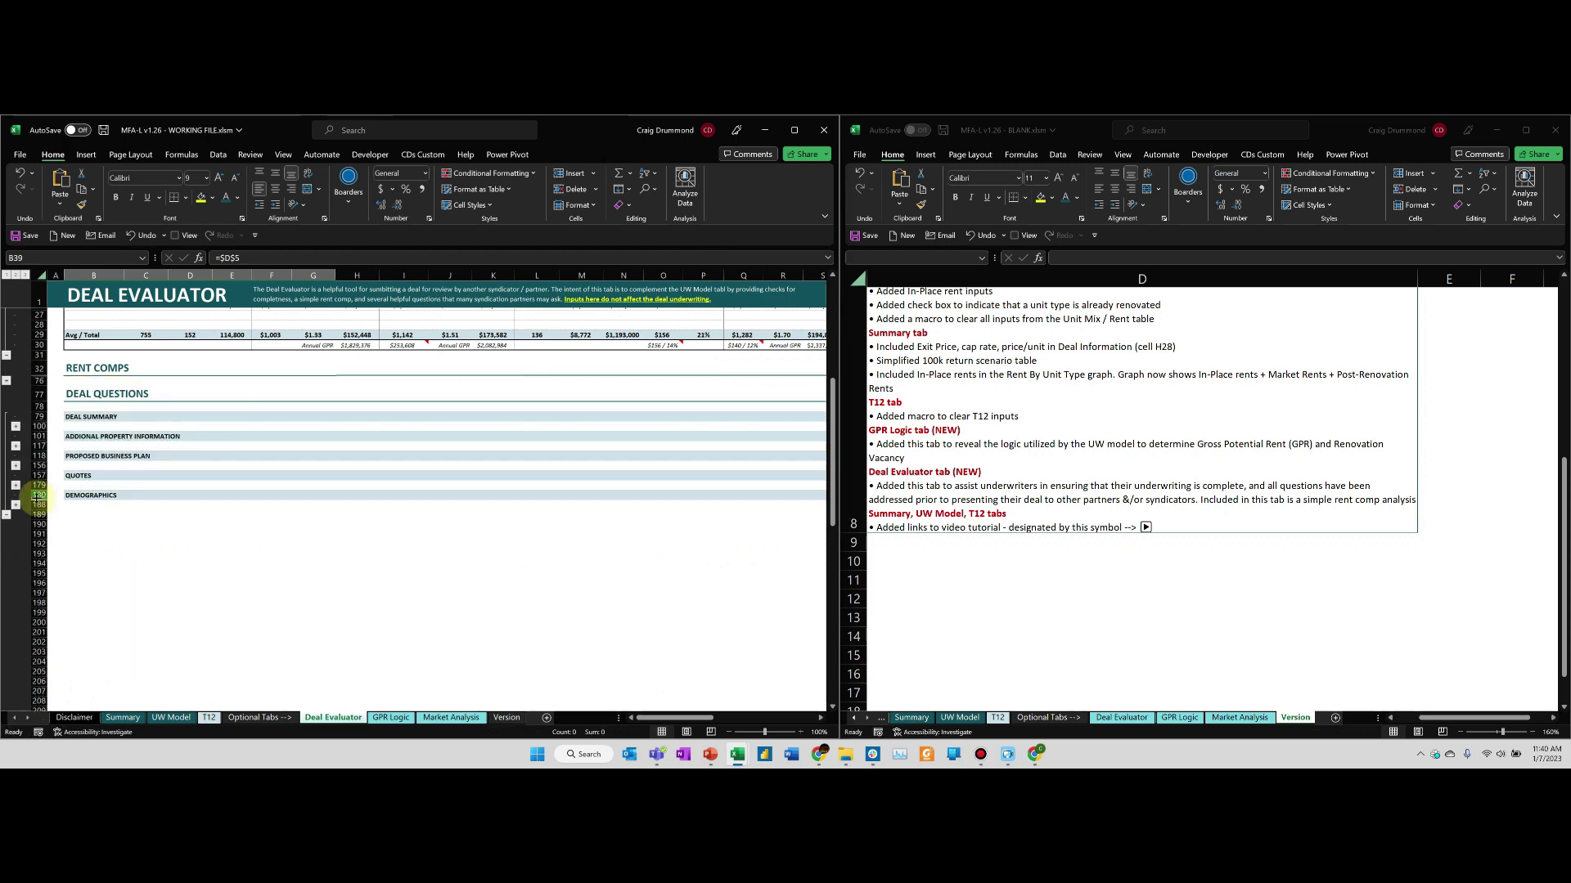
# Expand all outline groups and scroll down to the business plan answer in C121
pyautogui.click(25, 275)
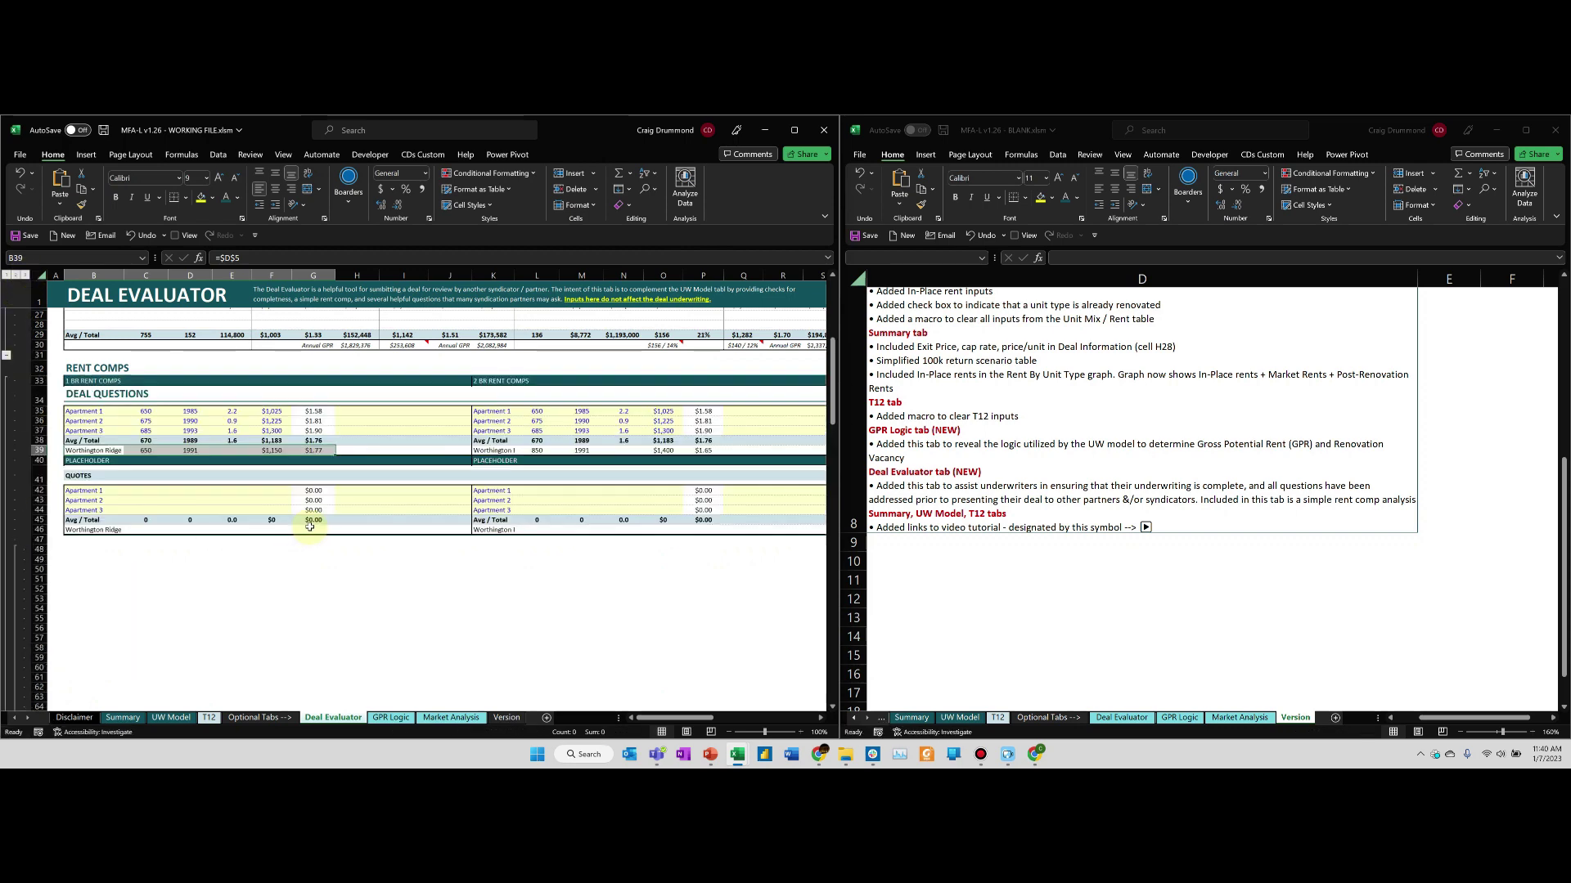
pyautogui.scroll(-10, 356, 517)
pyautogui.scroll(-4, 356, 517)
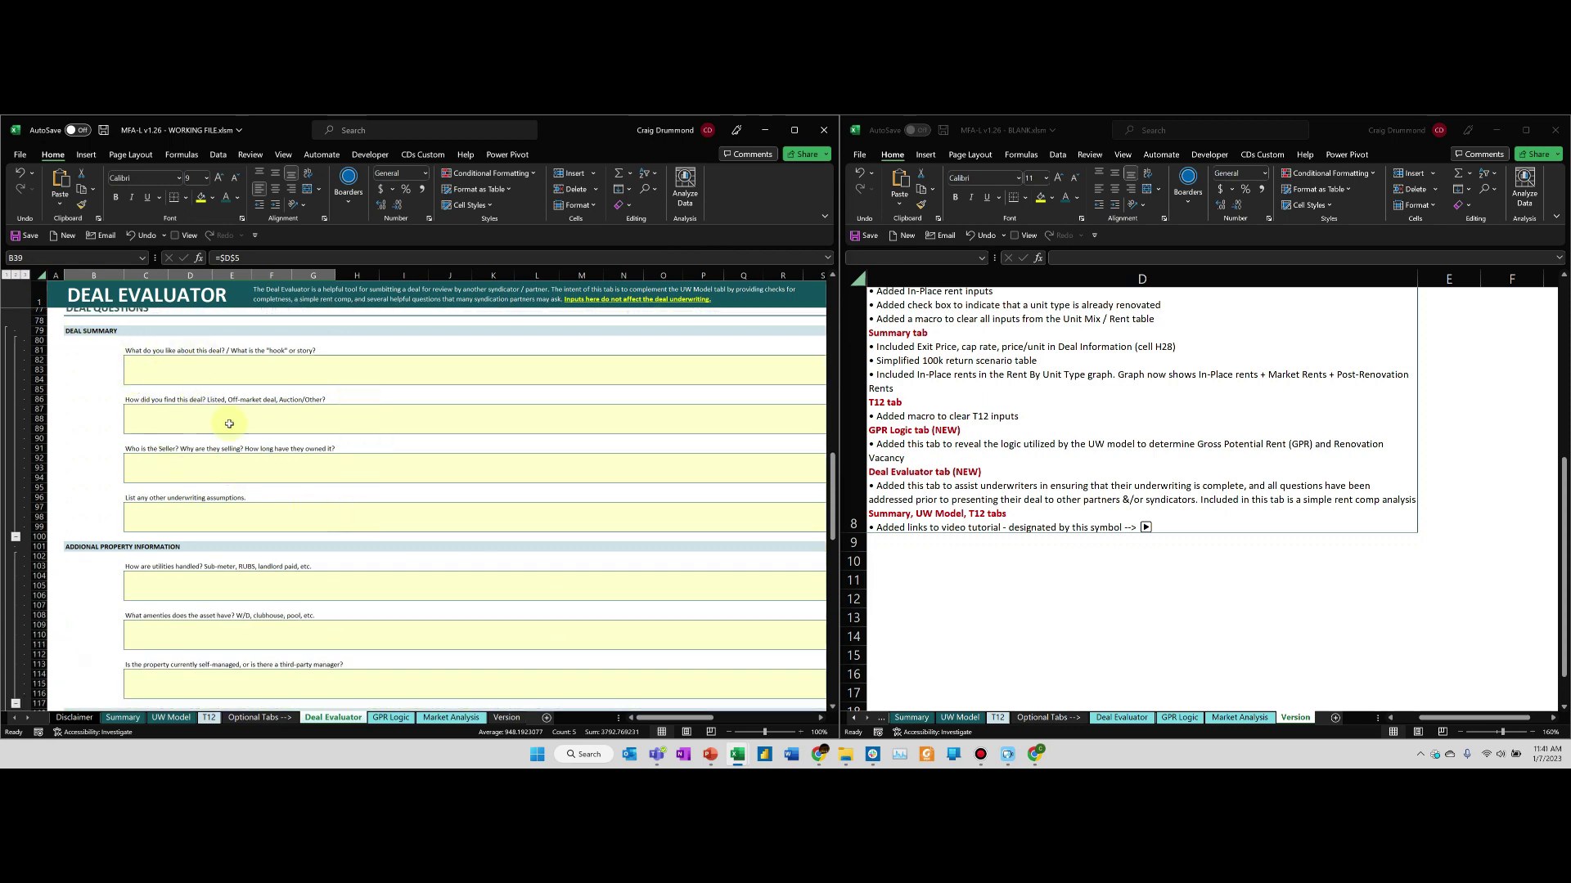
pyautogui.scroll(-3, 262, 449)
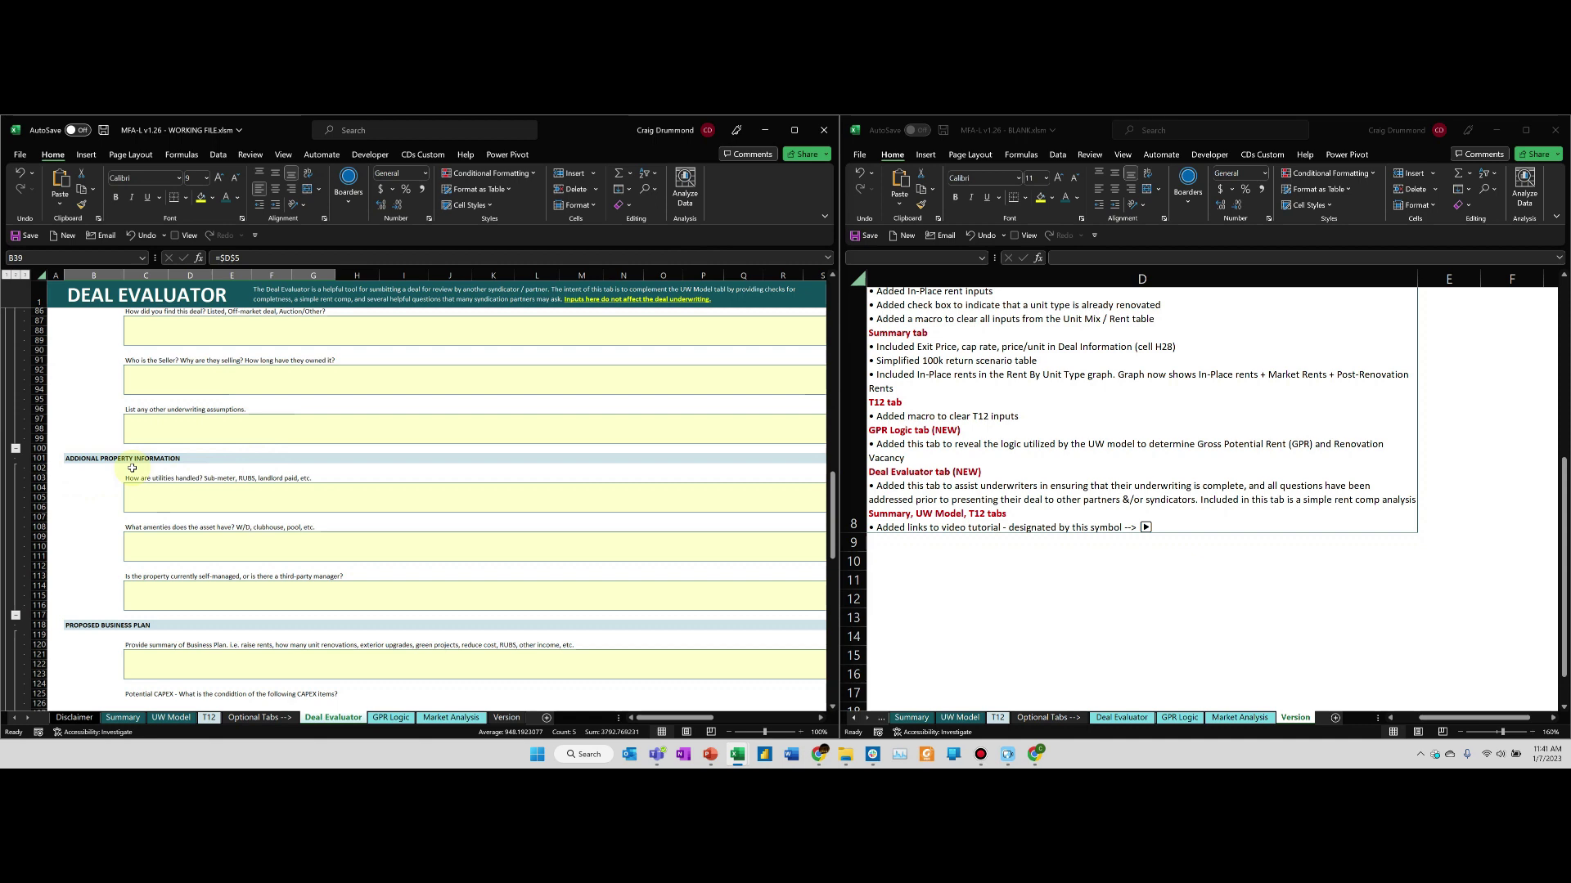
pyautogui.scroll(-5, 132, 468)
pyautogui.click(146, 514)
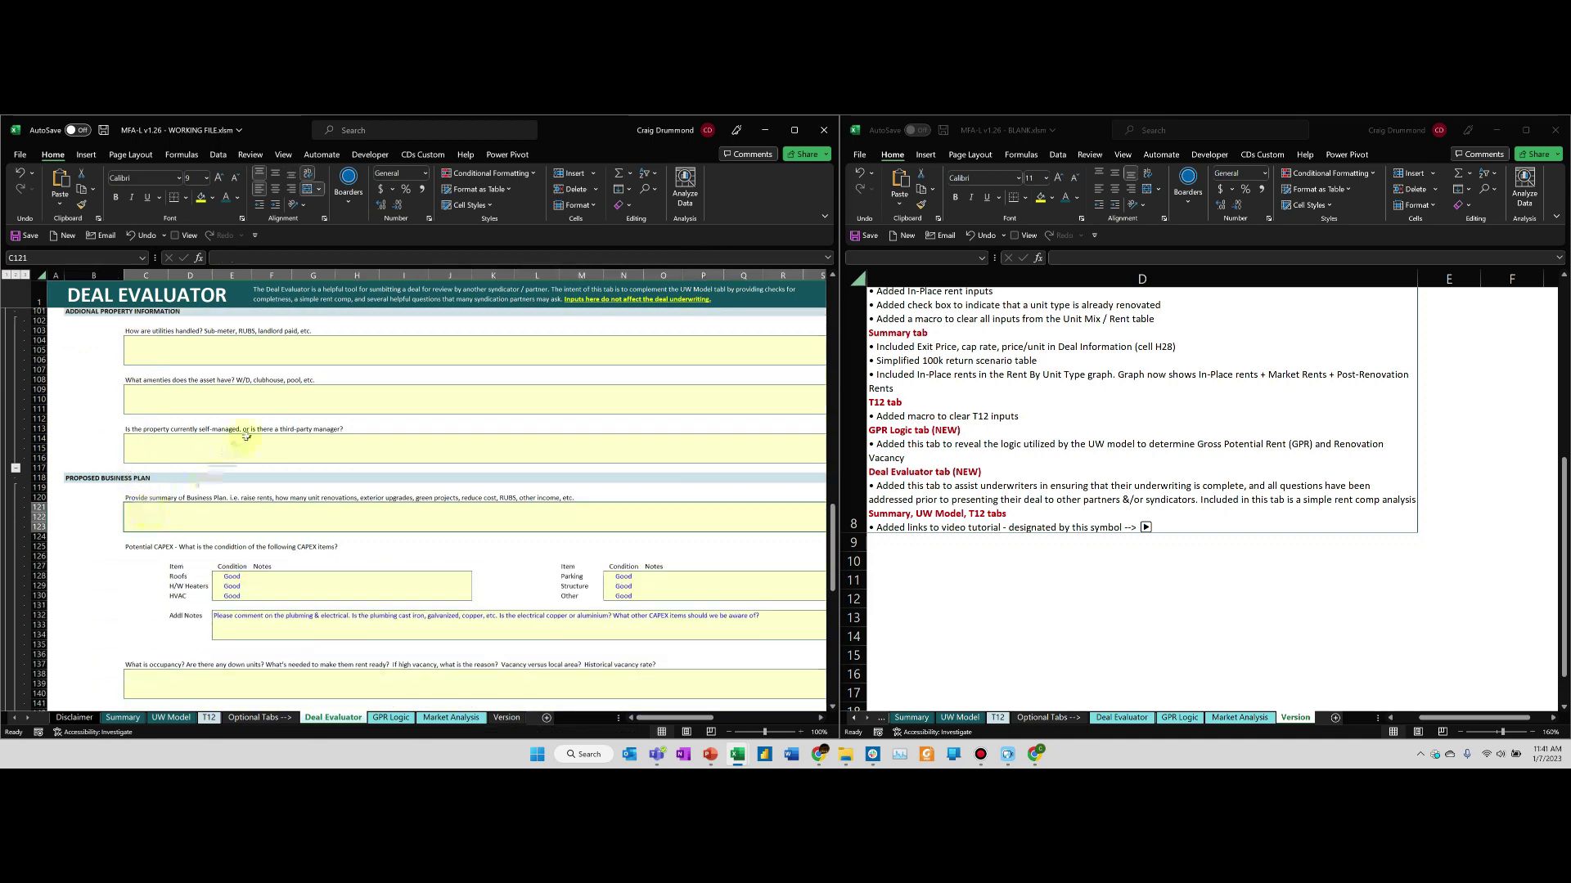
pyautogui.scroll(-4, 246, 436)
# Review the property condition answers (Roofs through Other), expense ratio and property taxes
pyautogui.moveTo(232, 456); pyautogui.dragTo(232, 480)
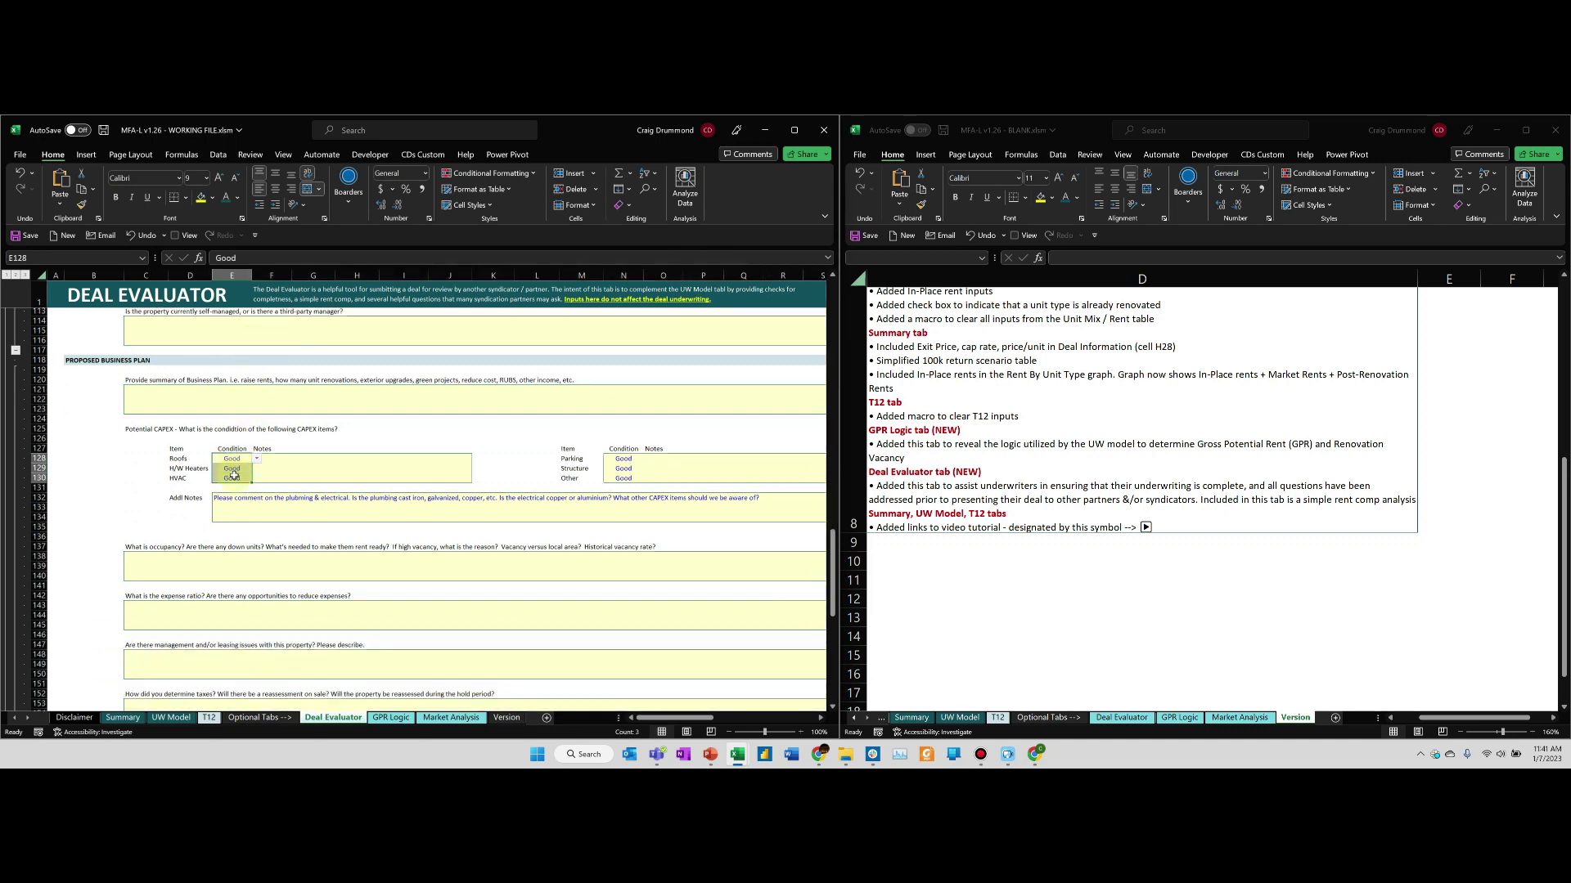
pyautogui.moveTo(623, 460); pyautogui.dragTo(626, 481)
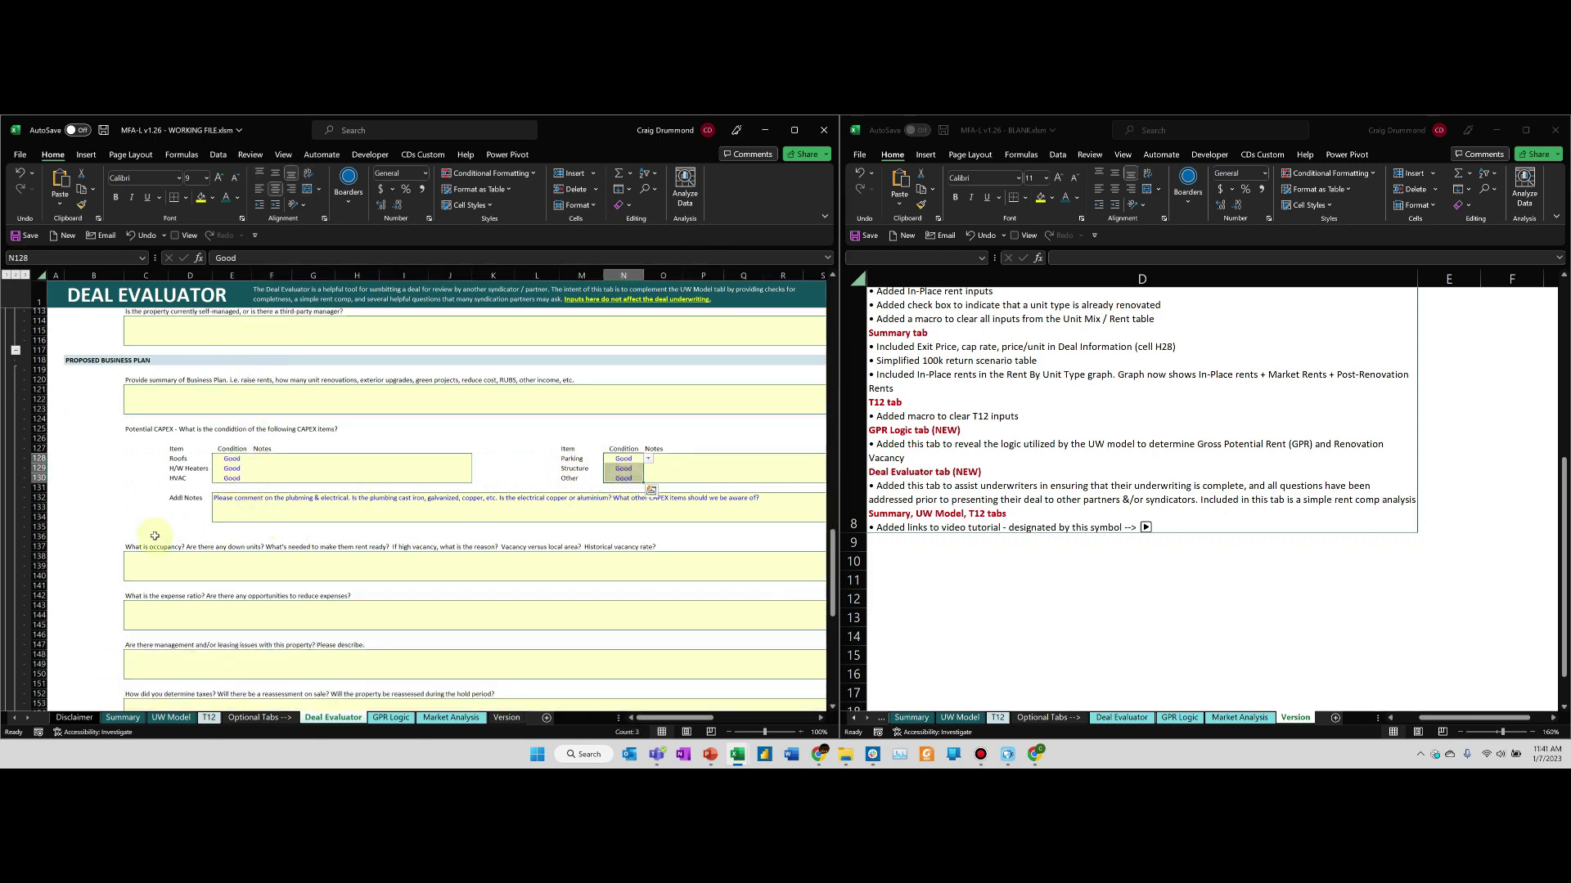
pyautogui.scroll(-4, 151, 536)
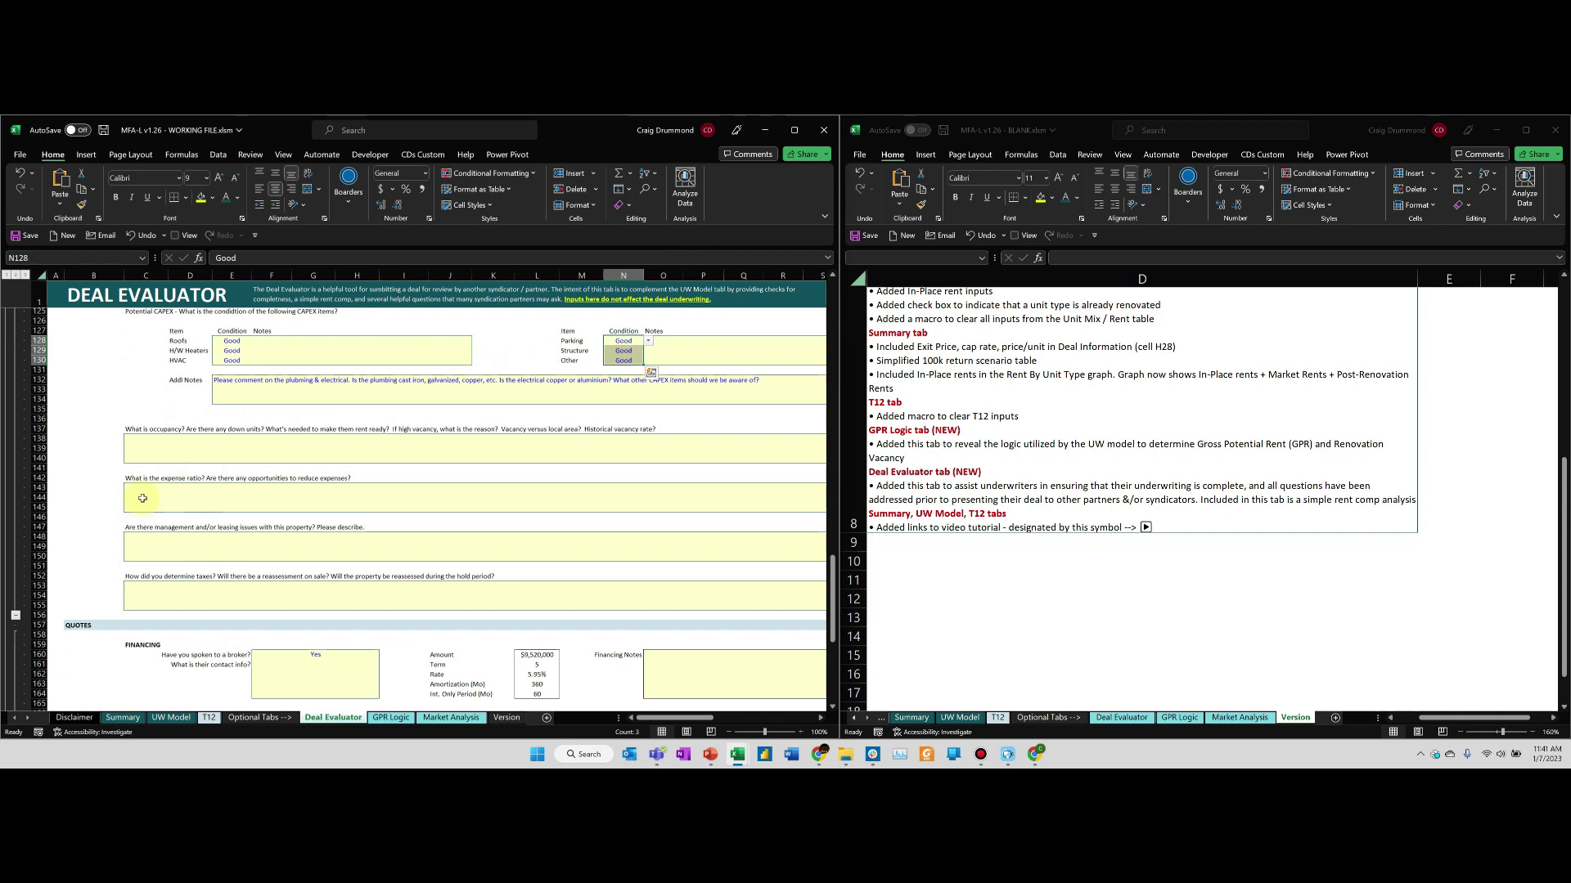
pyautogui.click(144, 500)
pyautogui.scroll(-2, 164, 539)
pyautogui.click(169, 547)
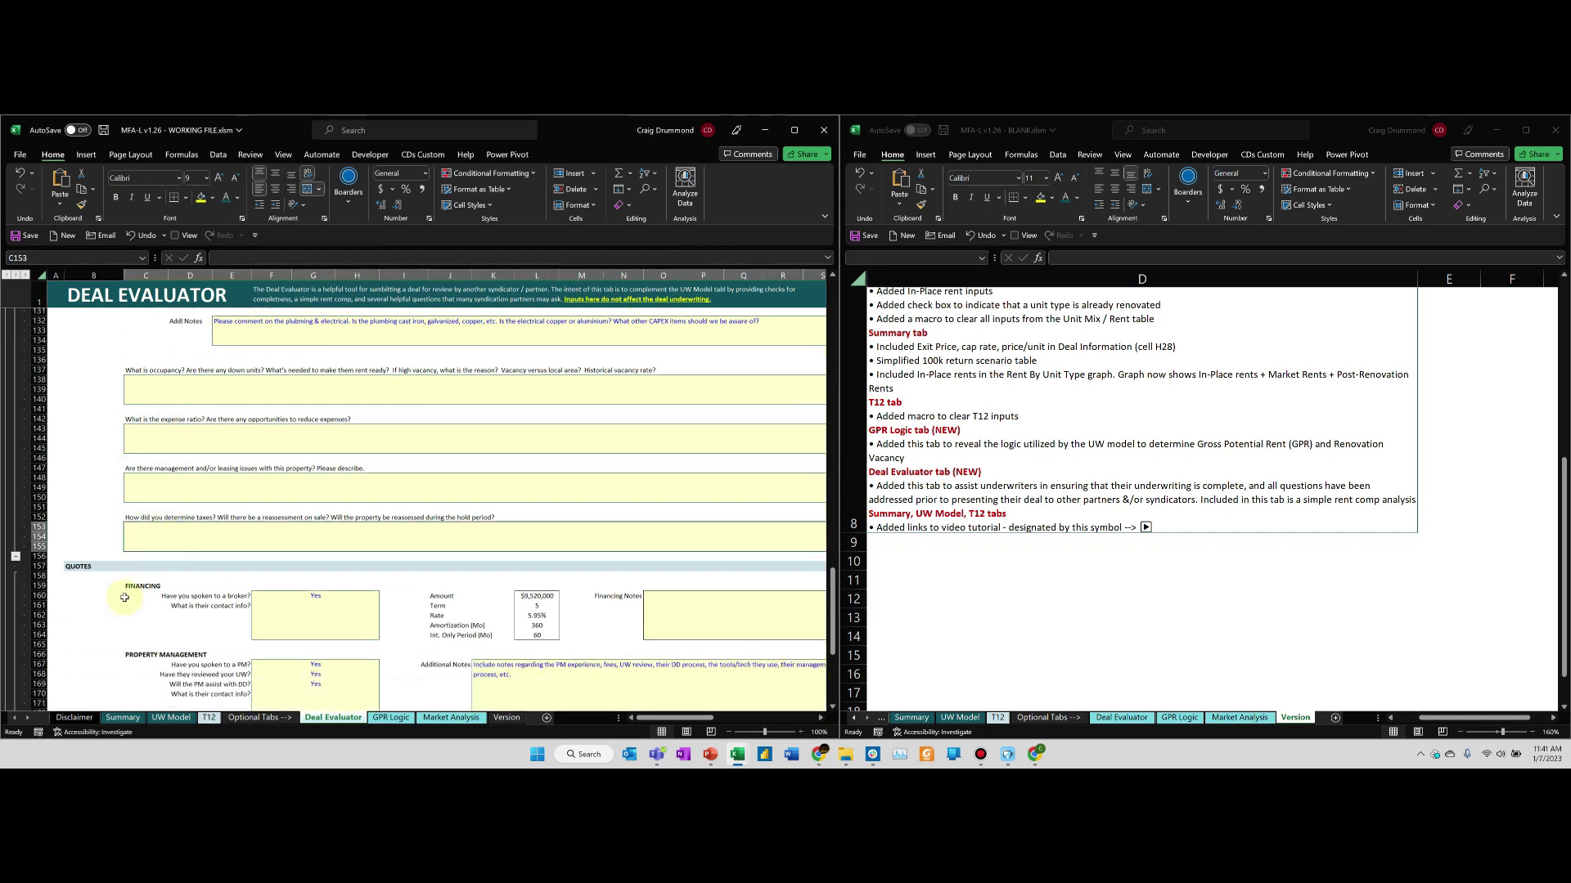
pyautogui.scroll(-7, 124, 598)
# Review the Financing, Property Management and Insurance quote blocks and the demographics answers
pyautogui.click(143, 380)
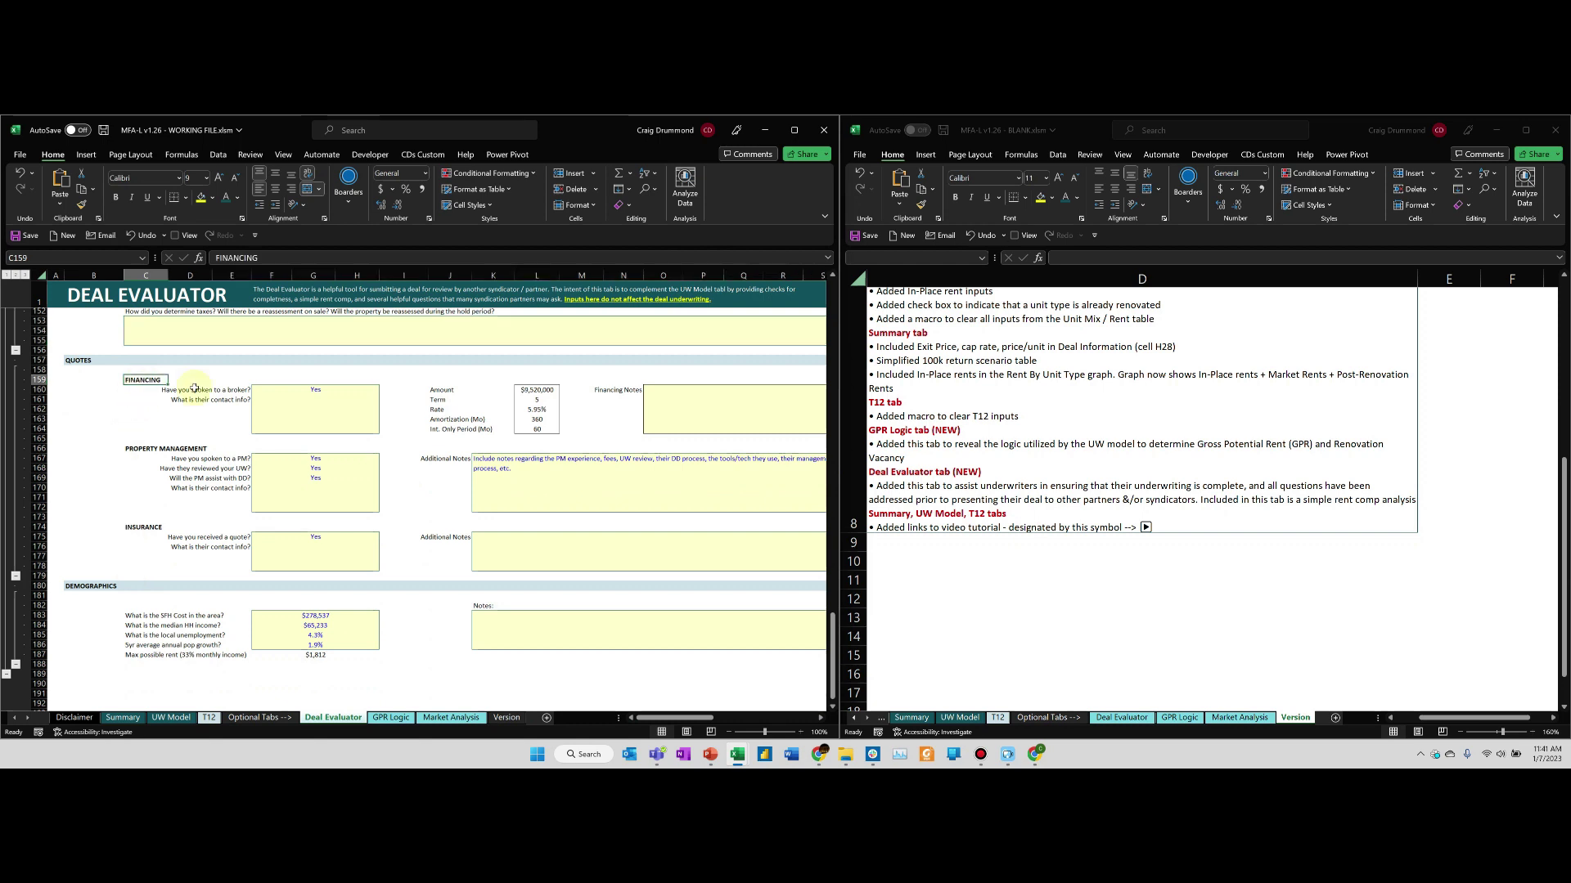
pyautogui.moveTo(194, 387); pyautogui.dragTo(333, 409)
pyautogui.moveTo(164, 449); pyautogui.dragTo(306, 492)
pyautogui.moveTo(139, 528); pyautogui.dragTo(321, 618)
pyautogui.scroll(-1, 316, 579)
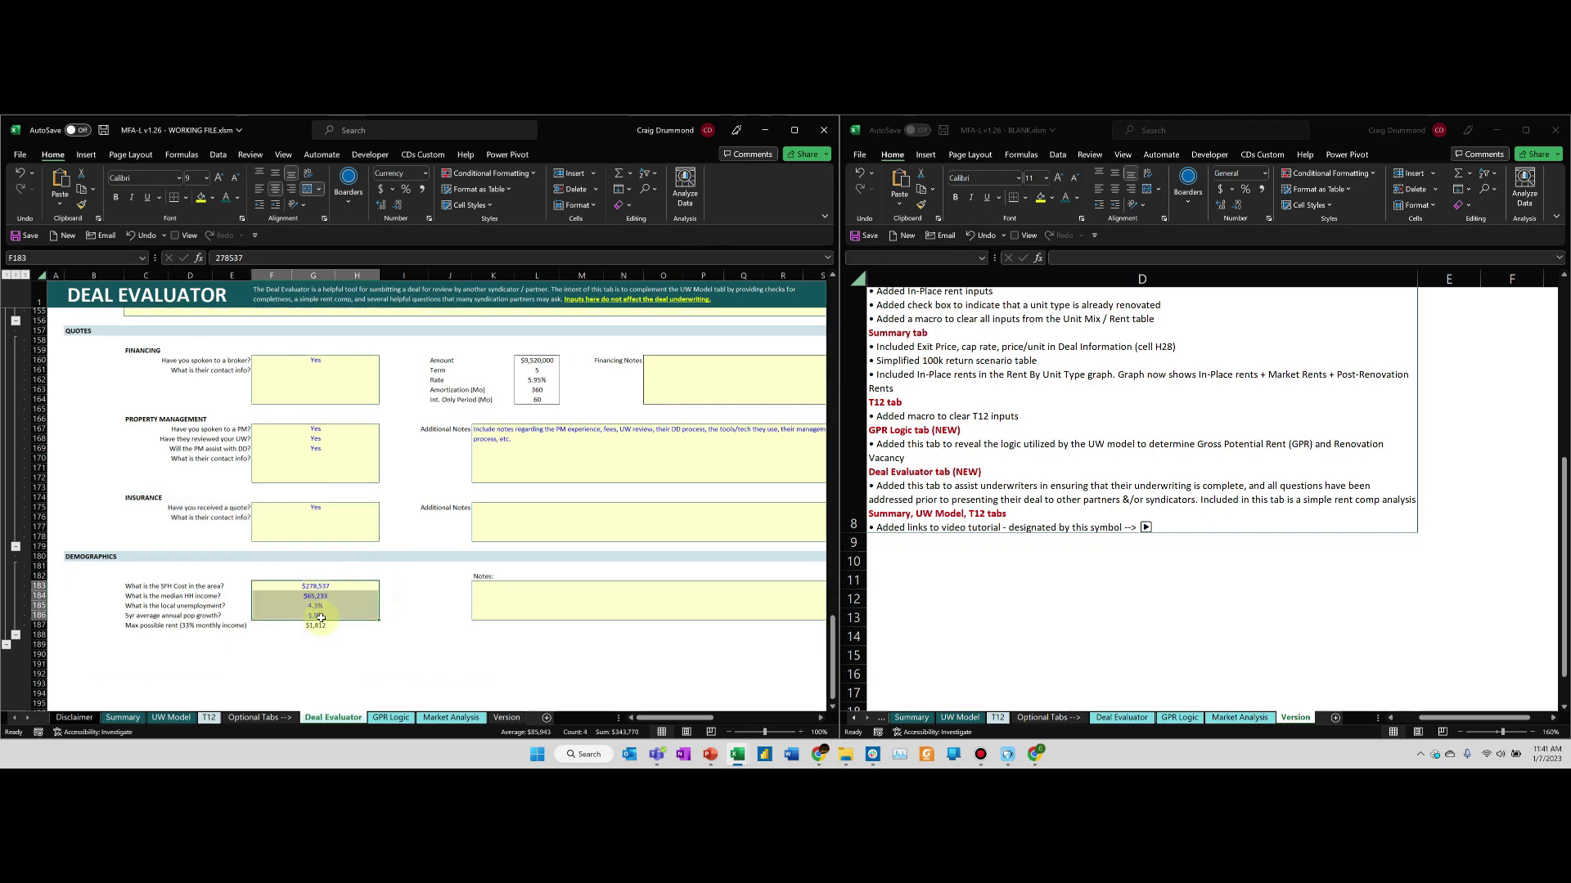
pyautogui.click(404, 607)
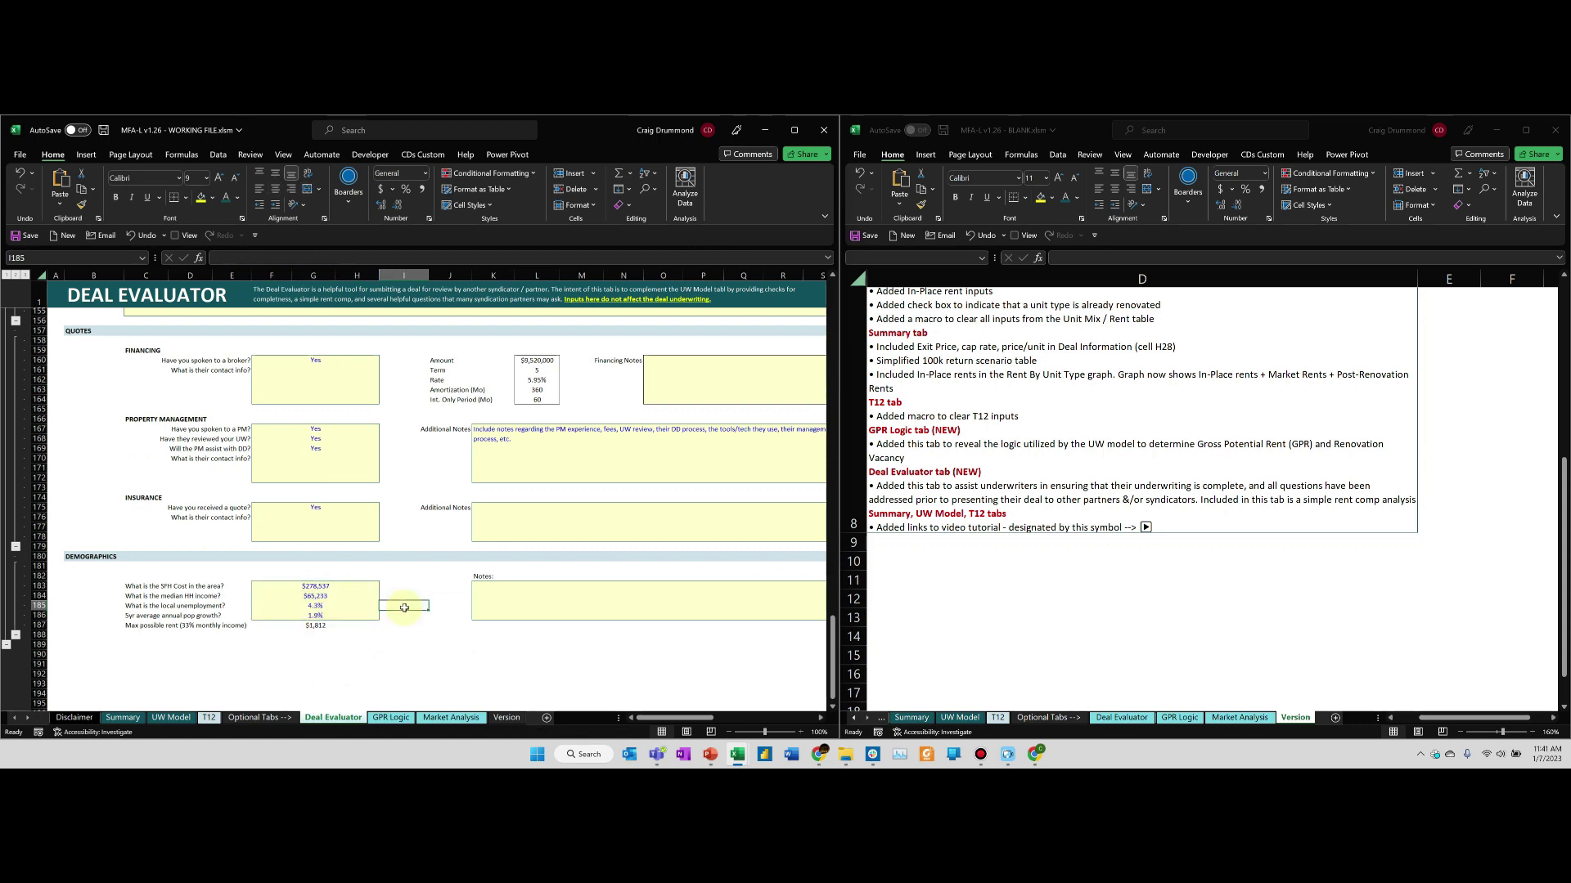
pyautogui.scroll(20, 404, 608)
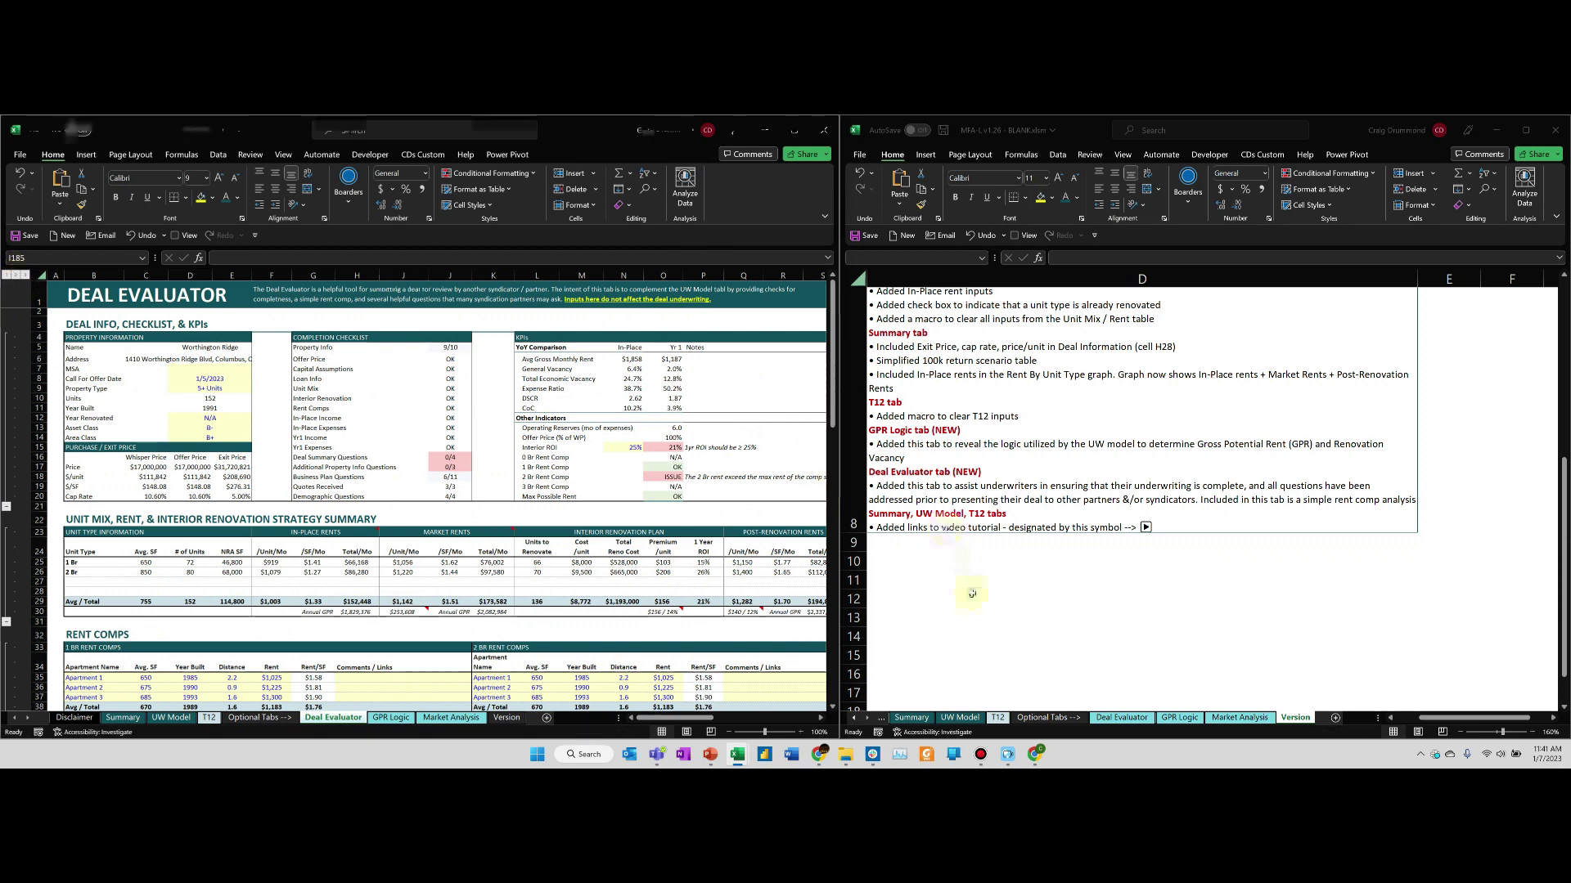
pyautogui.click(949, 536)
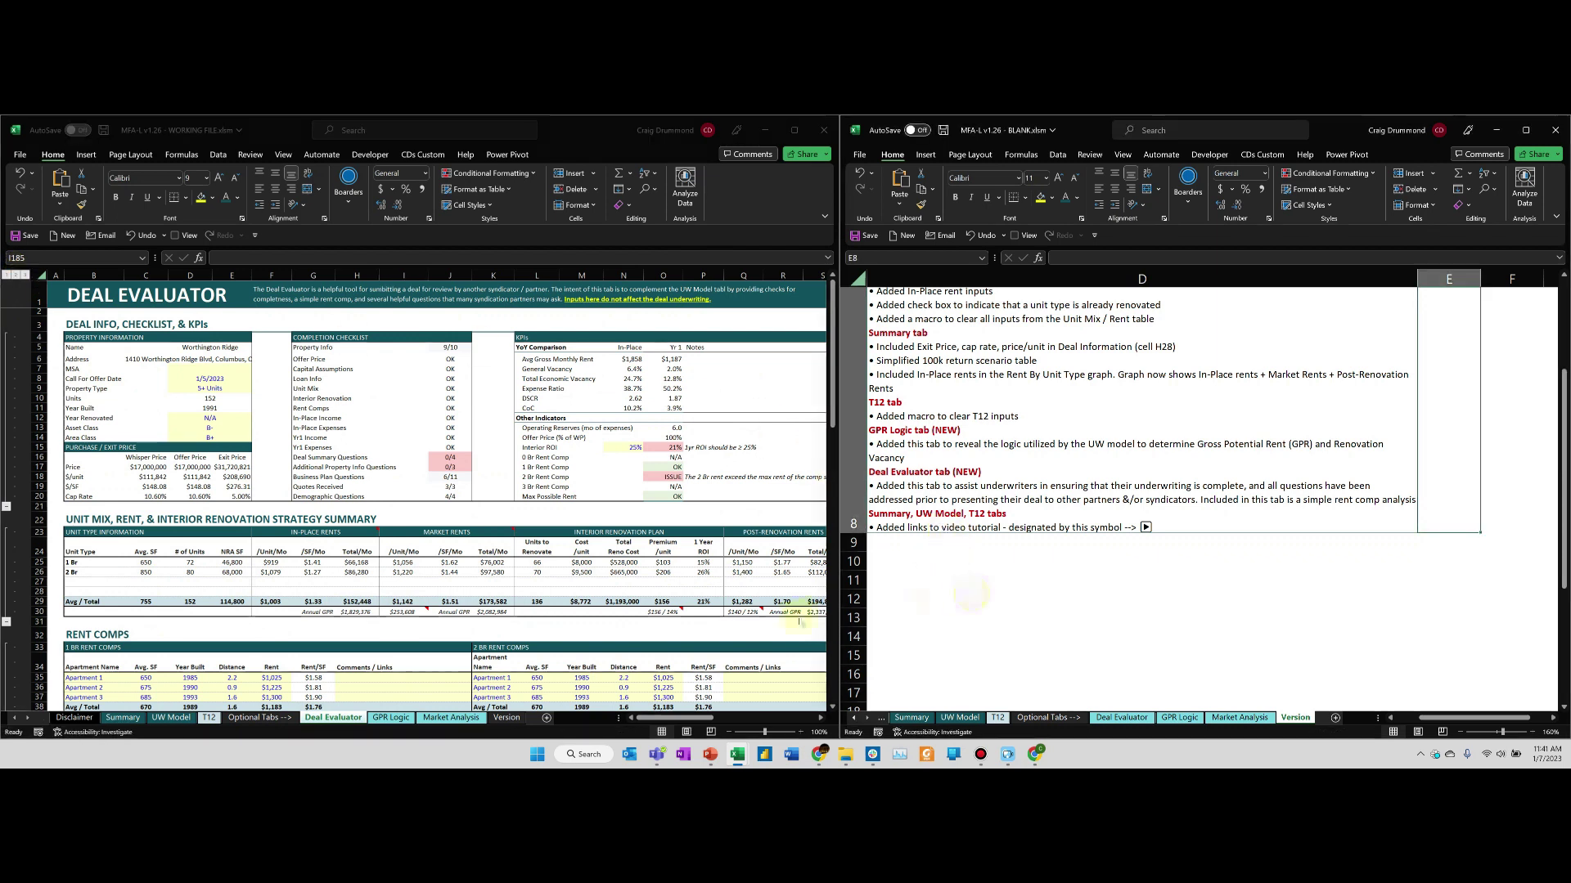
# Check the Summary tab, settle on the Disclaimer tab, and open its Questions / Feedback form
pyautogui.click(85, 719)
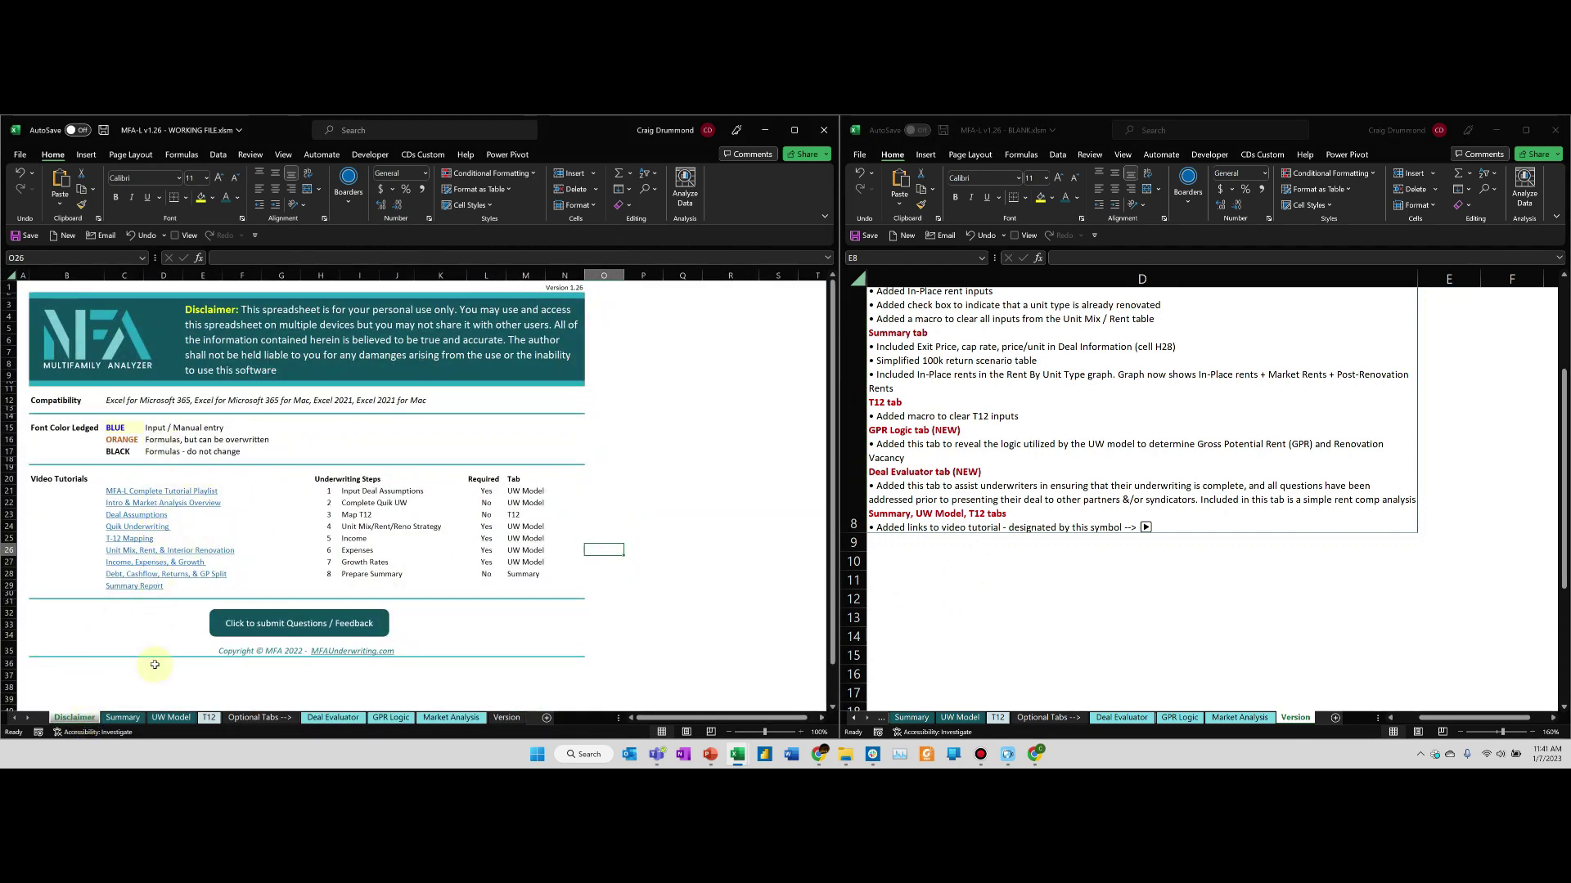
pyautogui.click(123, 718)
pyautogui.scroll(3, 610, 434)
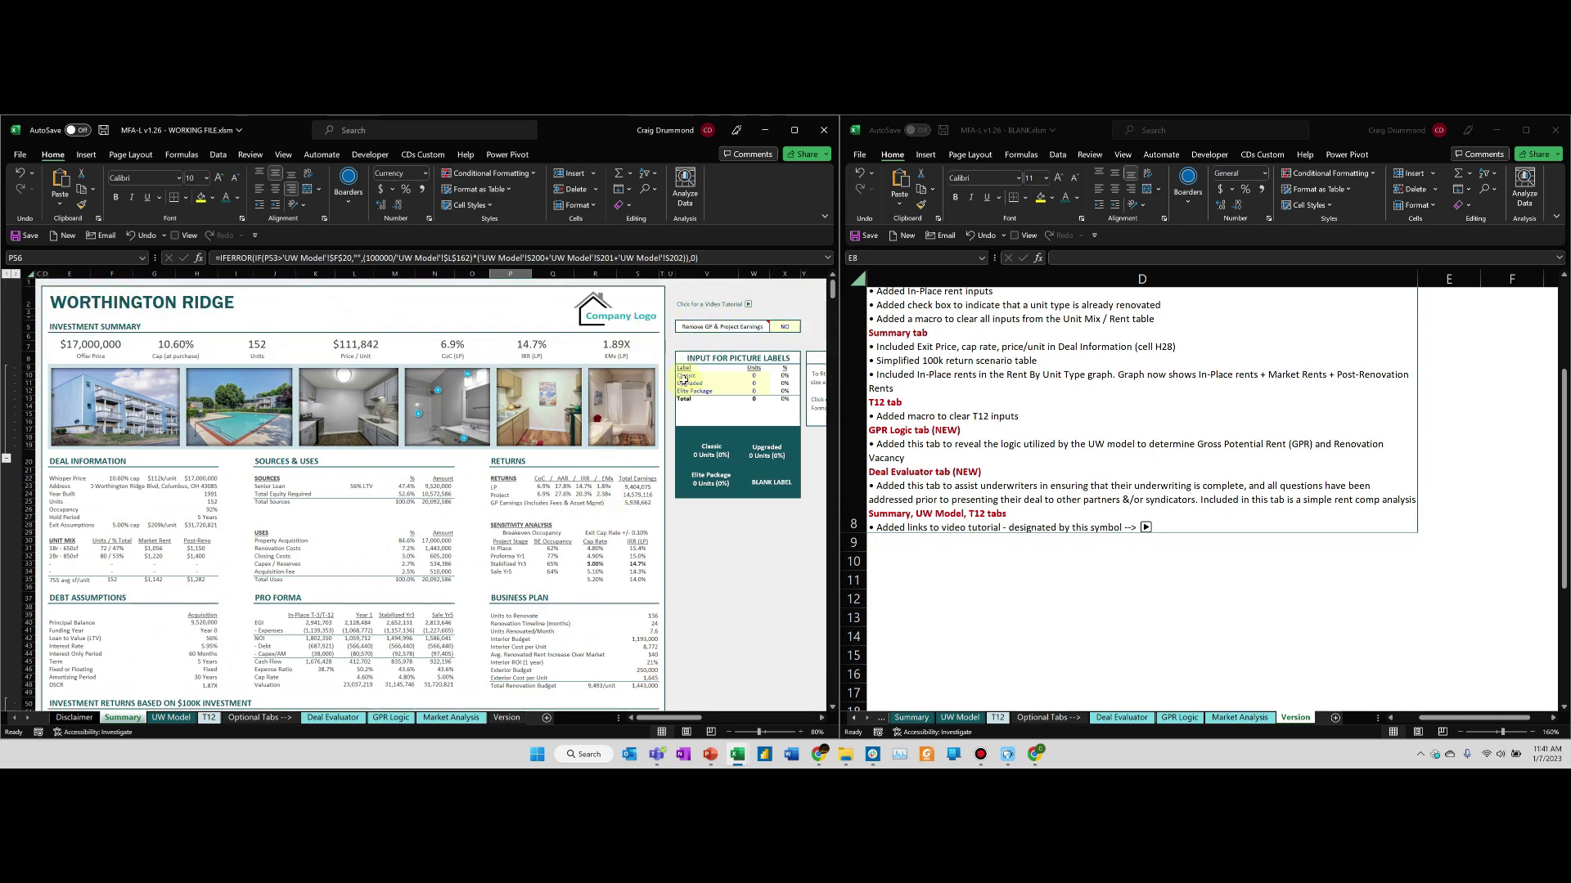
pyautogui.click(74, 717)
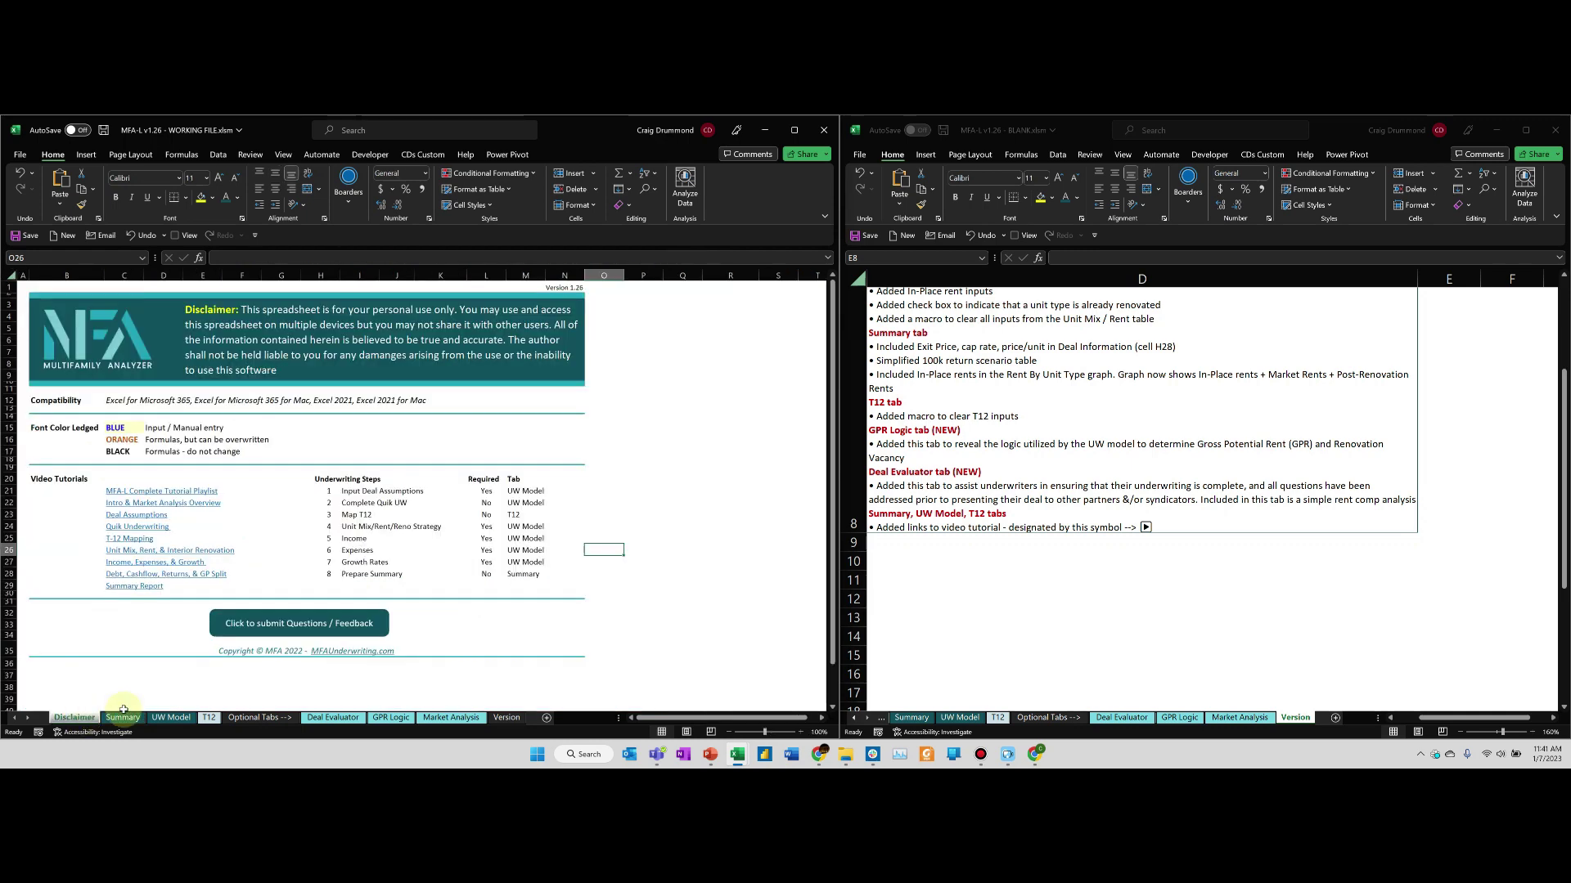
pyautogui.click(320, 626)
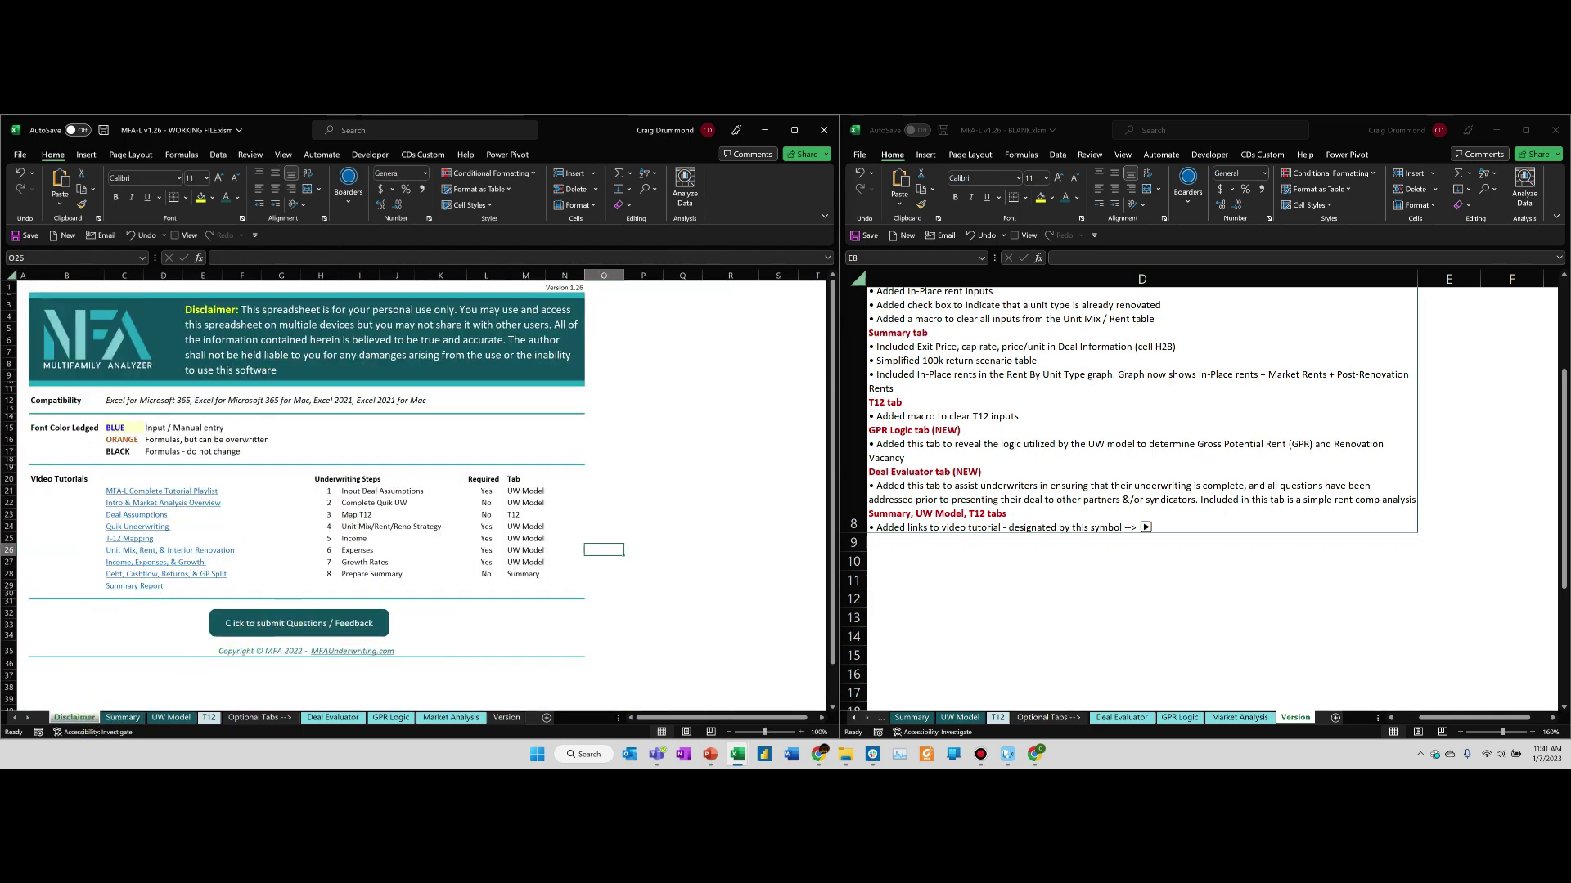